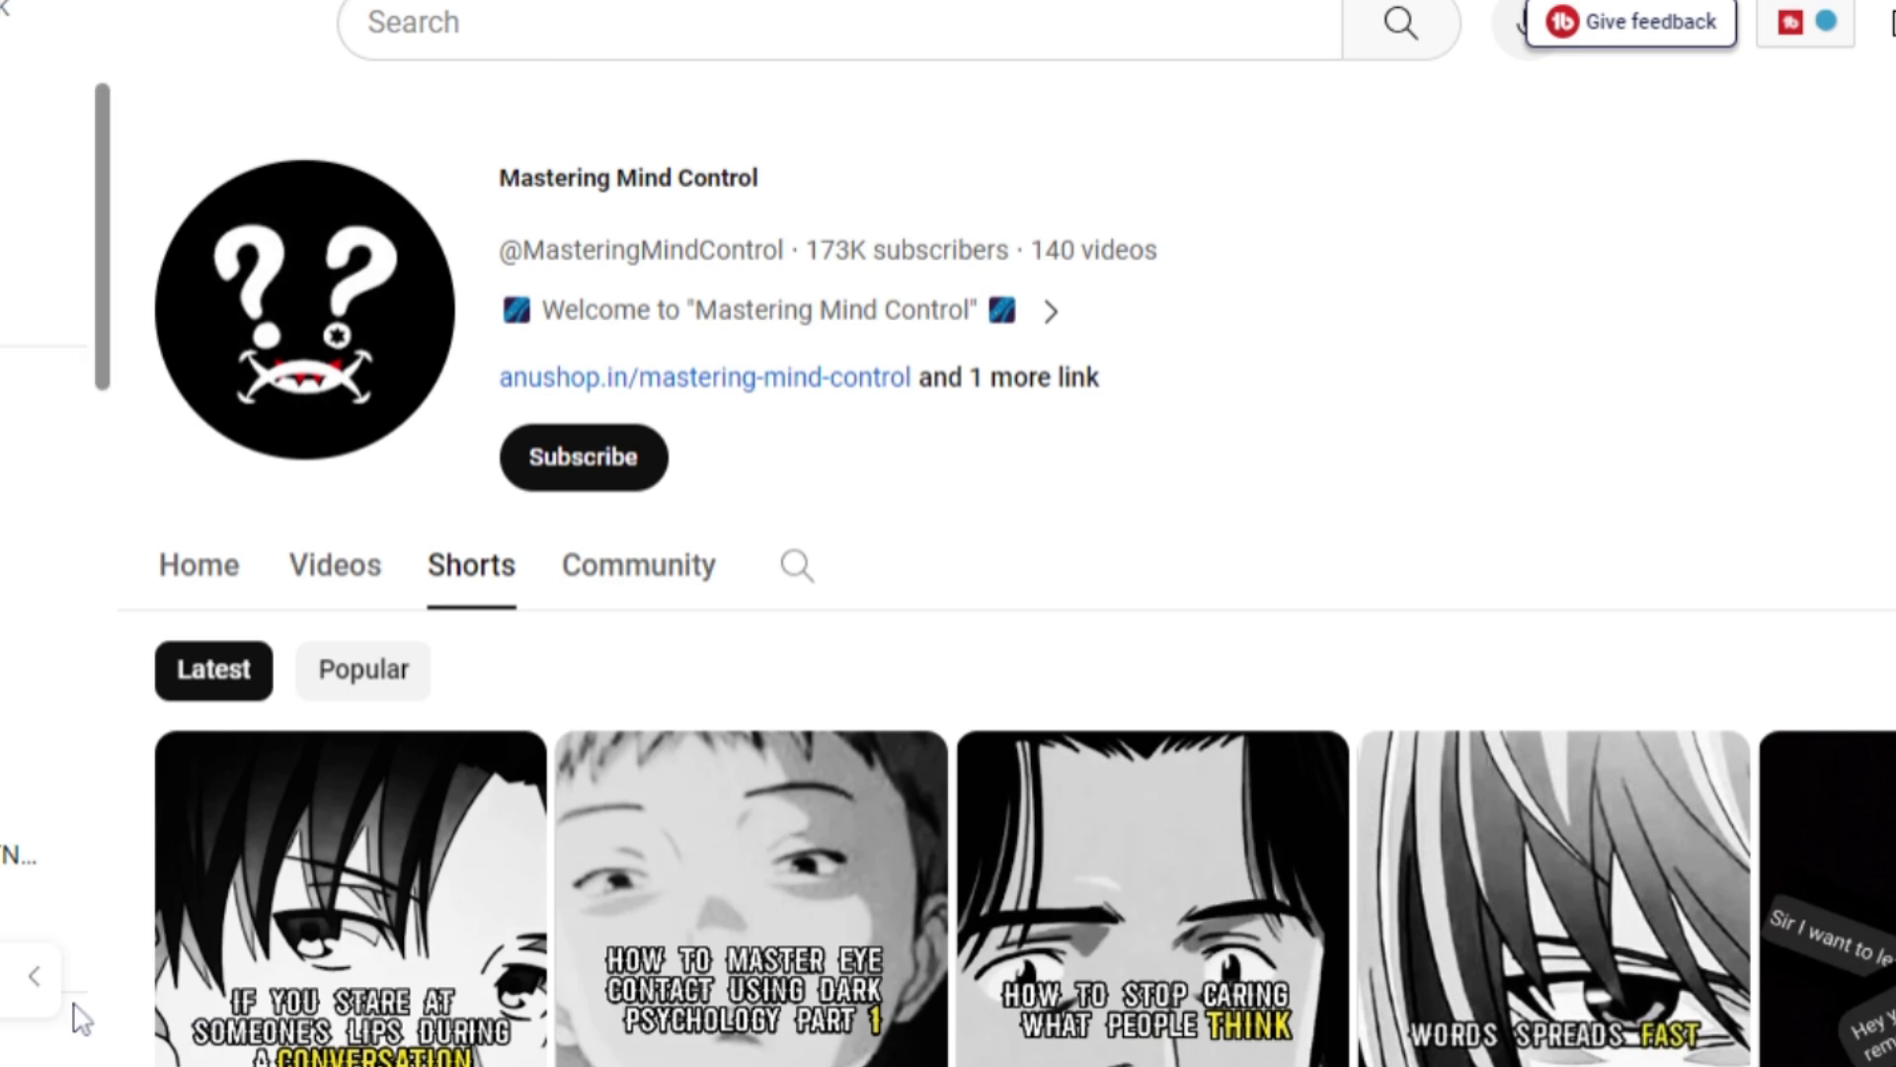
Step: Review the Mastering Mind Control channel's name and 140-video count, then scroll through its Shorts
drag(502, 178, 790, 182)
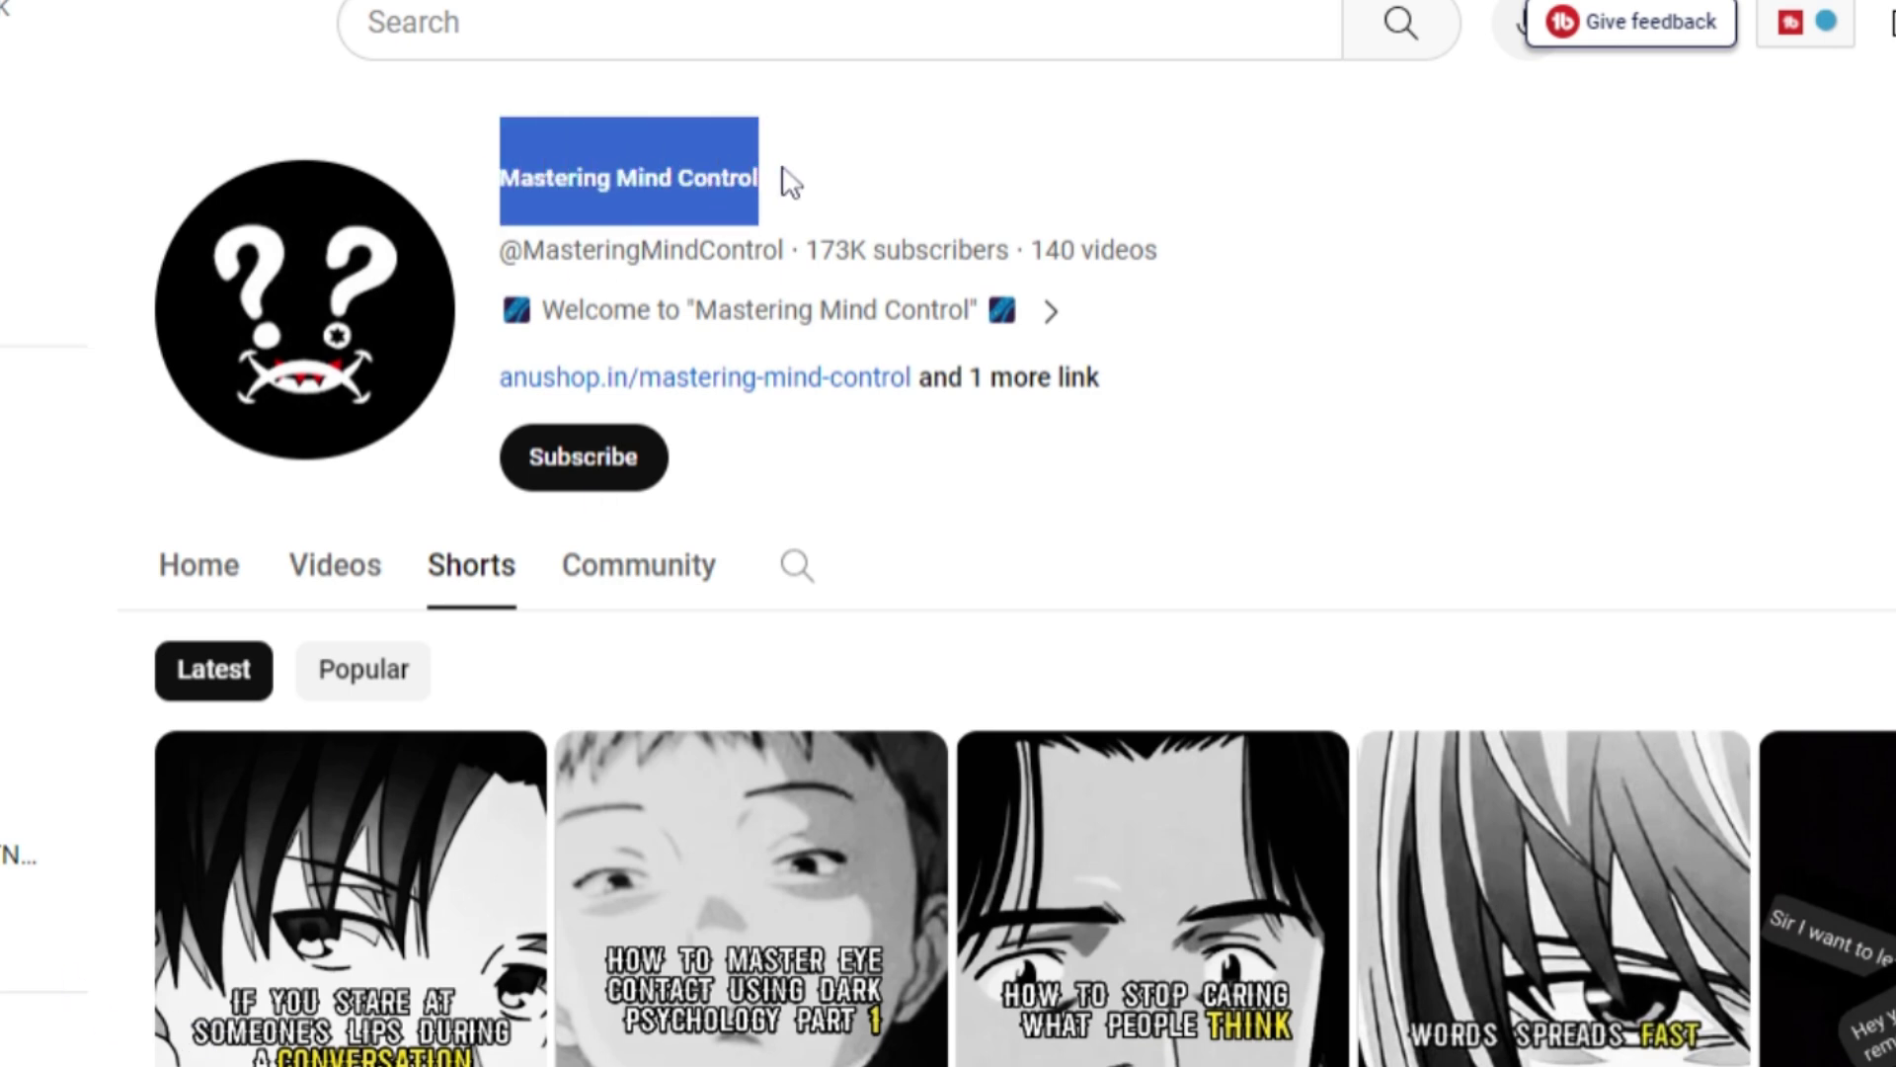
click(991, 246)
drag(1031, 249, 1157, 250)
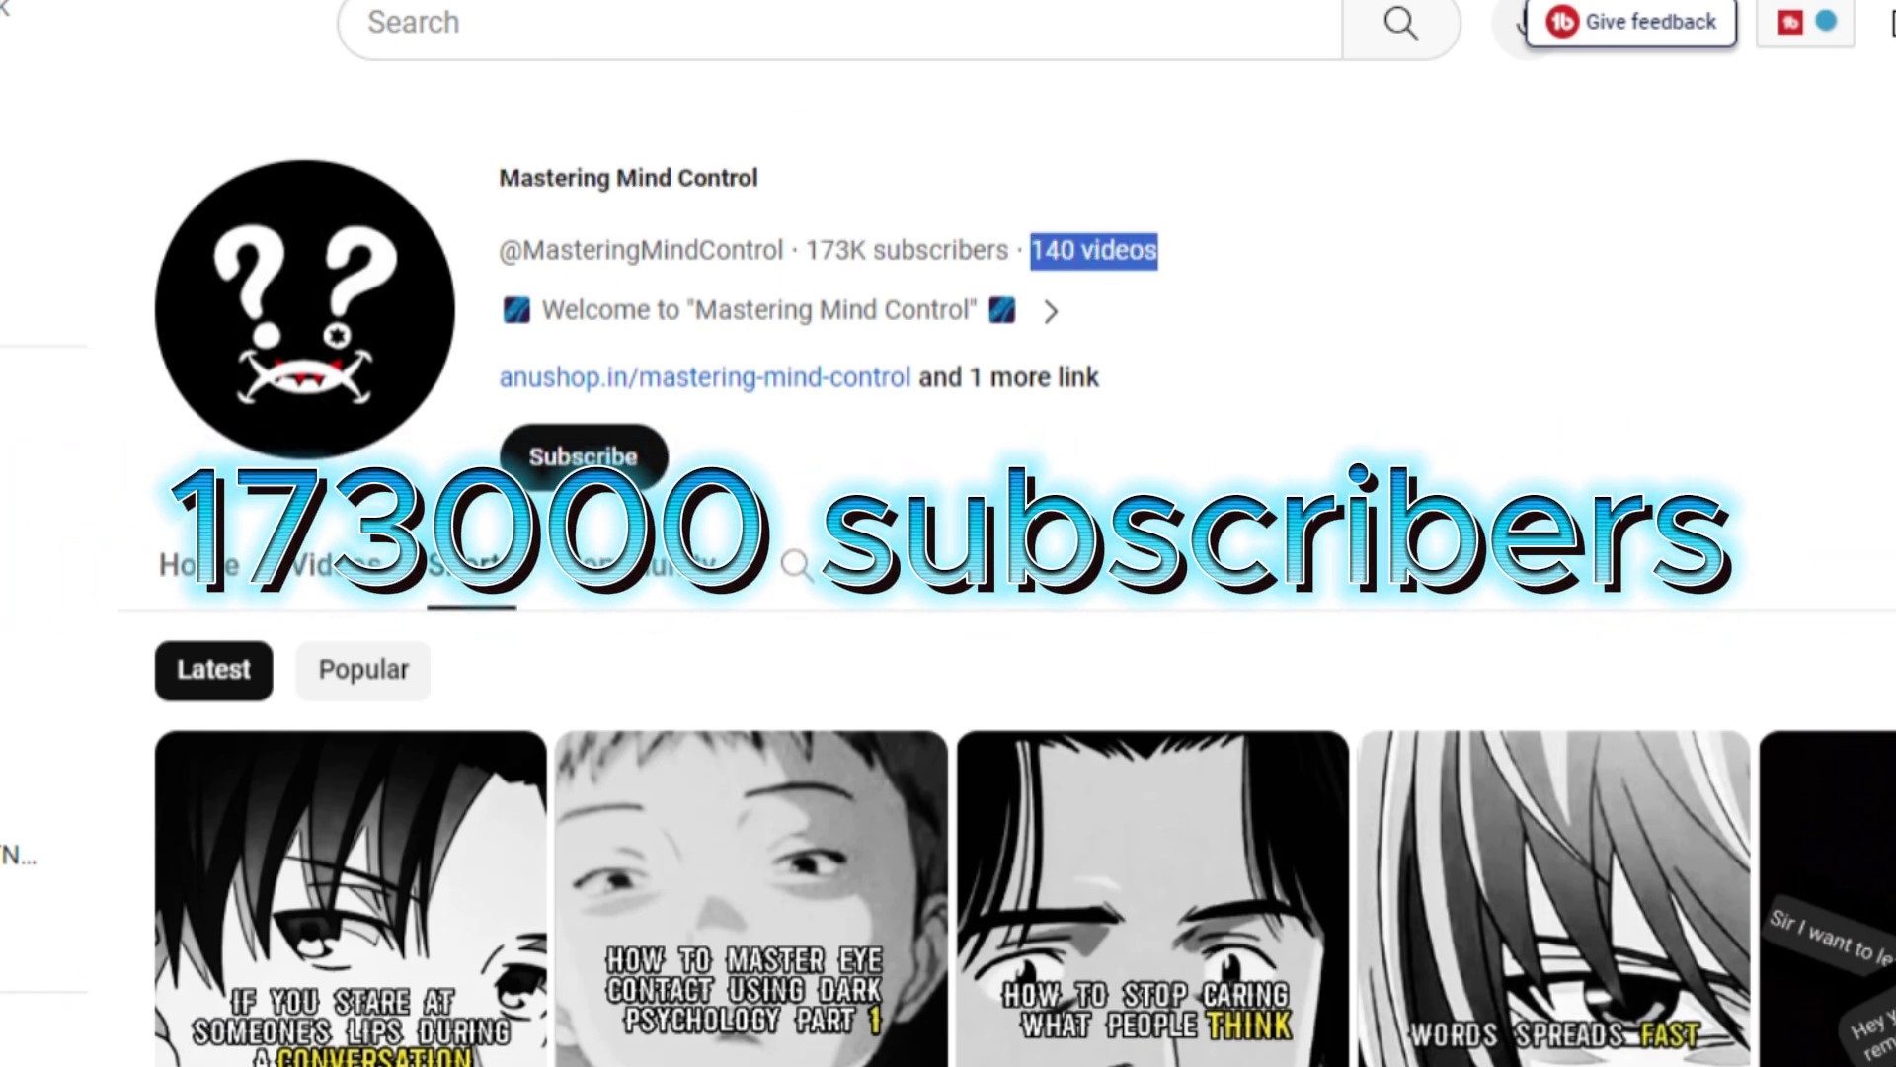
scroll(948, 592, down, 15)
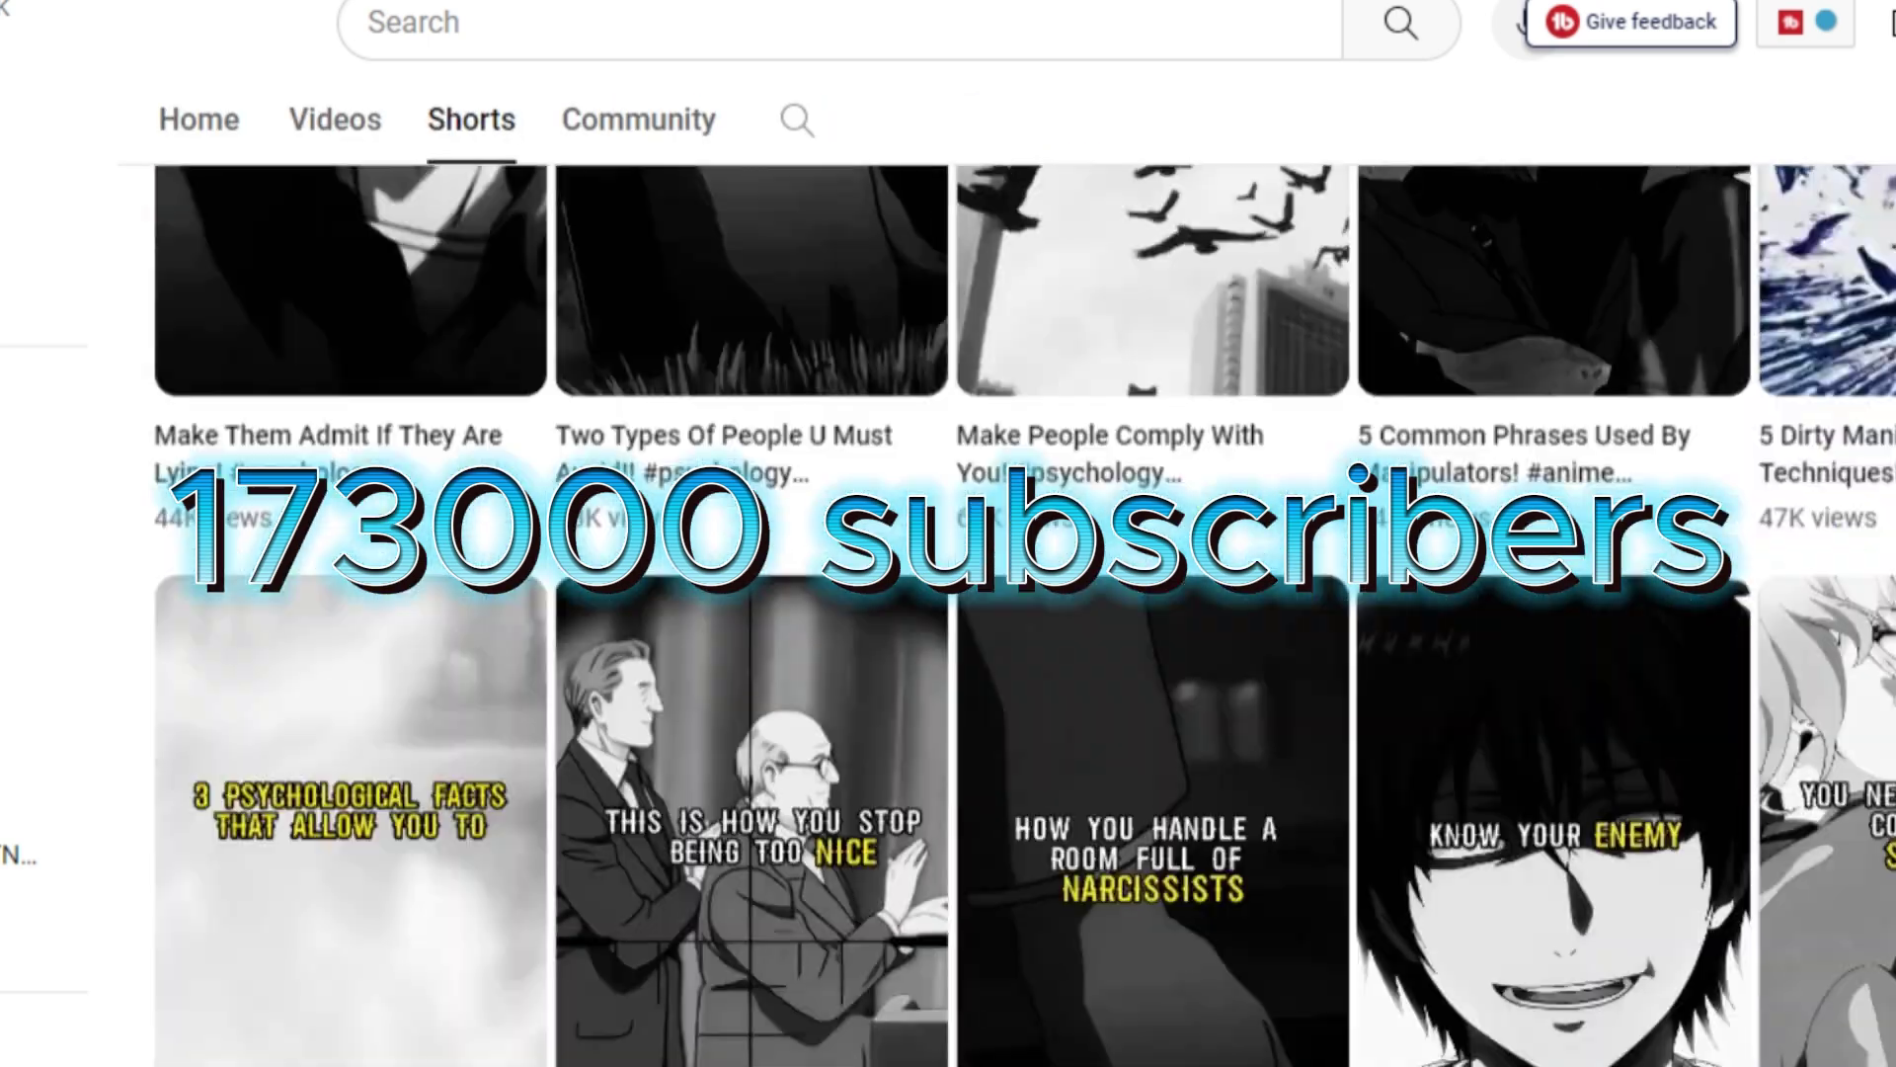
scroll(948, 593, down, 8)
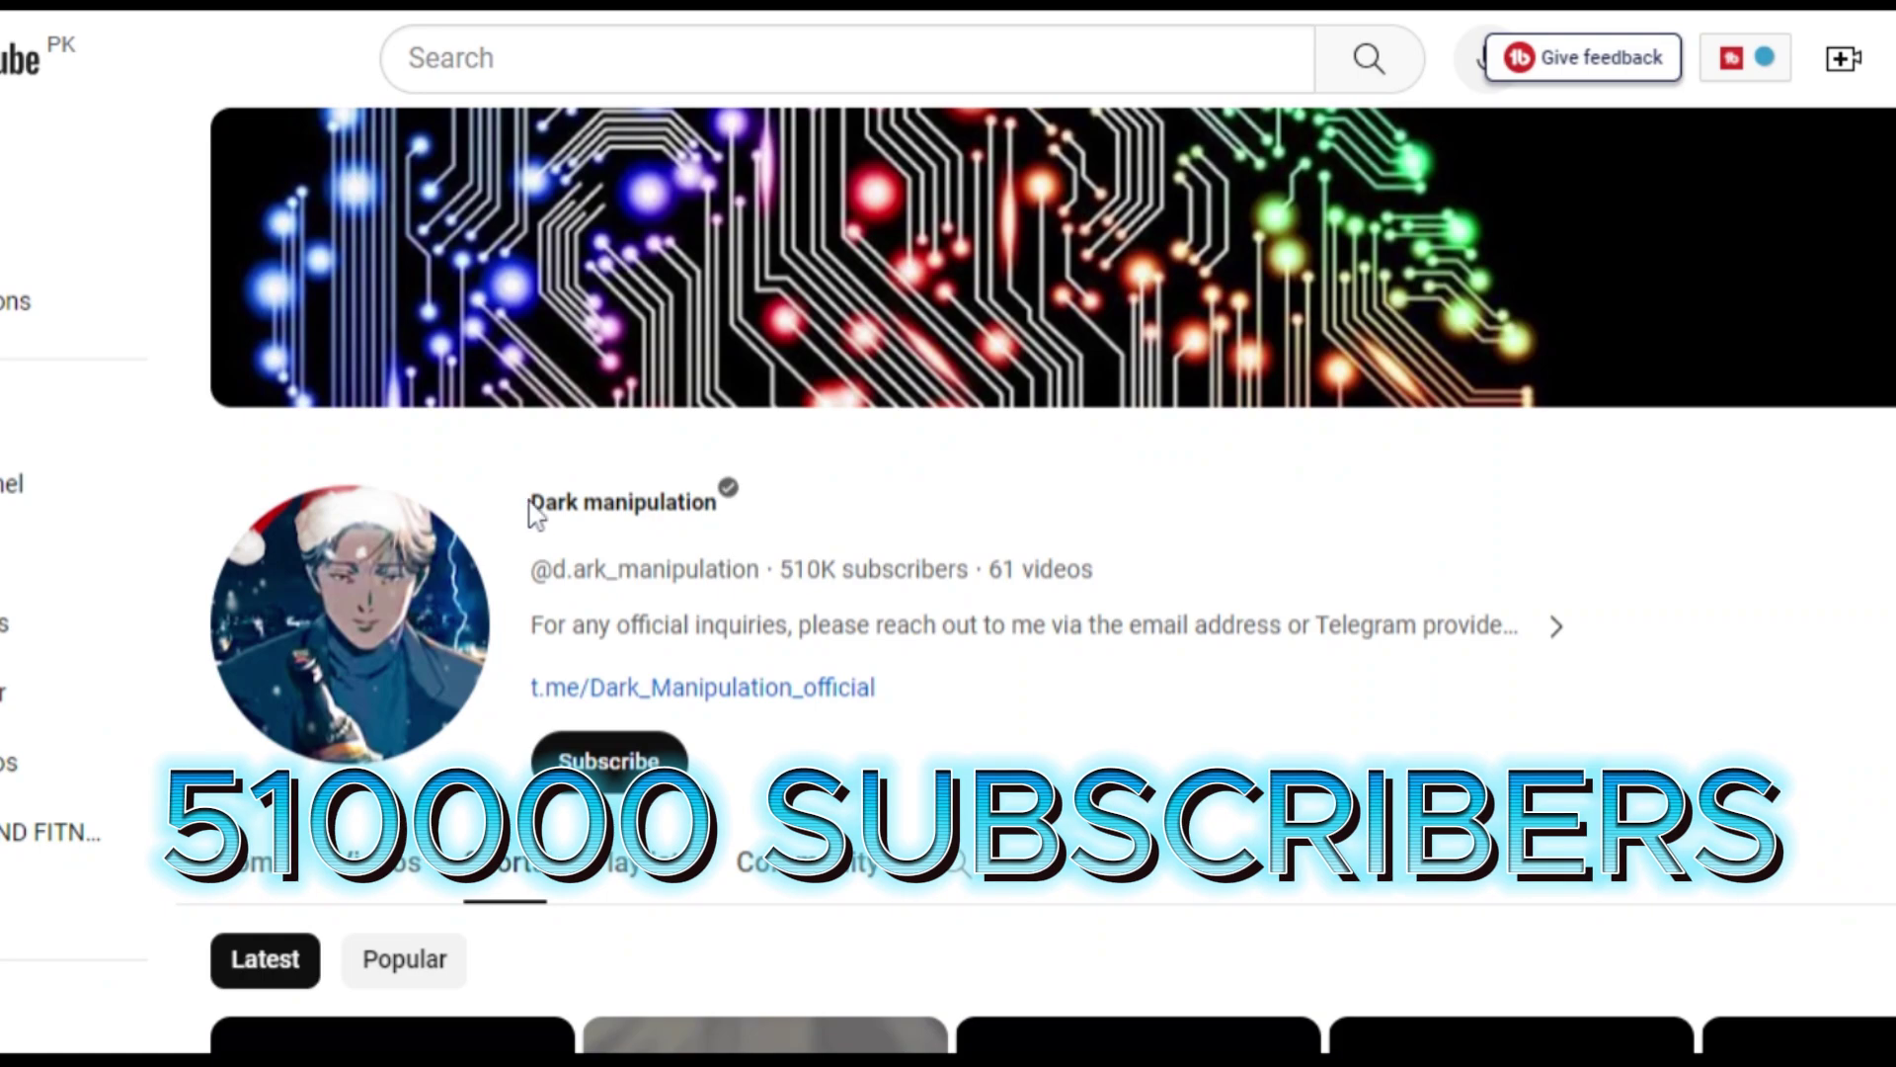
scroll(1053, 593, down, 10)
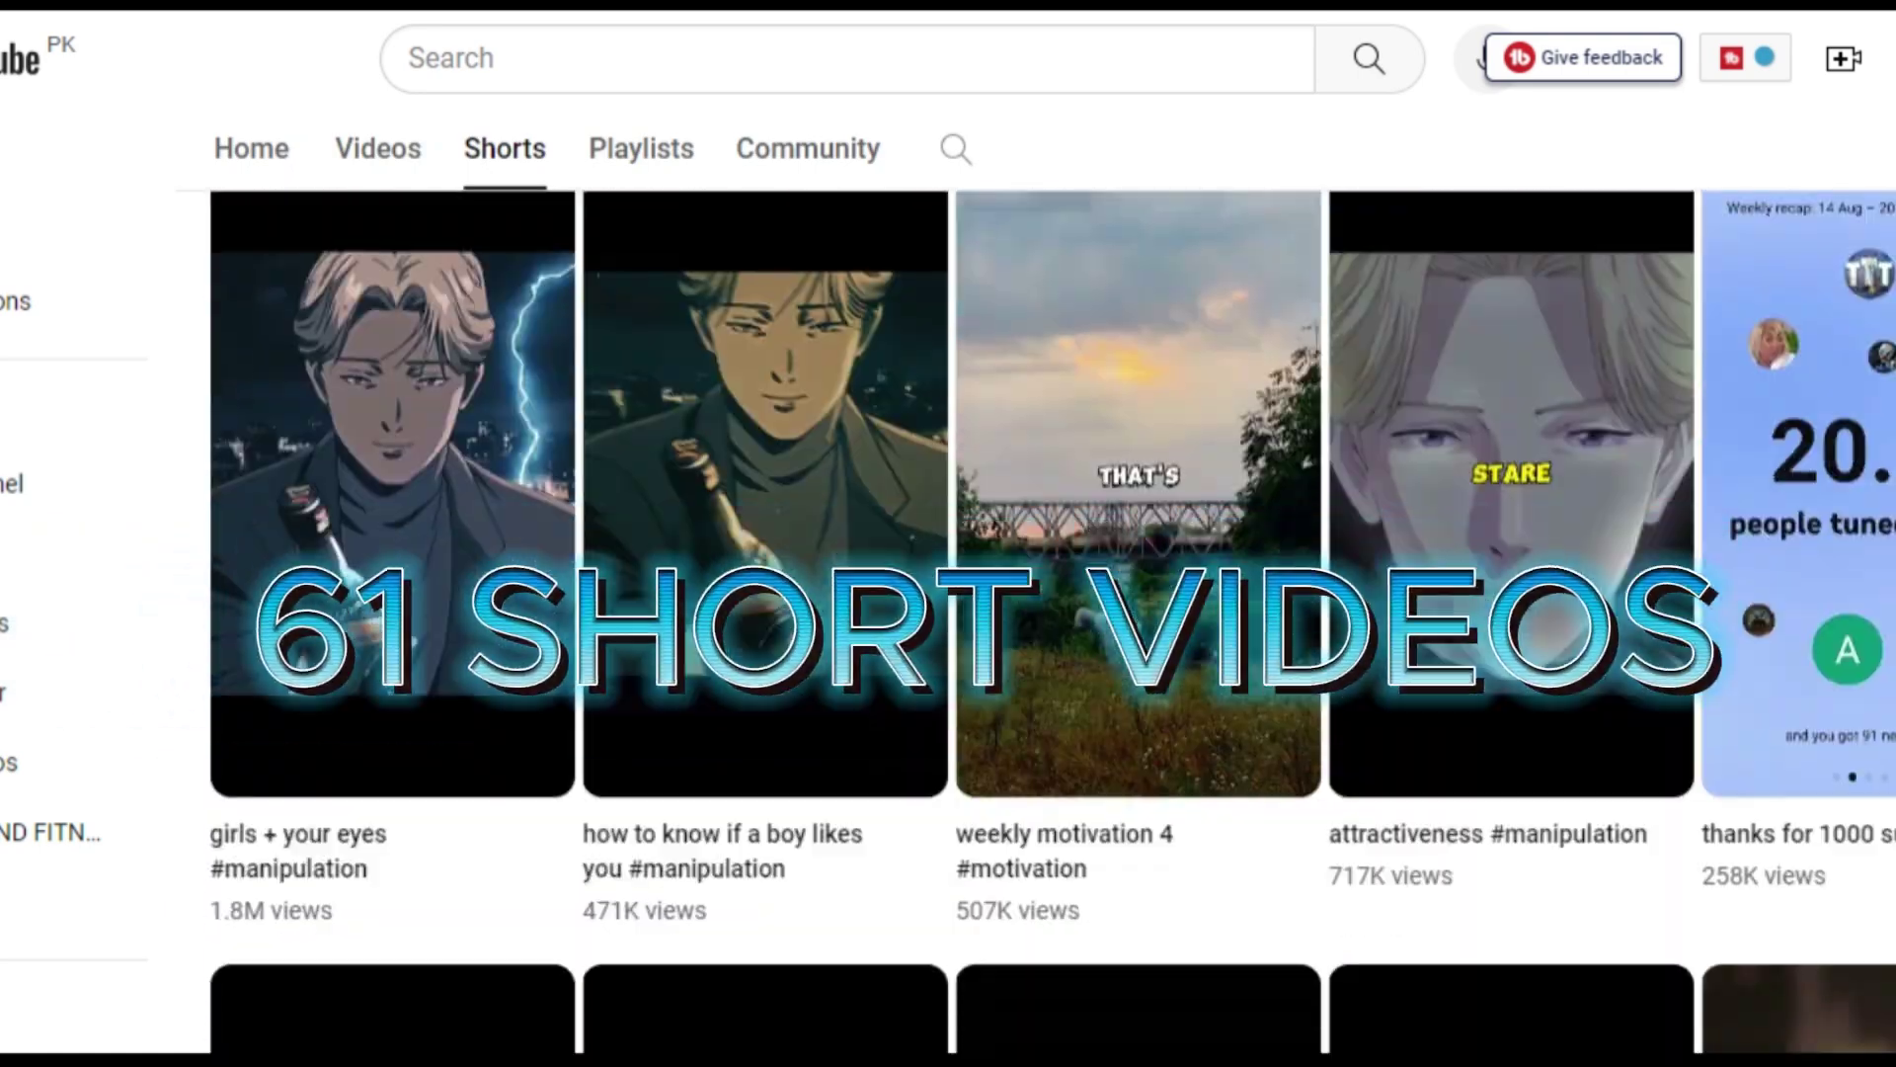
scroll(632, 869, down, 8)
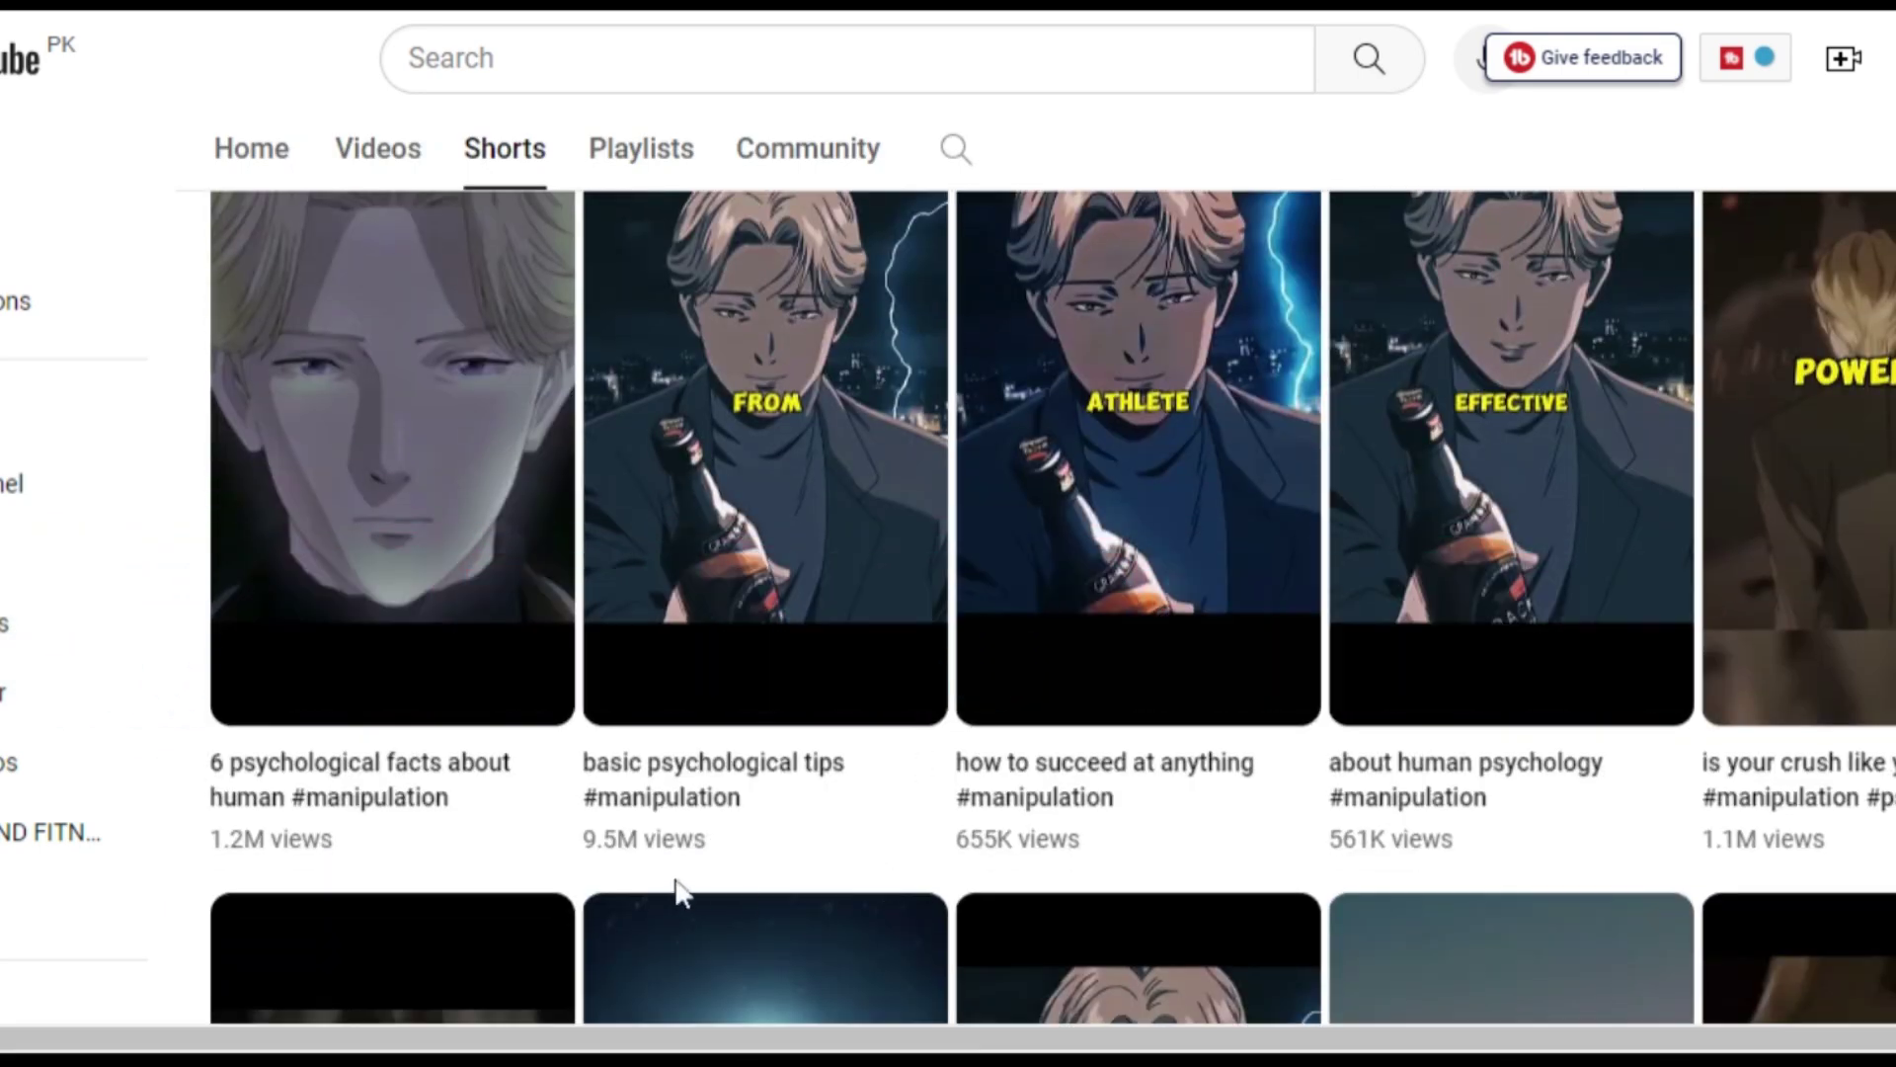
Step: Play one of the channel's psychology-tip Shorts and mute its sound
drag(581, 854, 583, 847)
click(726, 855)
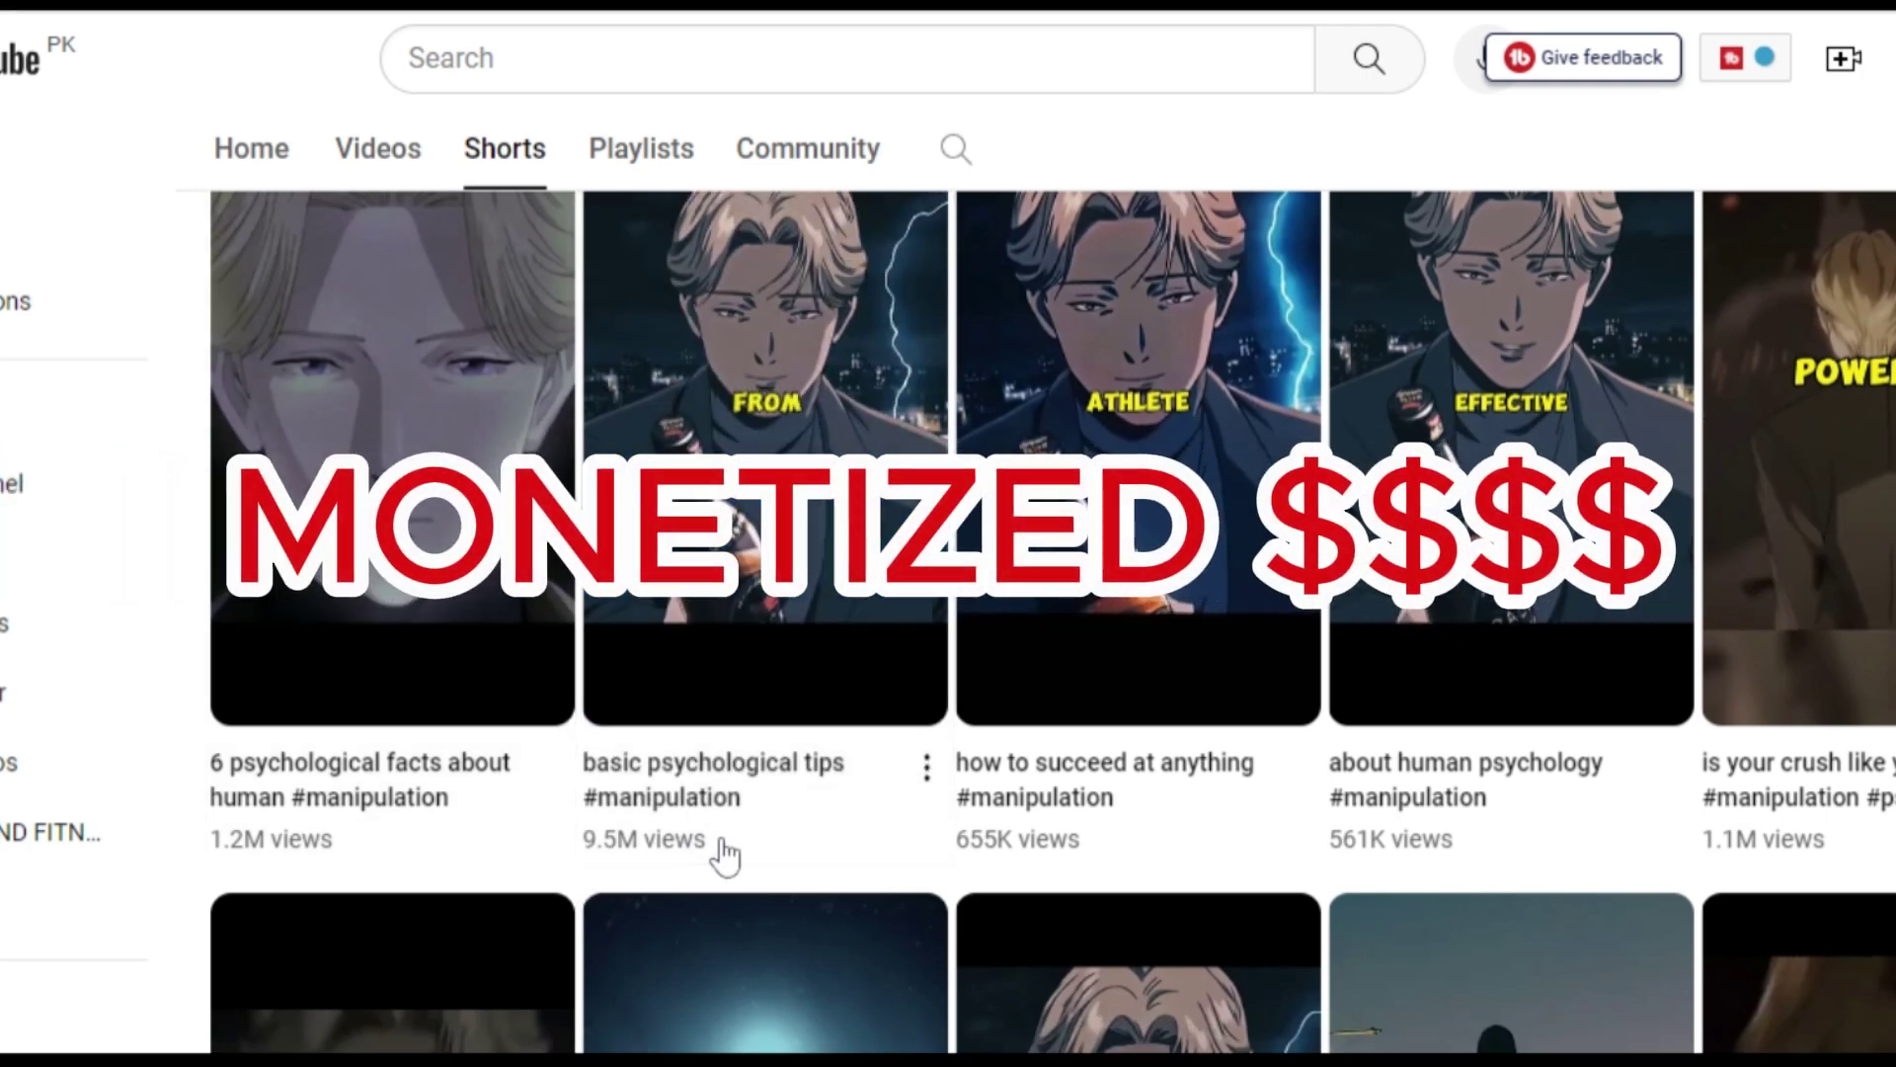
click(608, 854)
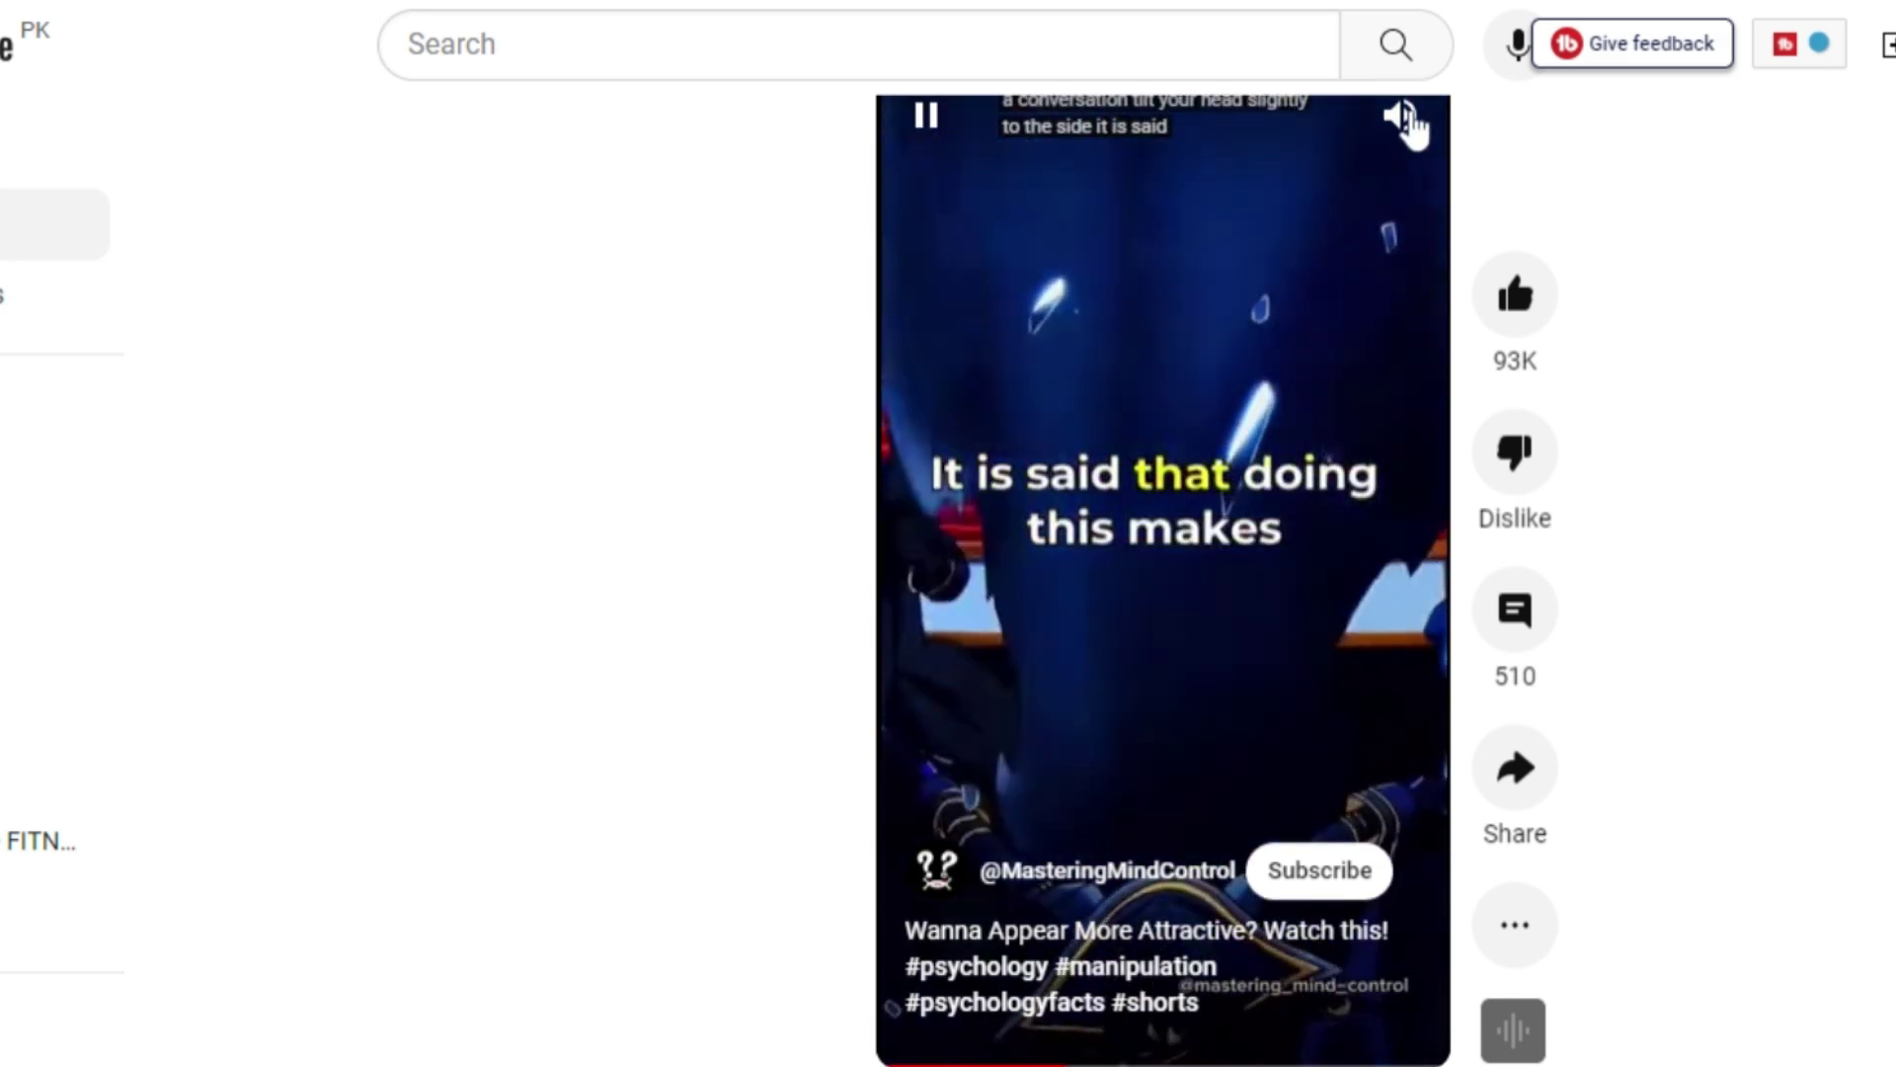
click(1410, 114)
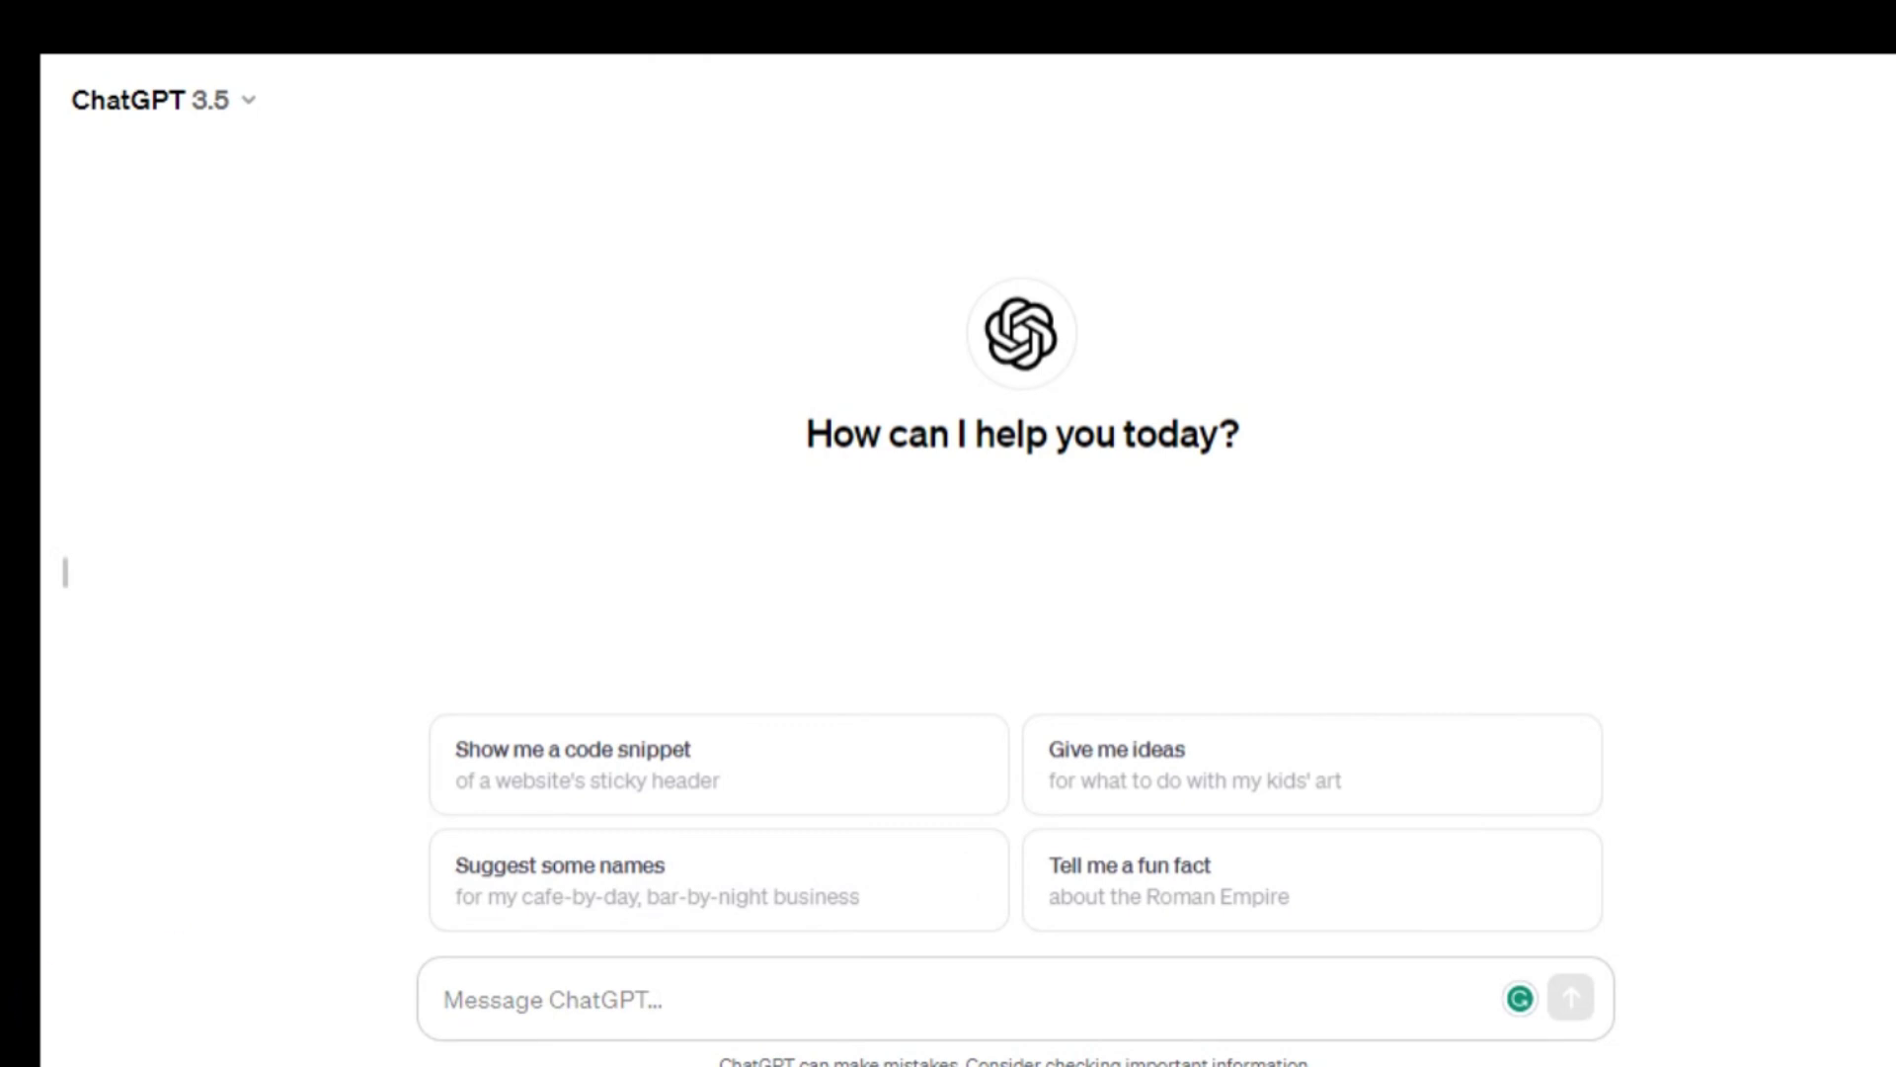
Step: Ask ChatGPT for 10 dark psychology YouTube channel name ideas
text(give me 10 name idea for a dark physcology youtube channel)
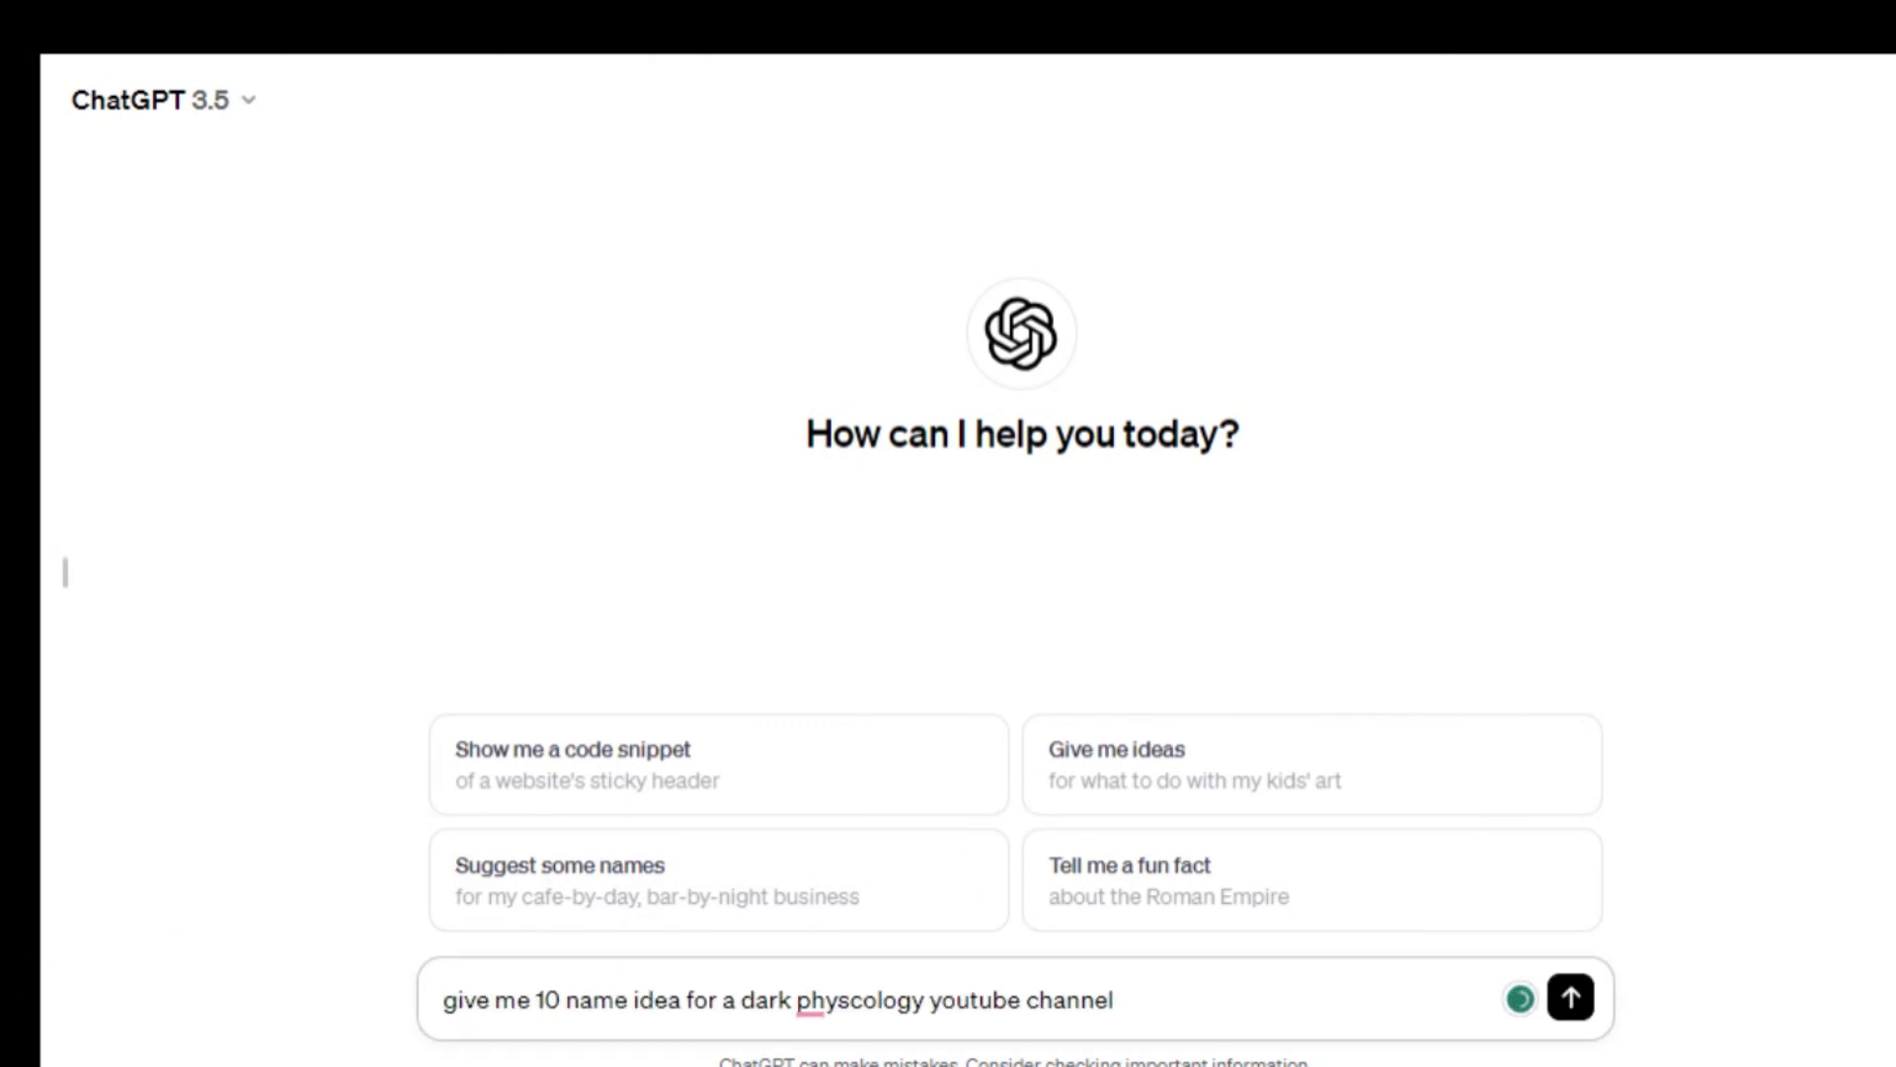
key(Return)
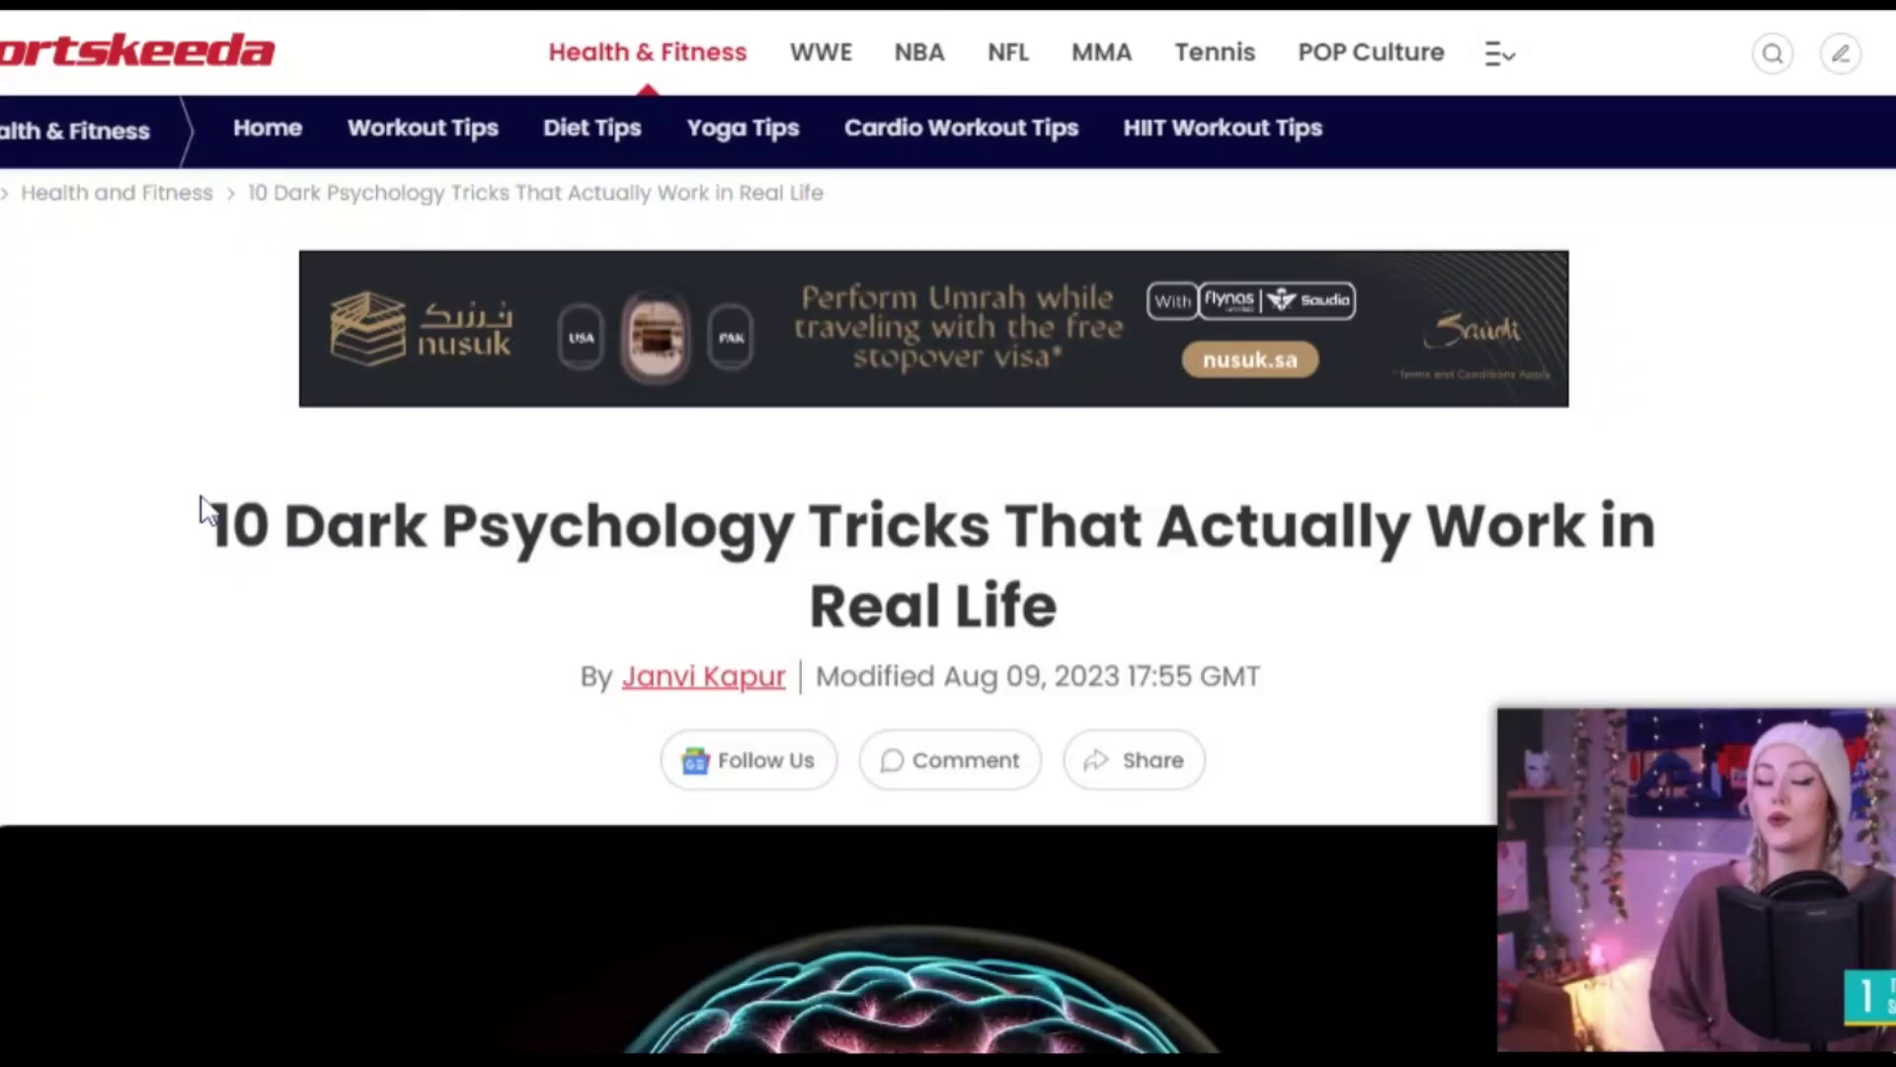
Step: Scroll the Sportskeeda article to the staying-silent trick and select that paragraph
drag(207, 513, 1118, 523)
scroll(572, 592, down, 20)
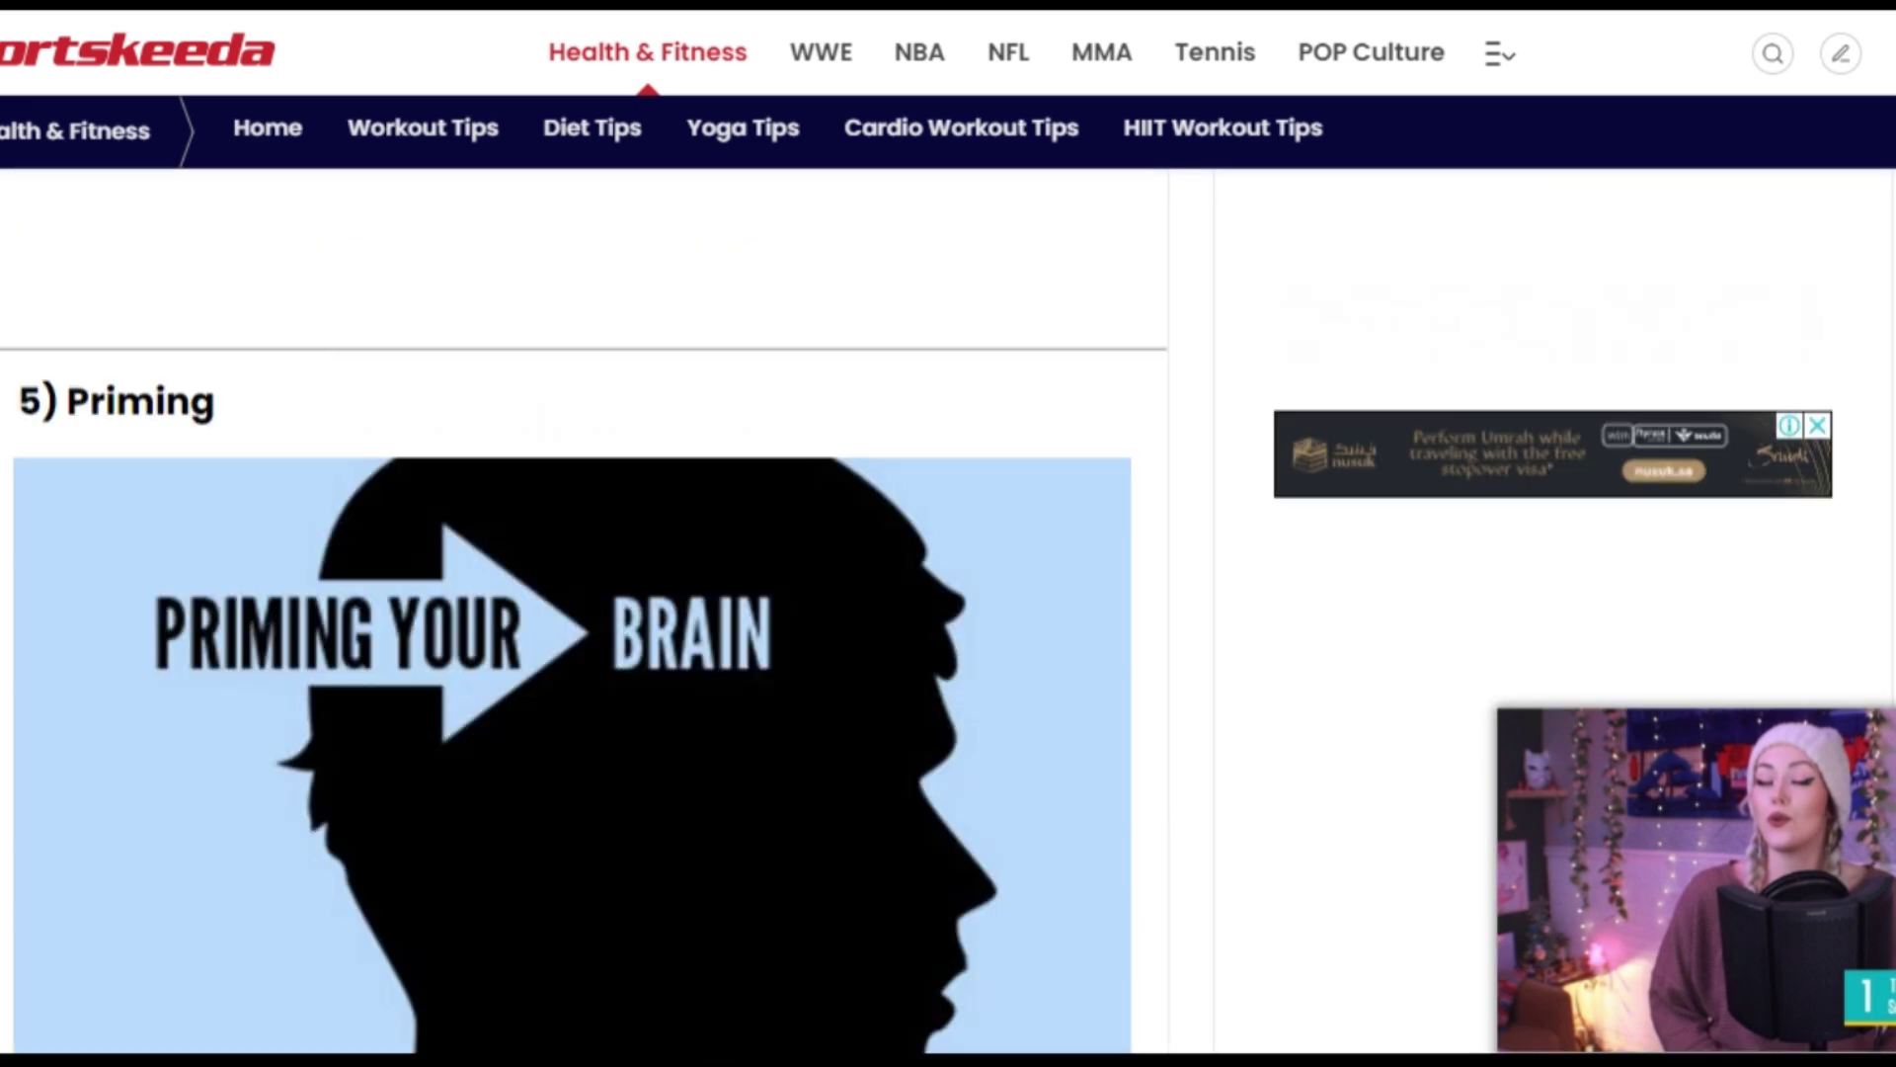
scroll(573, 593, up, 10)
scroll(573, 593, down, 15)
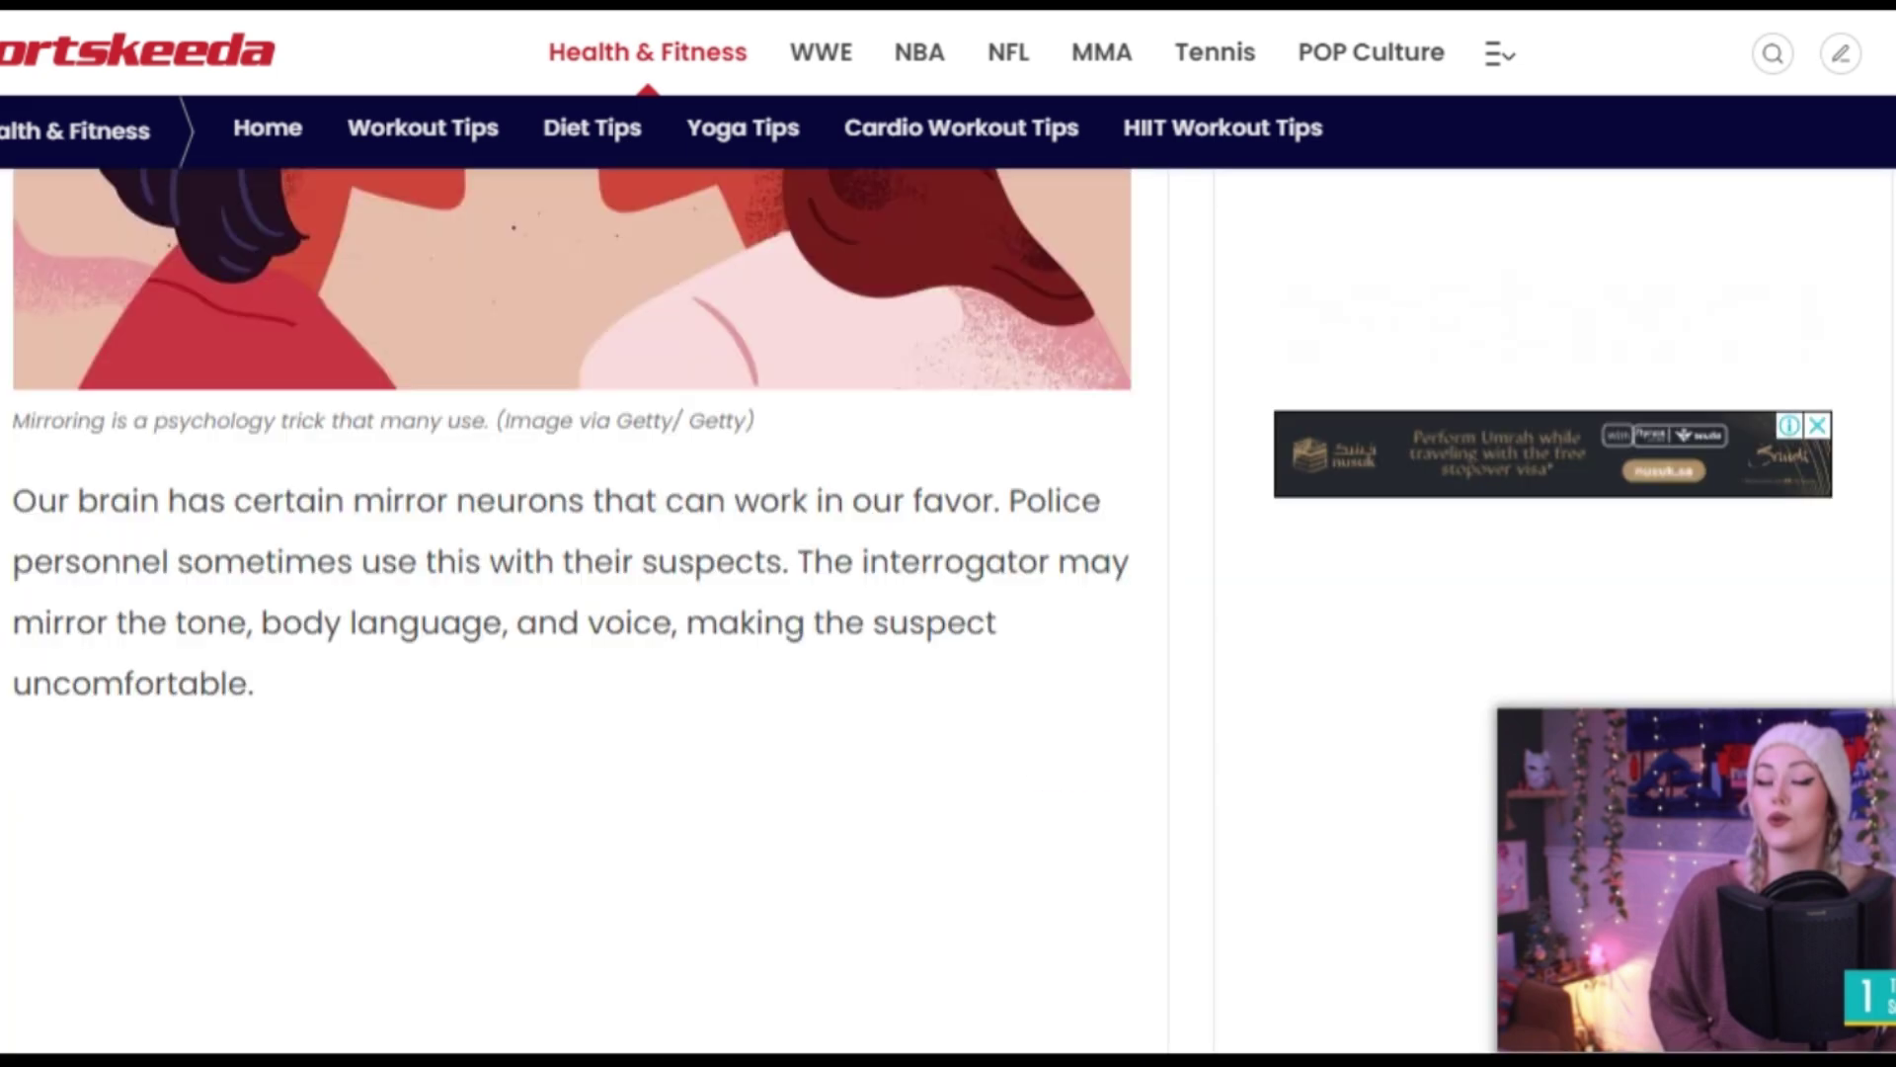
scroll(692, 840, up, 2)
scroll(692, 839, down, 4)
drag(743, 847, 10, 607)
key(ctrl+c)
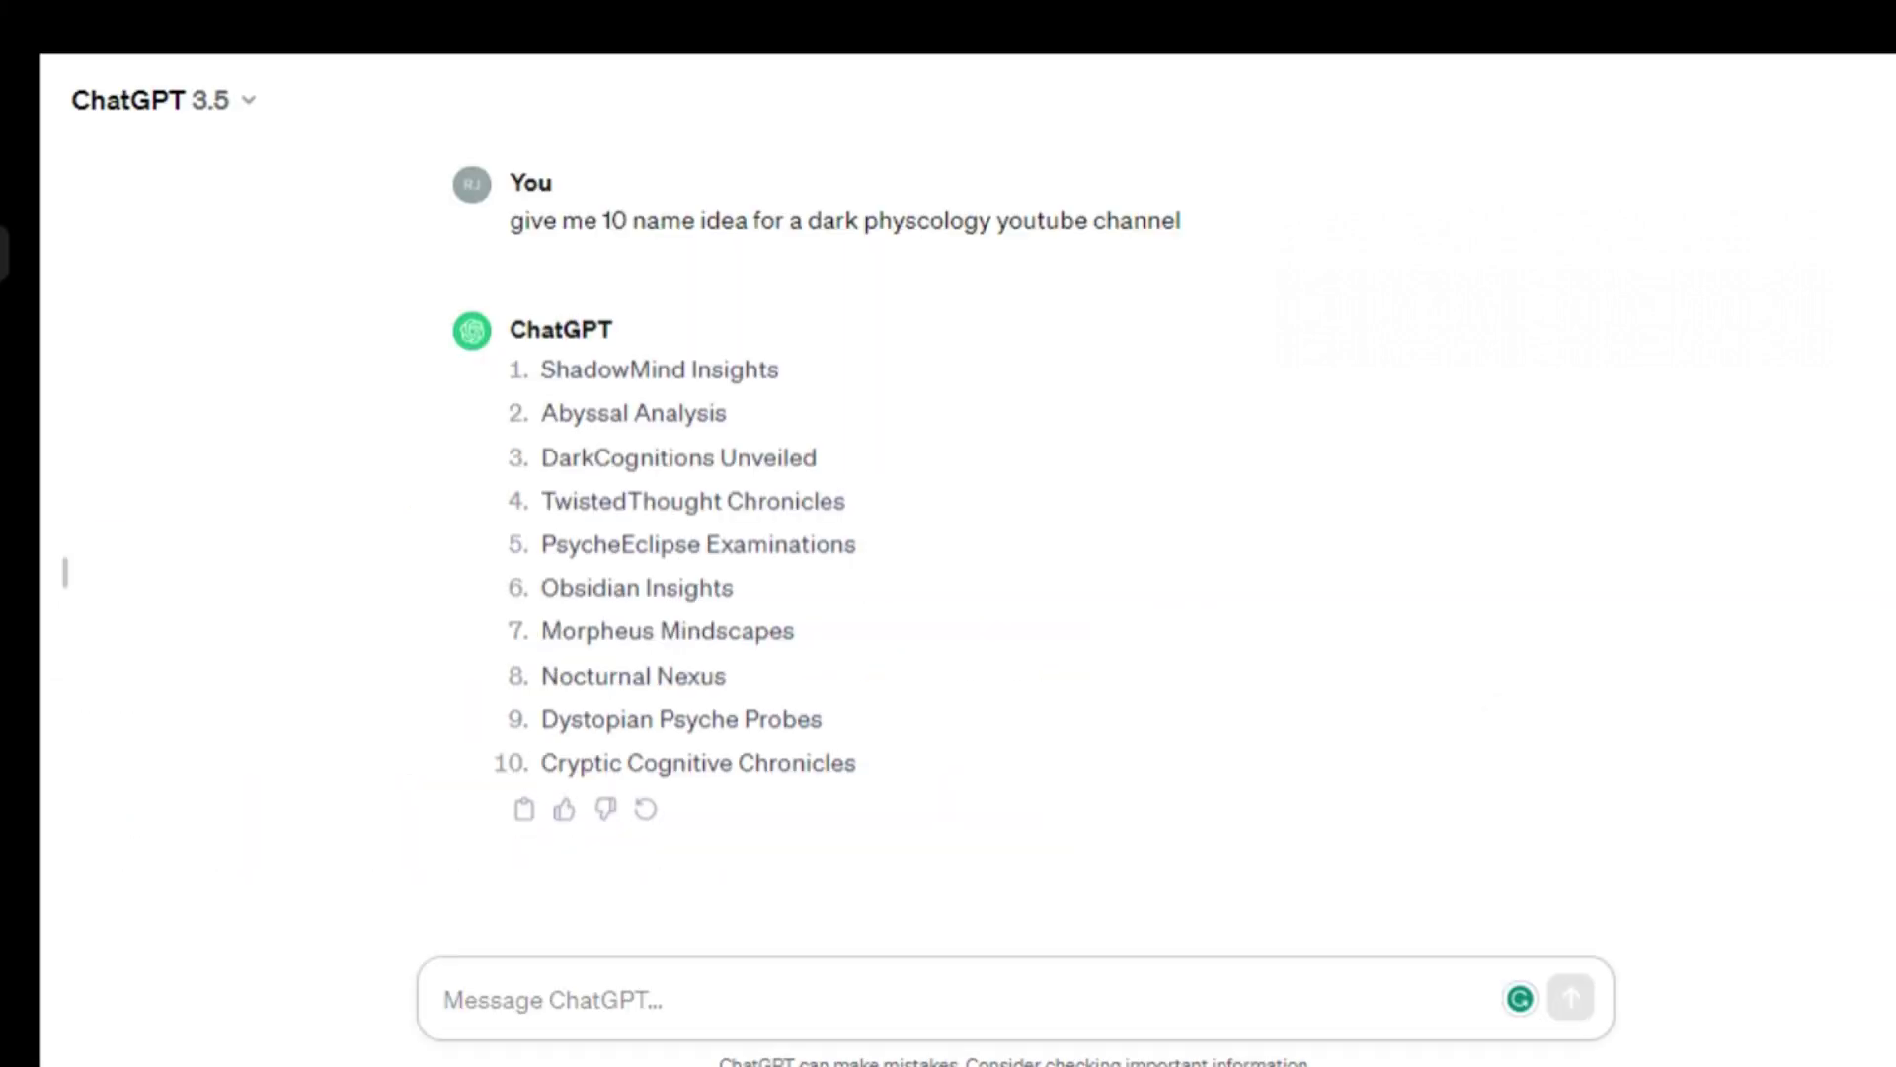
Step: Ask ChatGPT to 'rewrite the paragraph' using the copied silence passage
text(re)
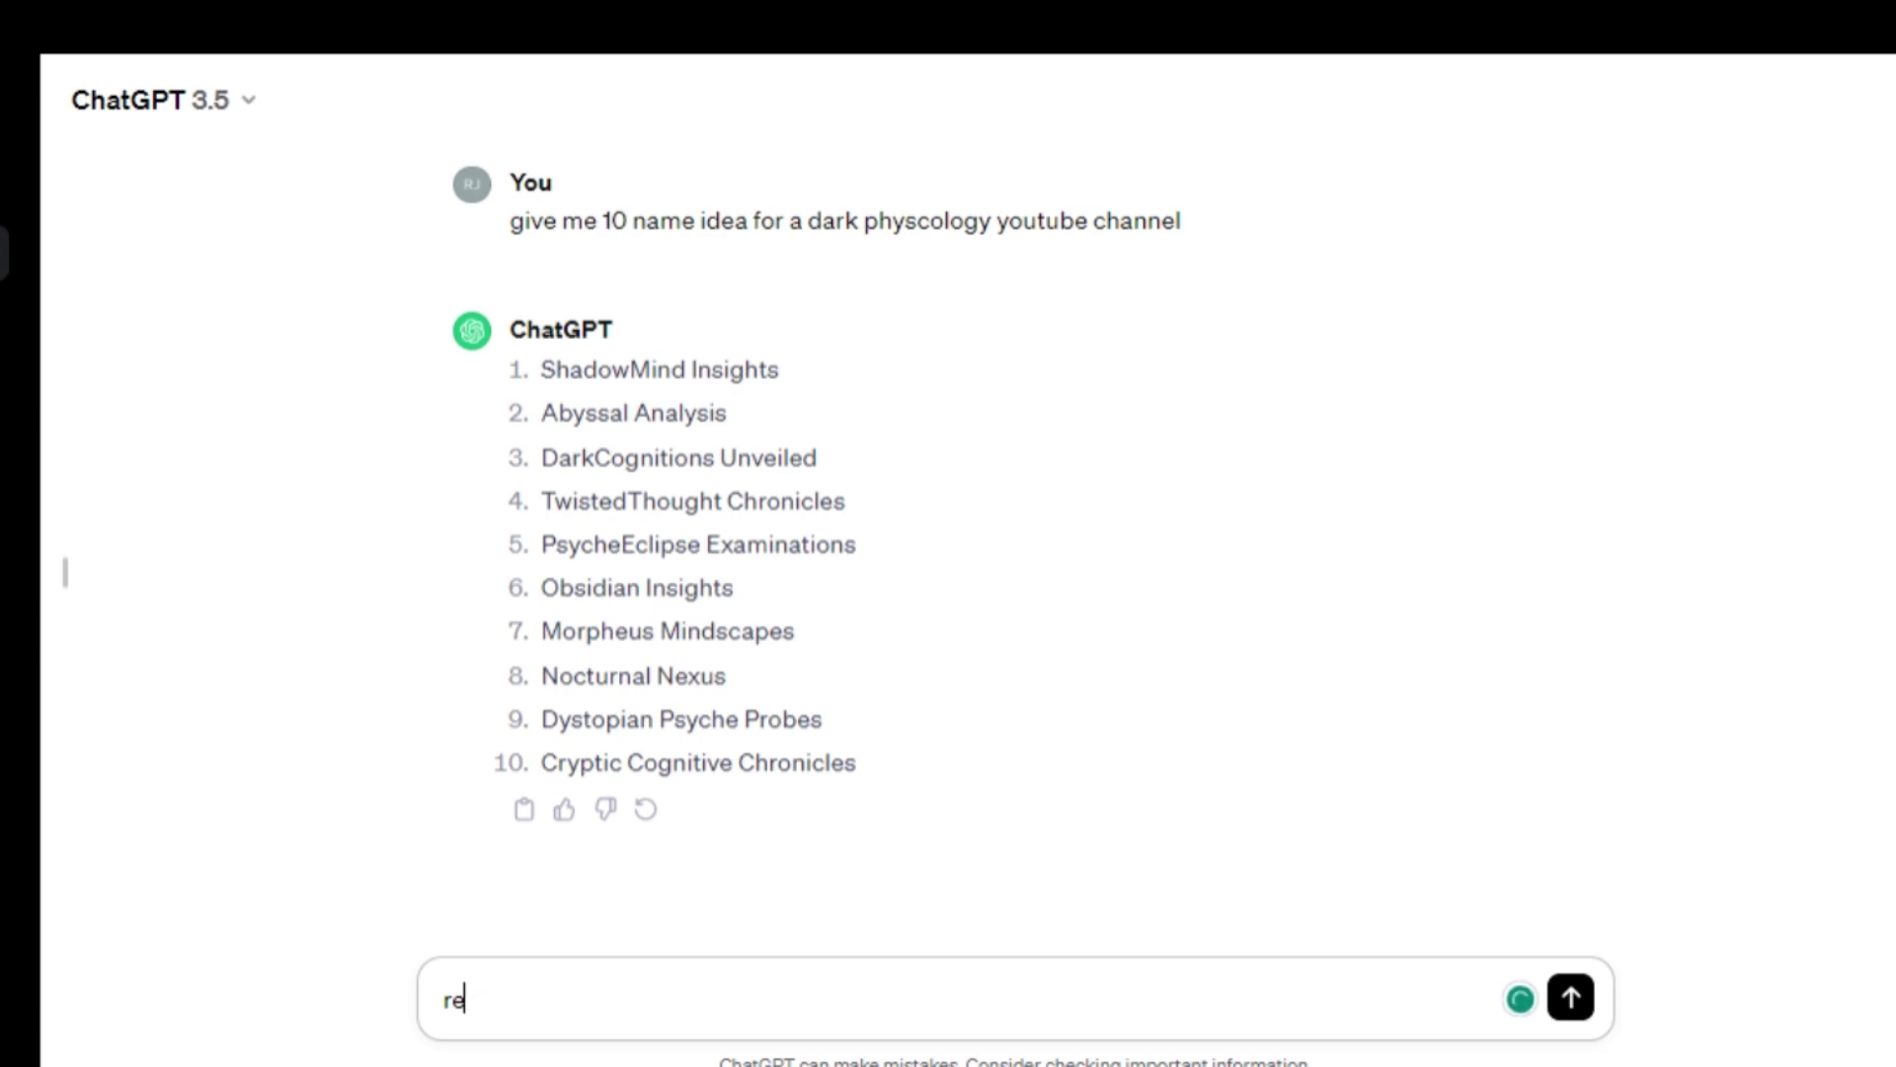
text(write the paragra)
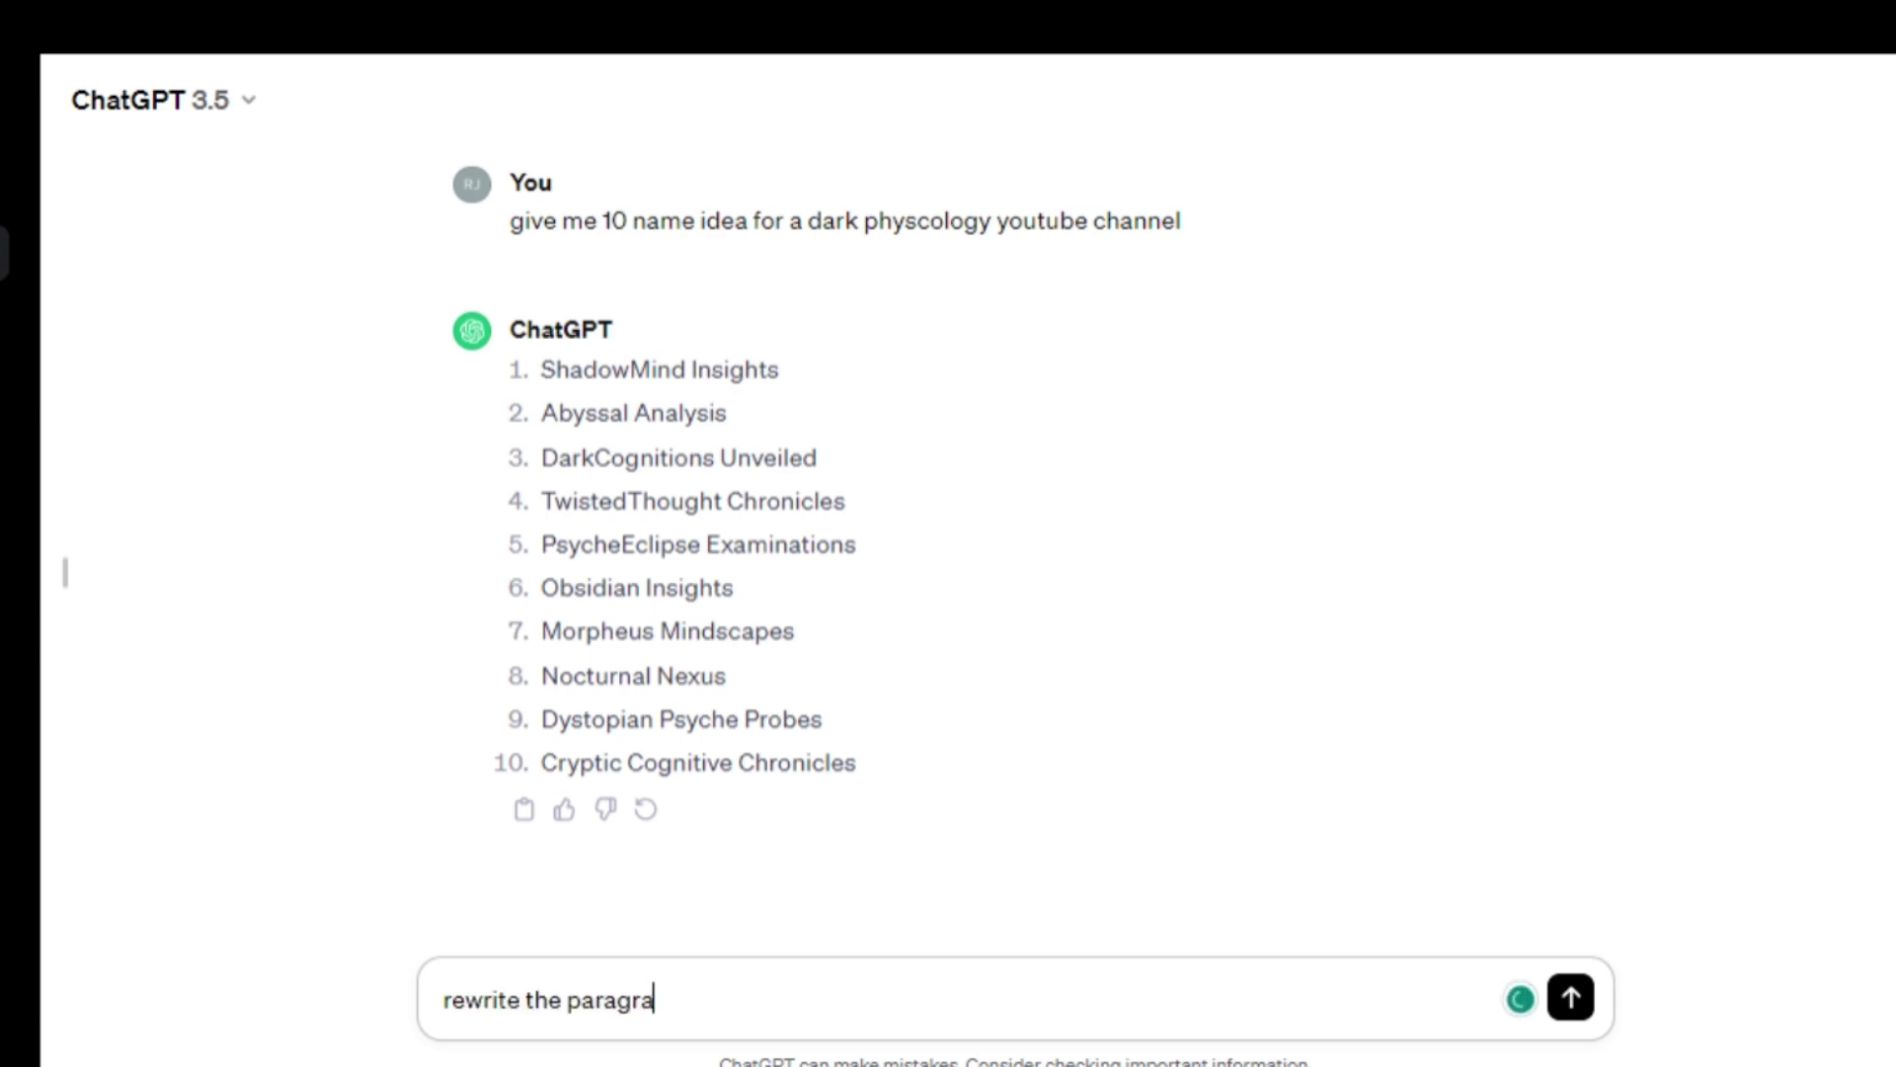
text(ph)
key(ctrl+v)
key(Return)
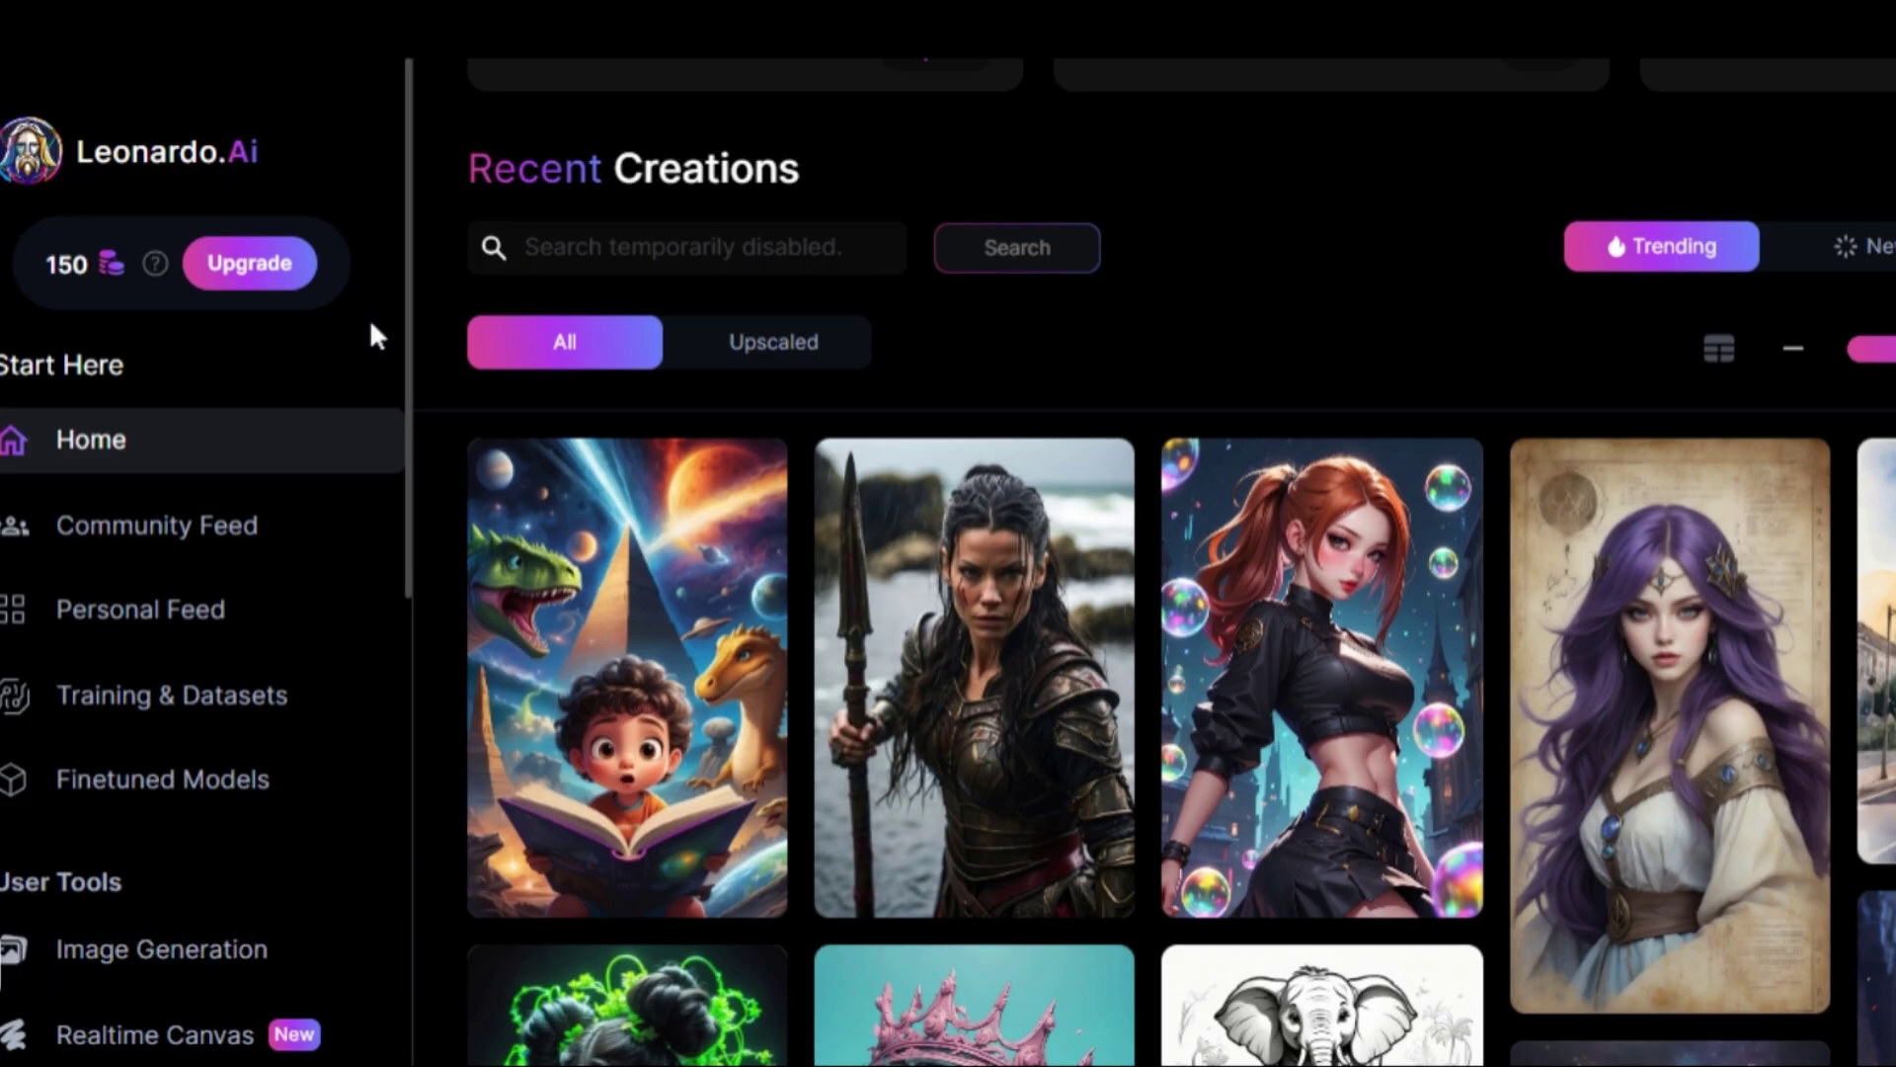
scroll(1546, 713, down, 15)
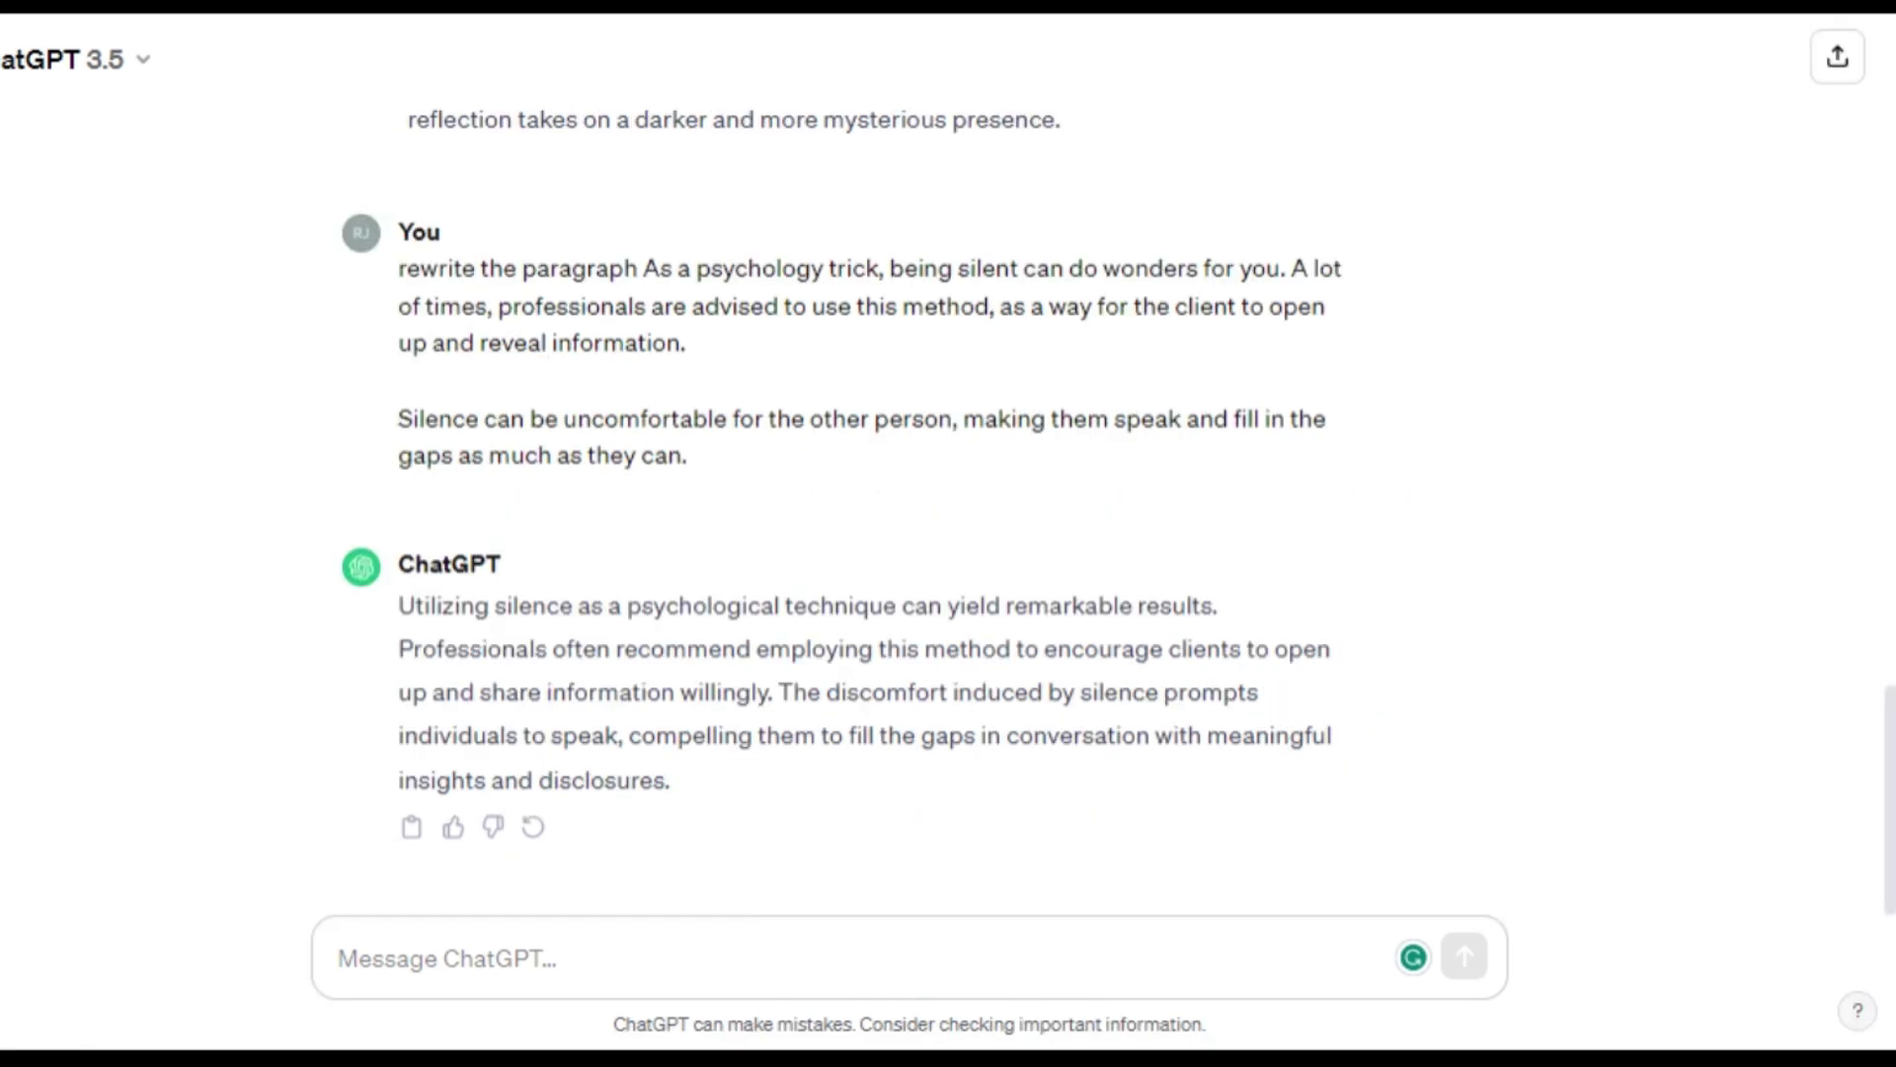
Step: Request five Leonardo AI image prompts of mysterious manipulation-themed figures from ChatGPT
click(339, 958)
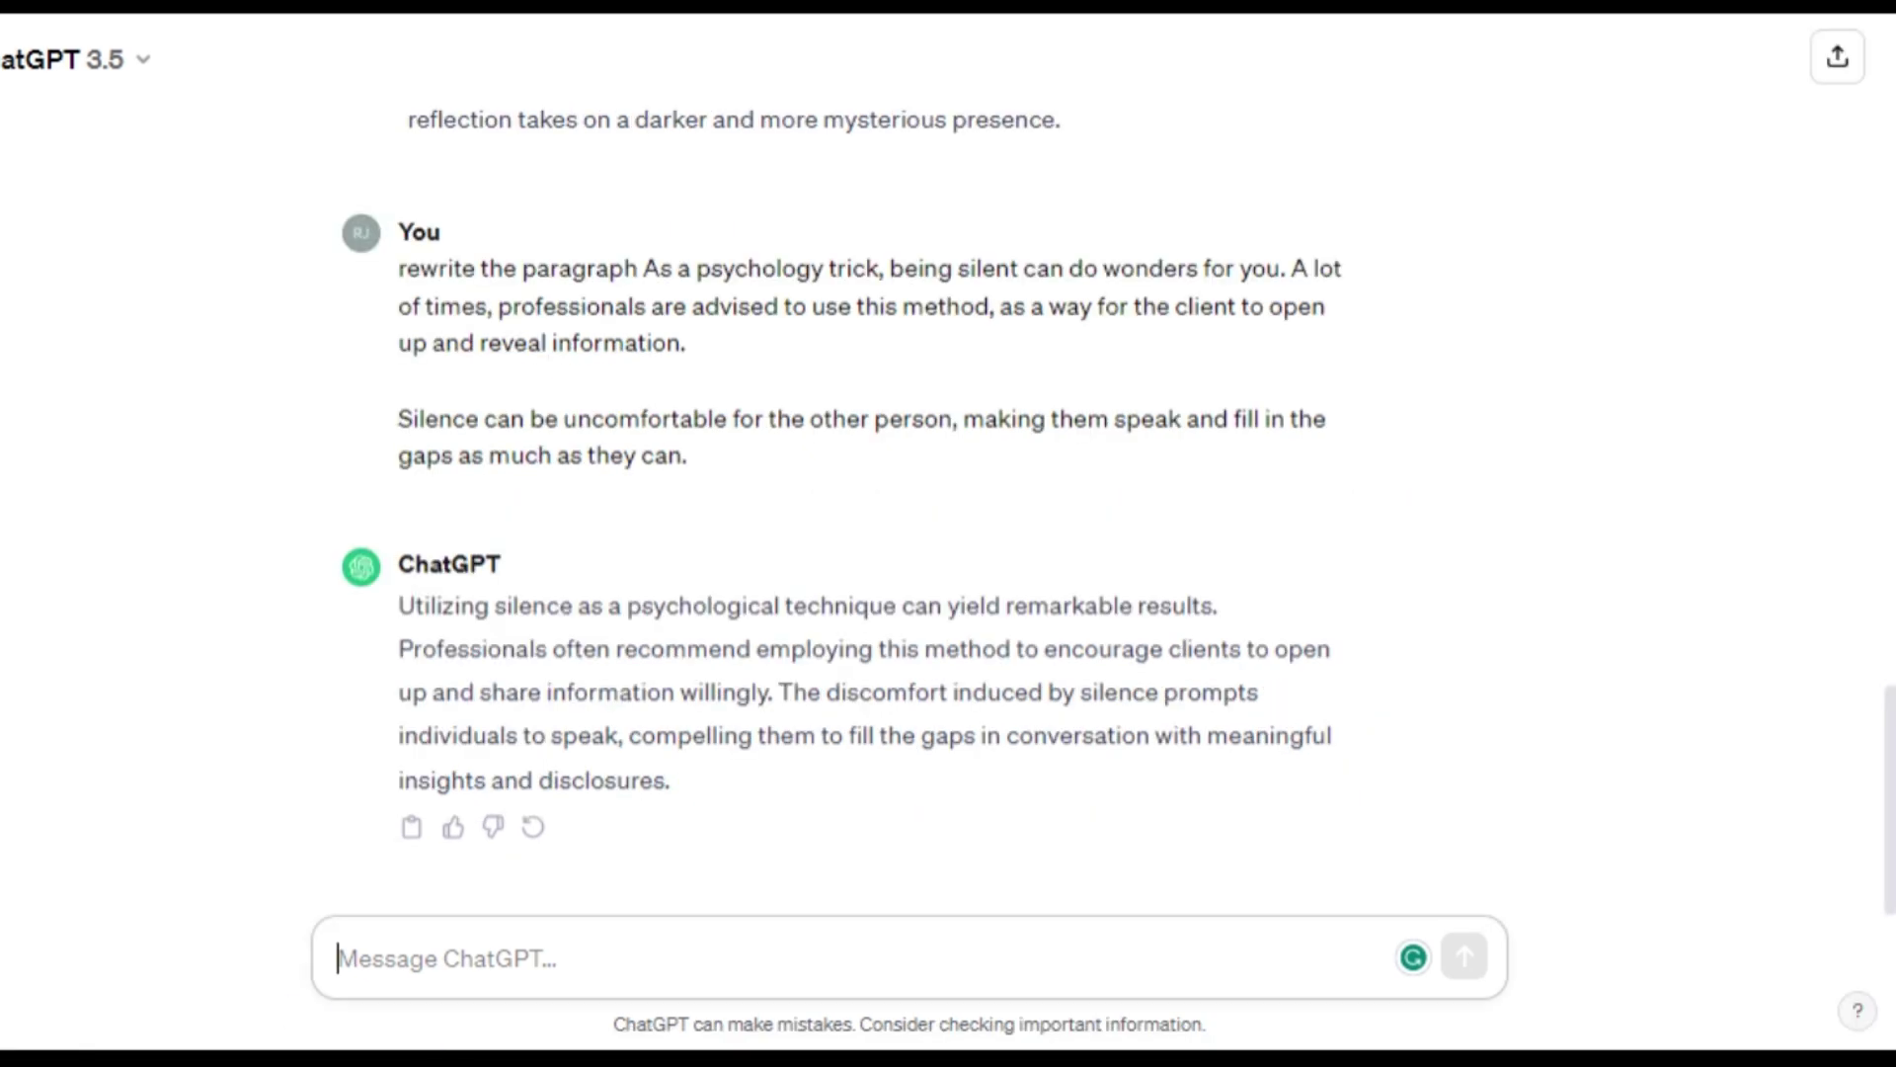
text(Can you write this script alist of prompts to generate images for this in Leonardo AI they all need to have humans or human like mysterious figures and represent manipulation psychology and dark things I will need 5 images in total)
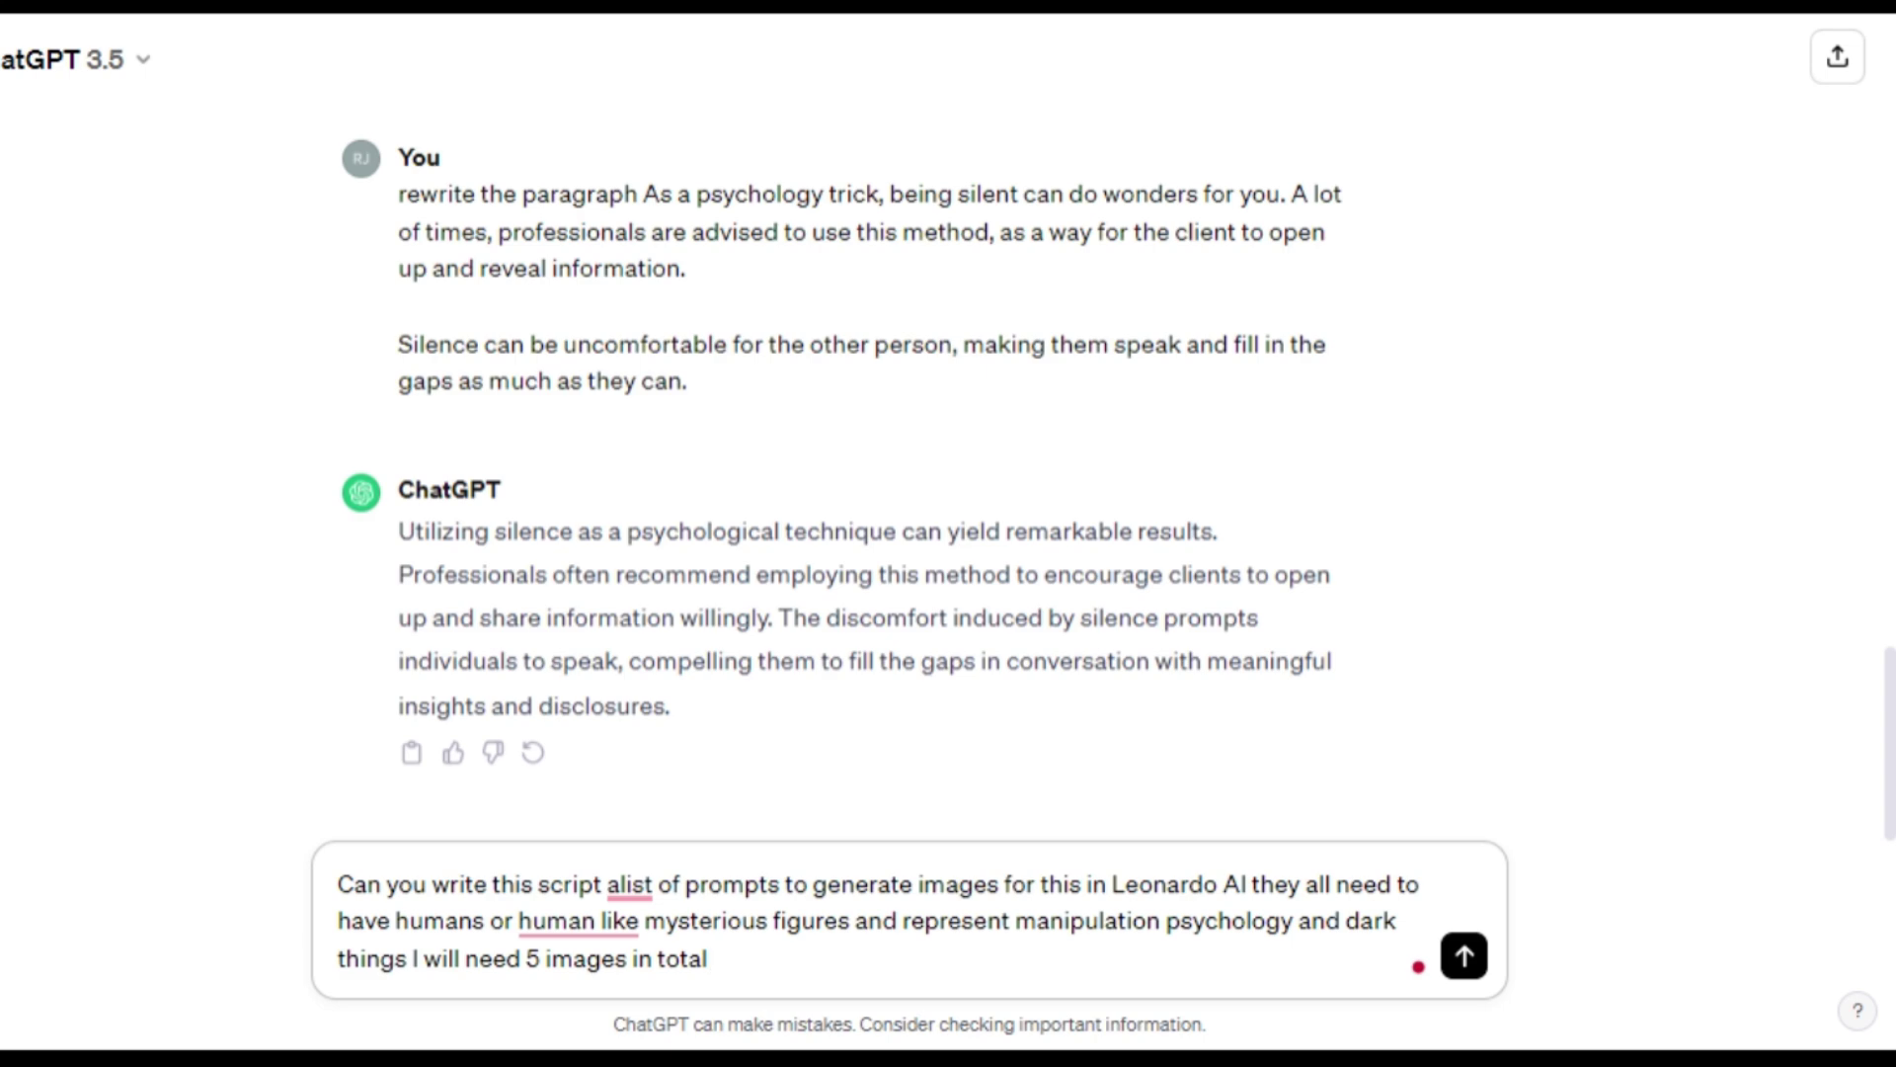
key(Return)
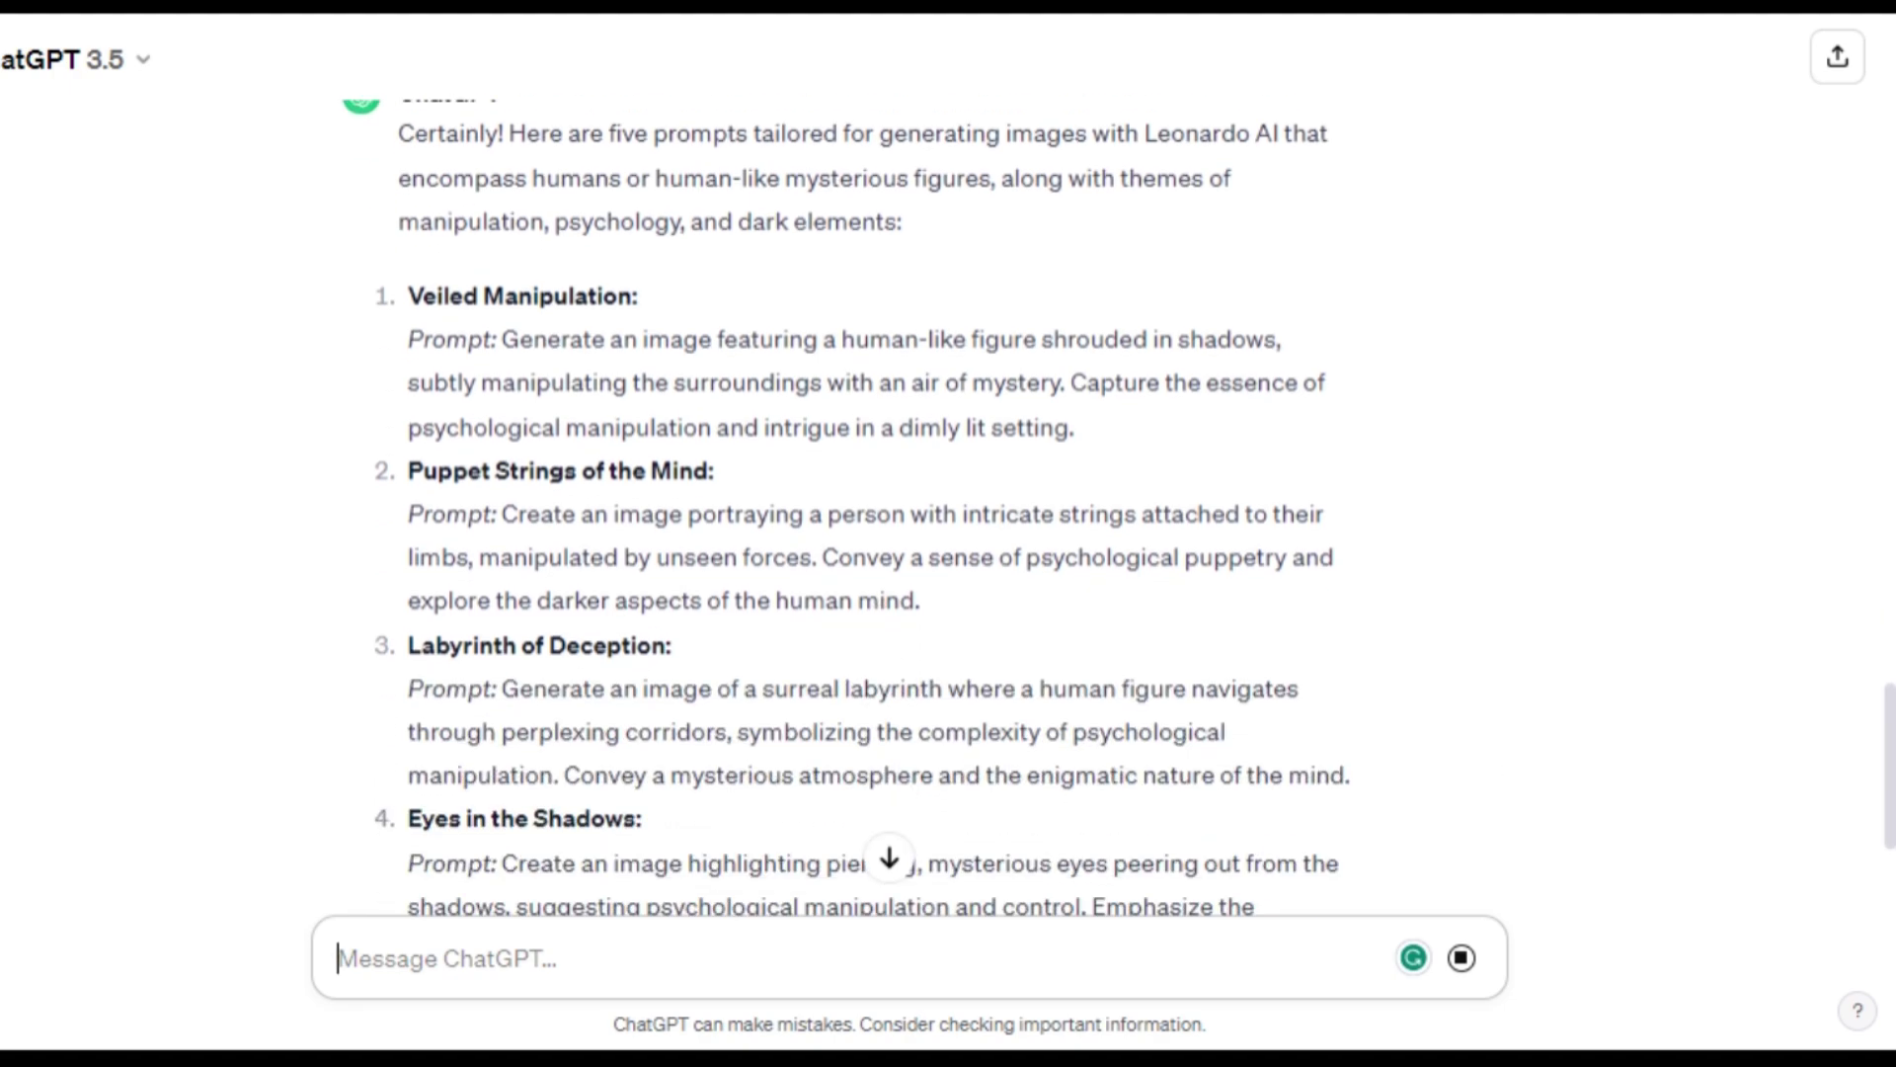
scroll(850, 494, up, 2)
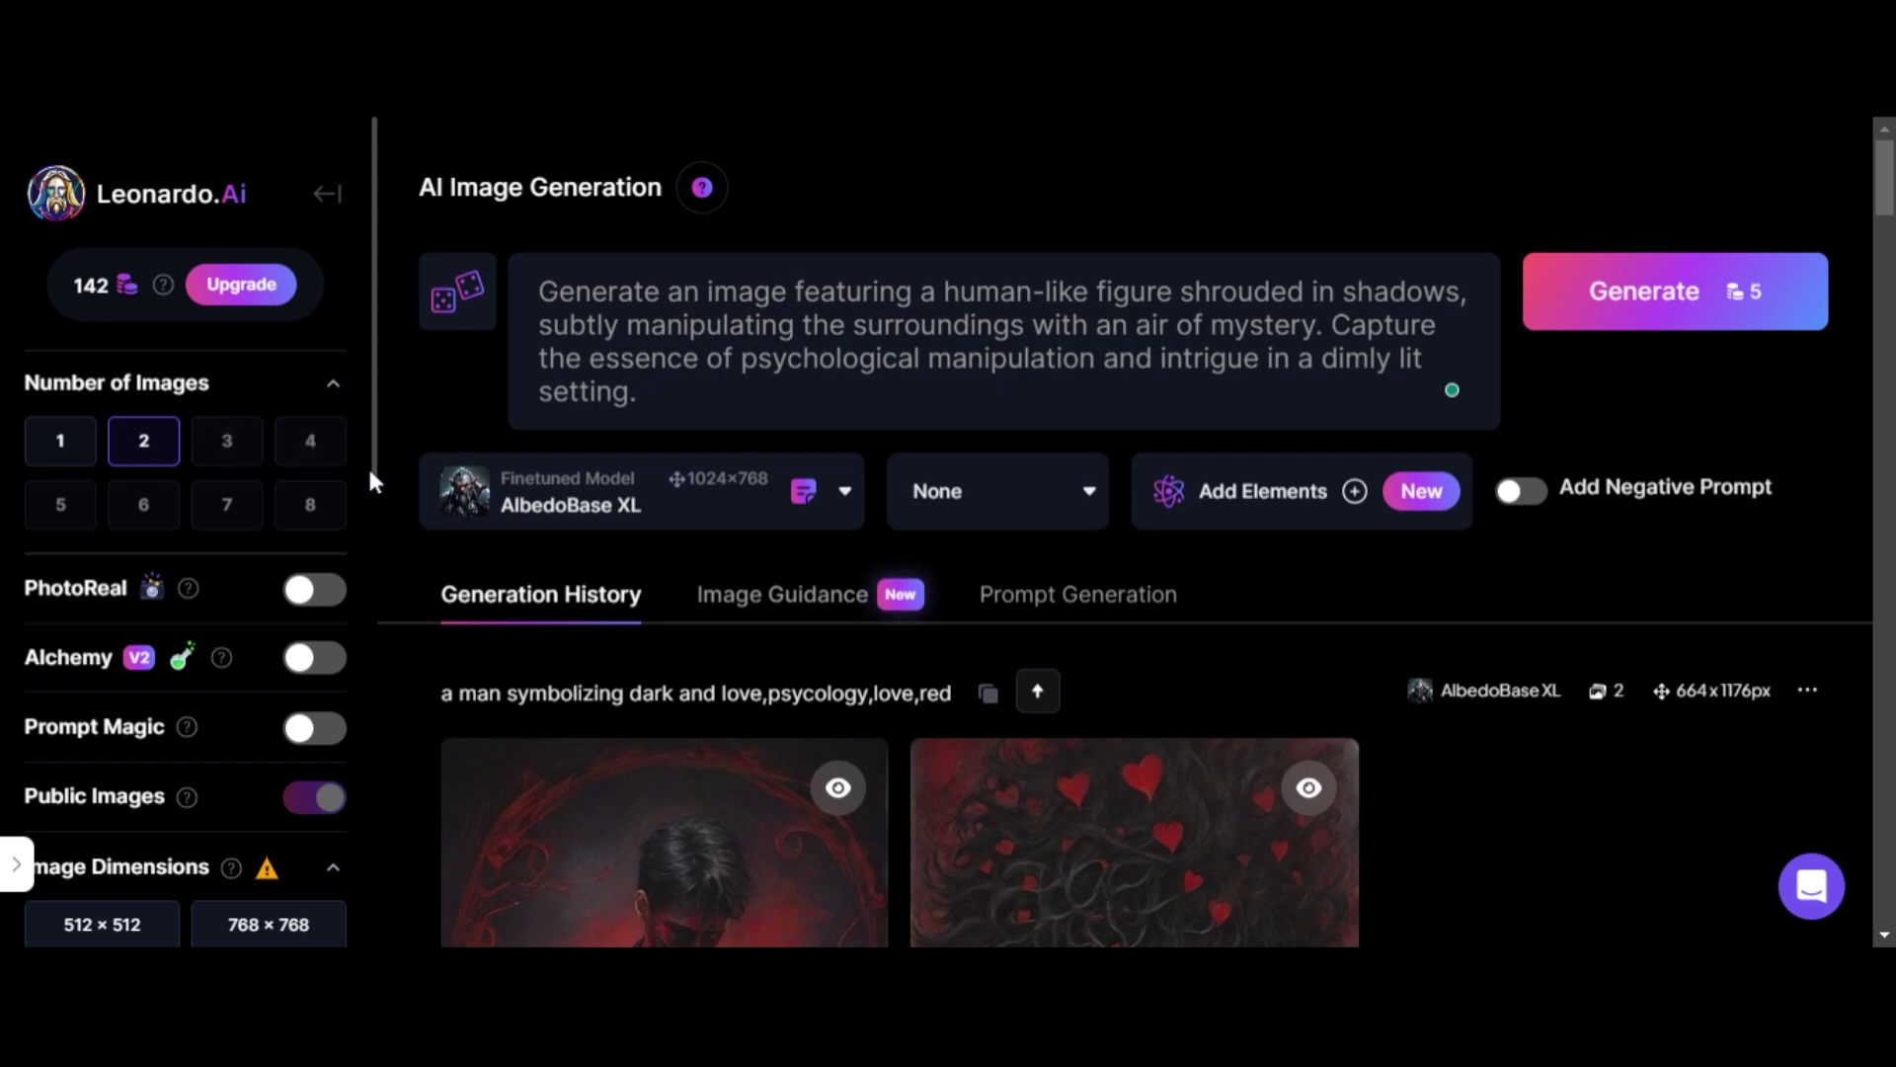
Step: Enter the shadowy-figure whispering prompt and check the AlbedoBase XL model in Leonardo.Ai
drag(371, 472, 377, 720)
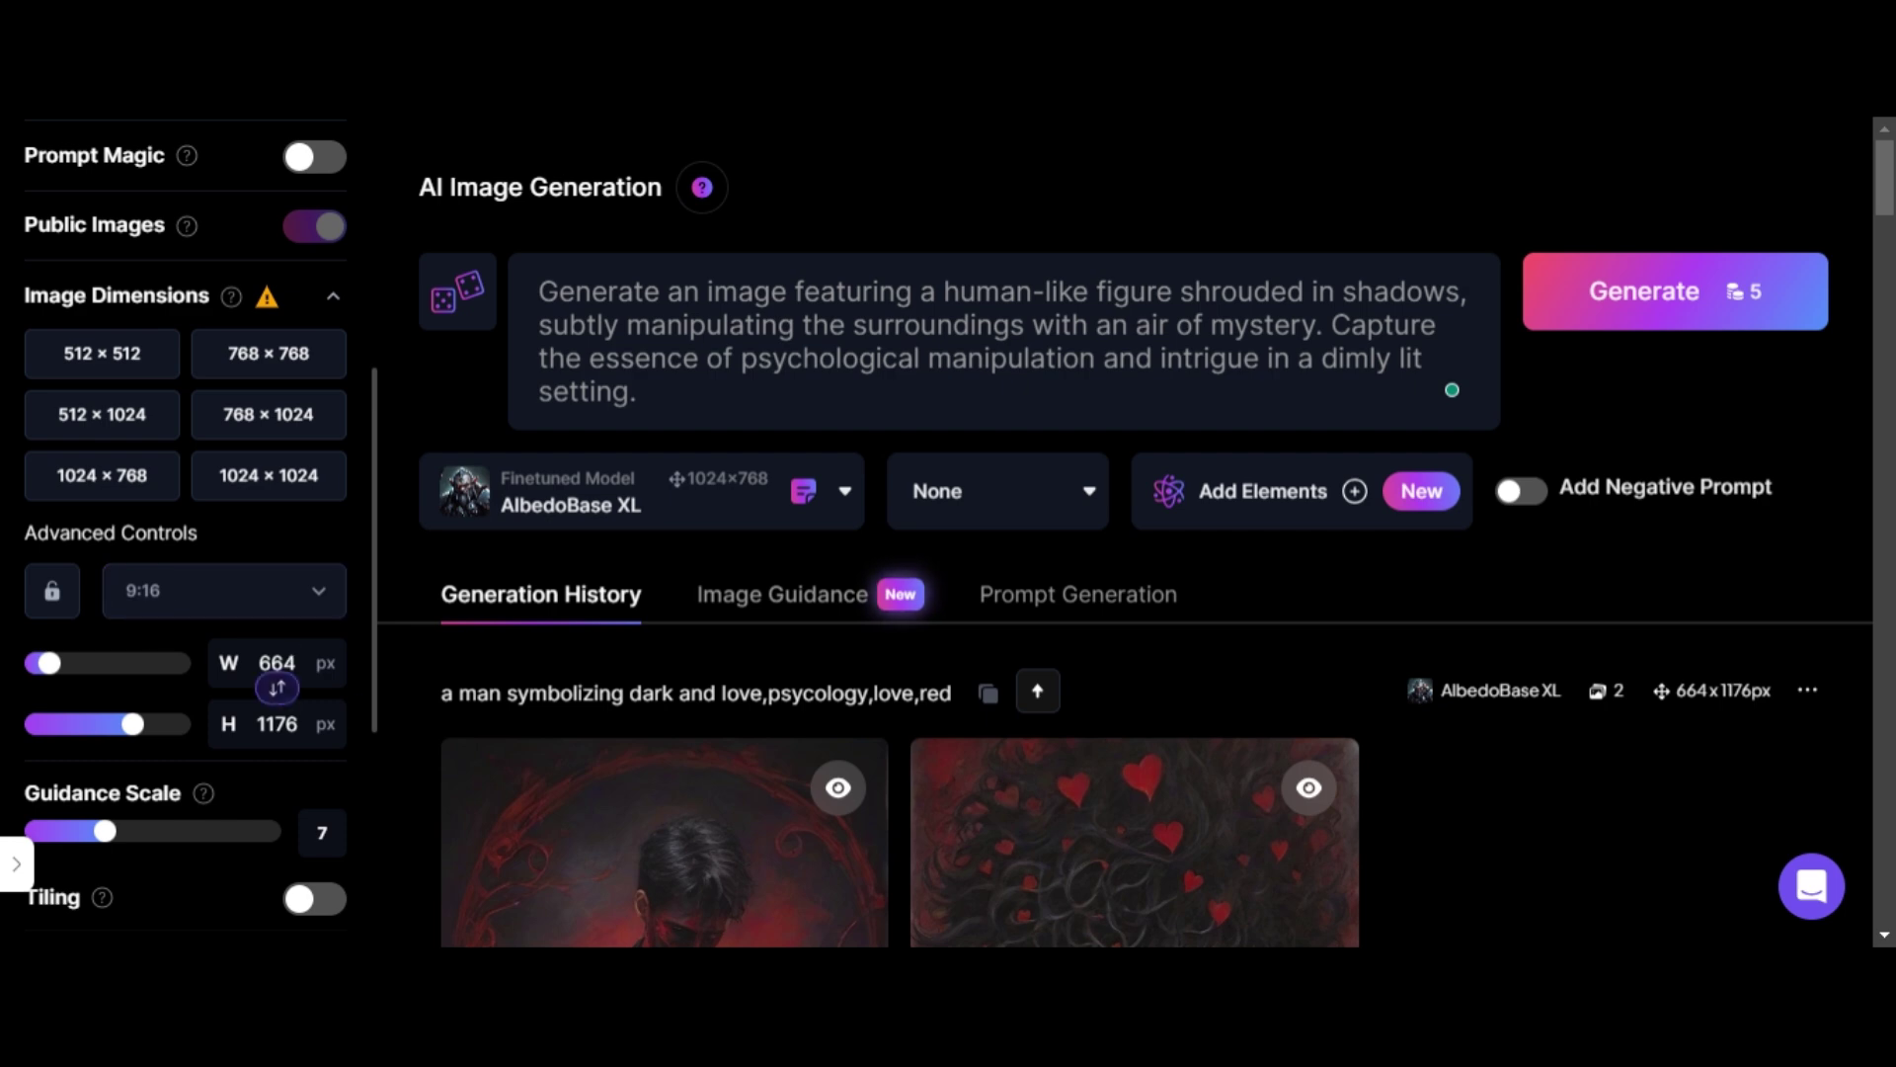
click(846, 496)
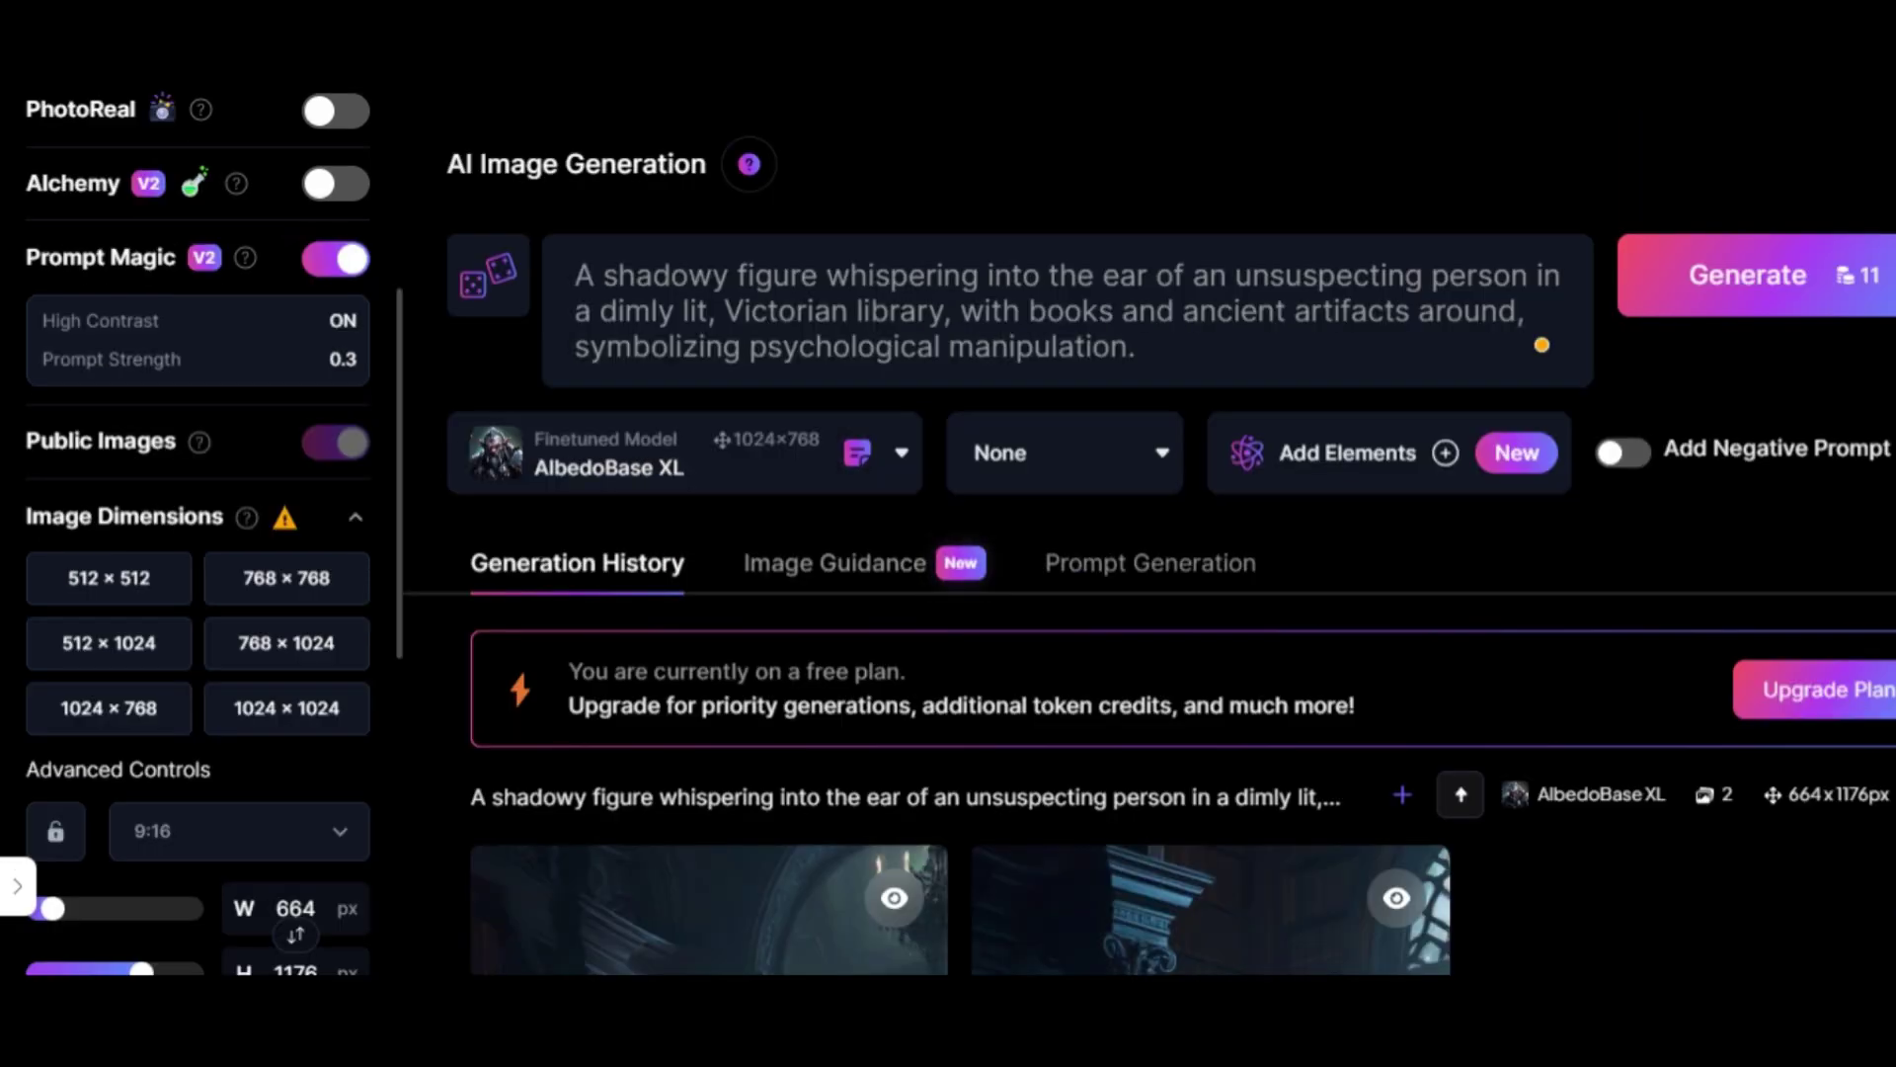
scroll(1150, 532, down, 7)
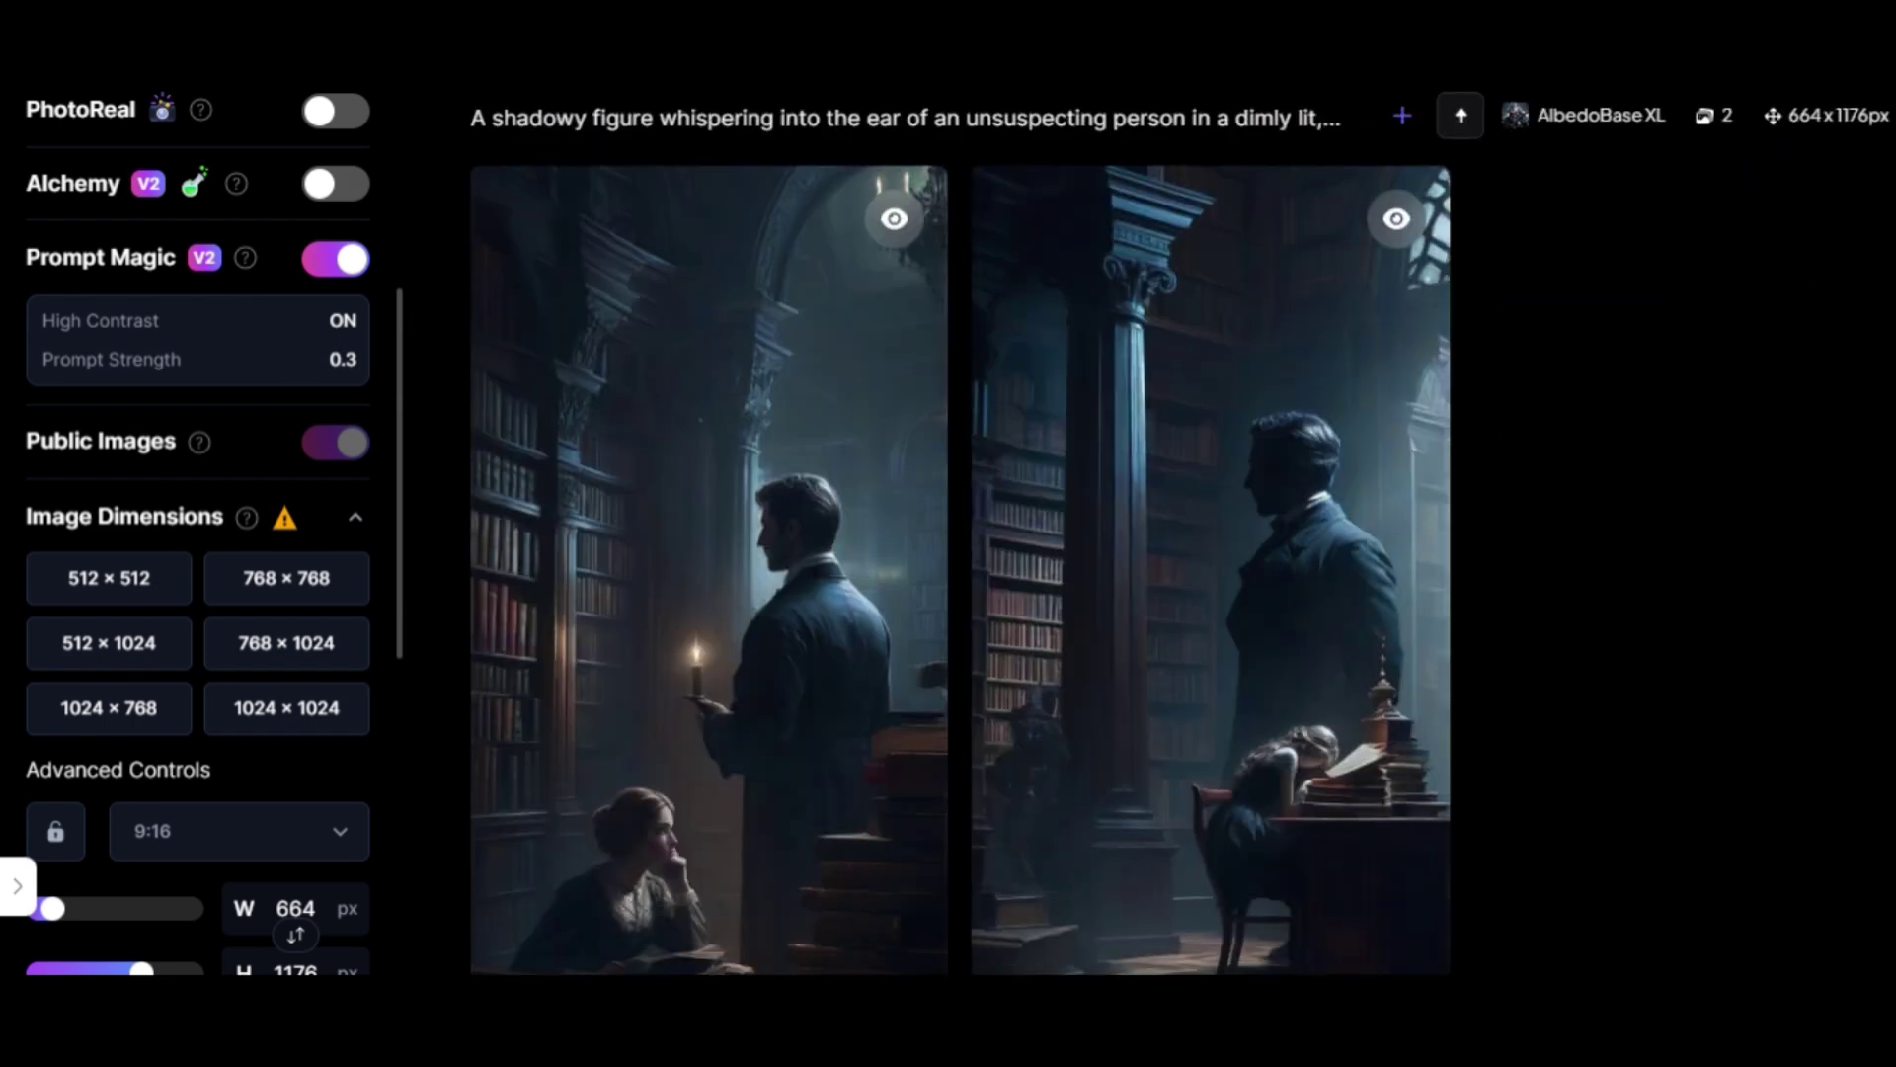
Step: Enlarge the left result showing a candle-holding man in the library
scroll(960, 531, down, 2)
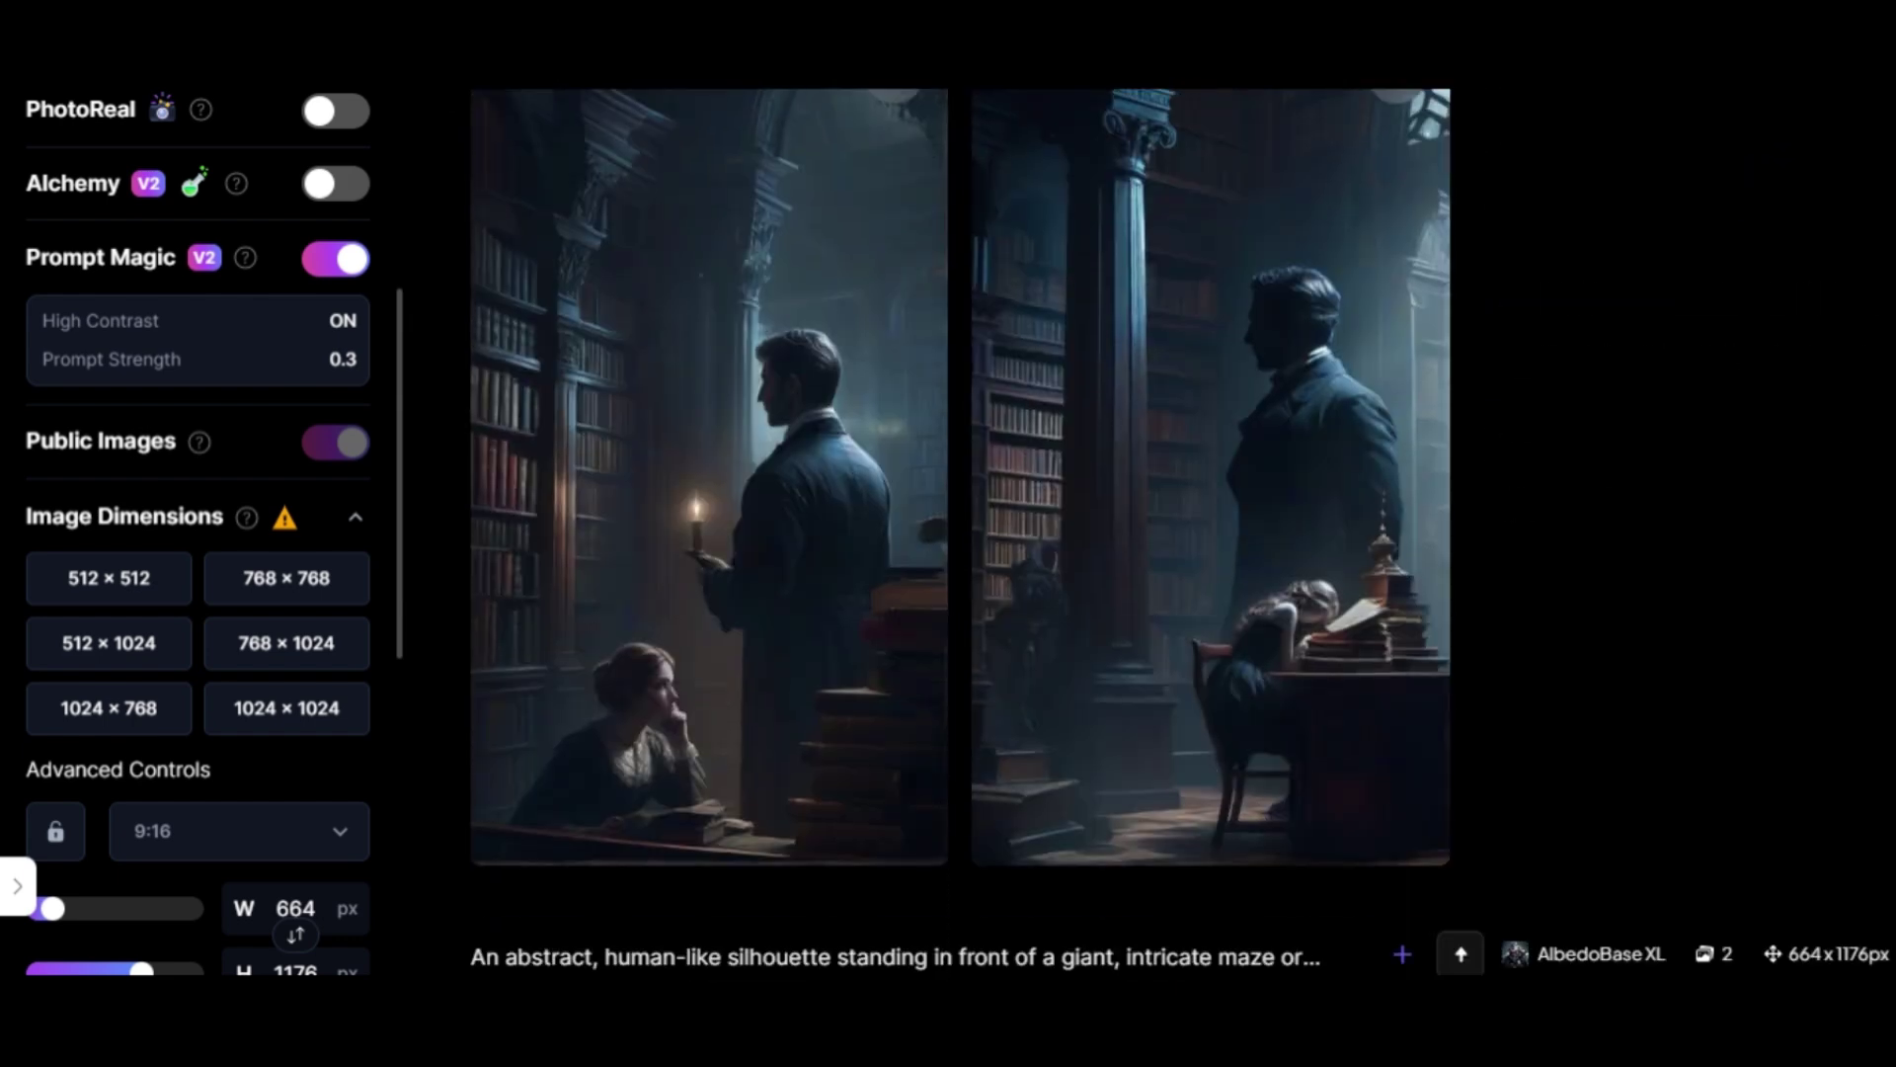
click(624, 369)
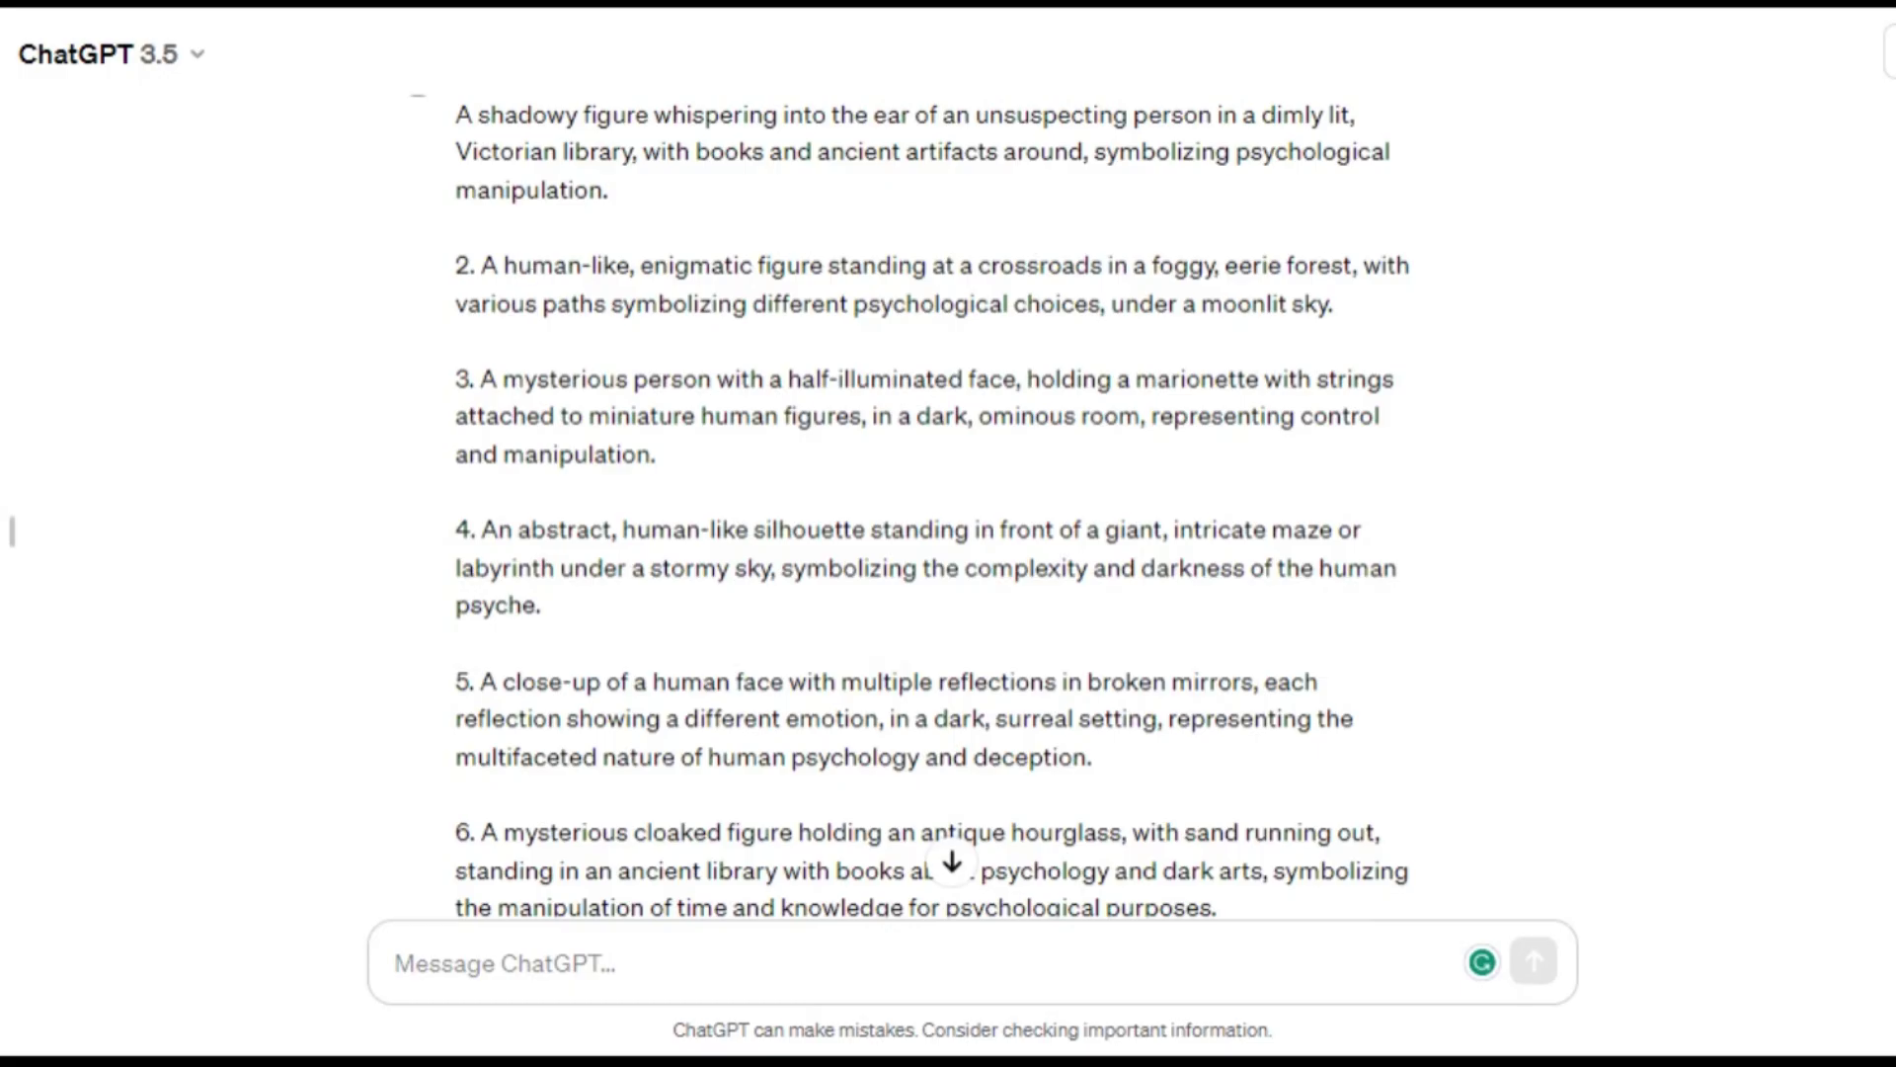
Step: Generate images from ChatGPT's second crossroads prompt and enlarge the right foggy-forest result
drag(482, 265, 1284, 350)
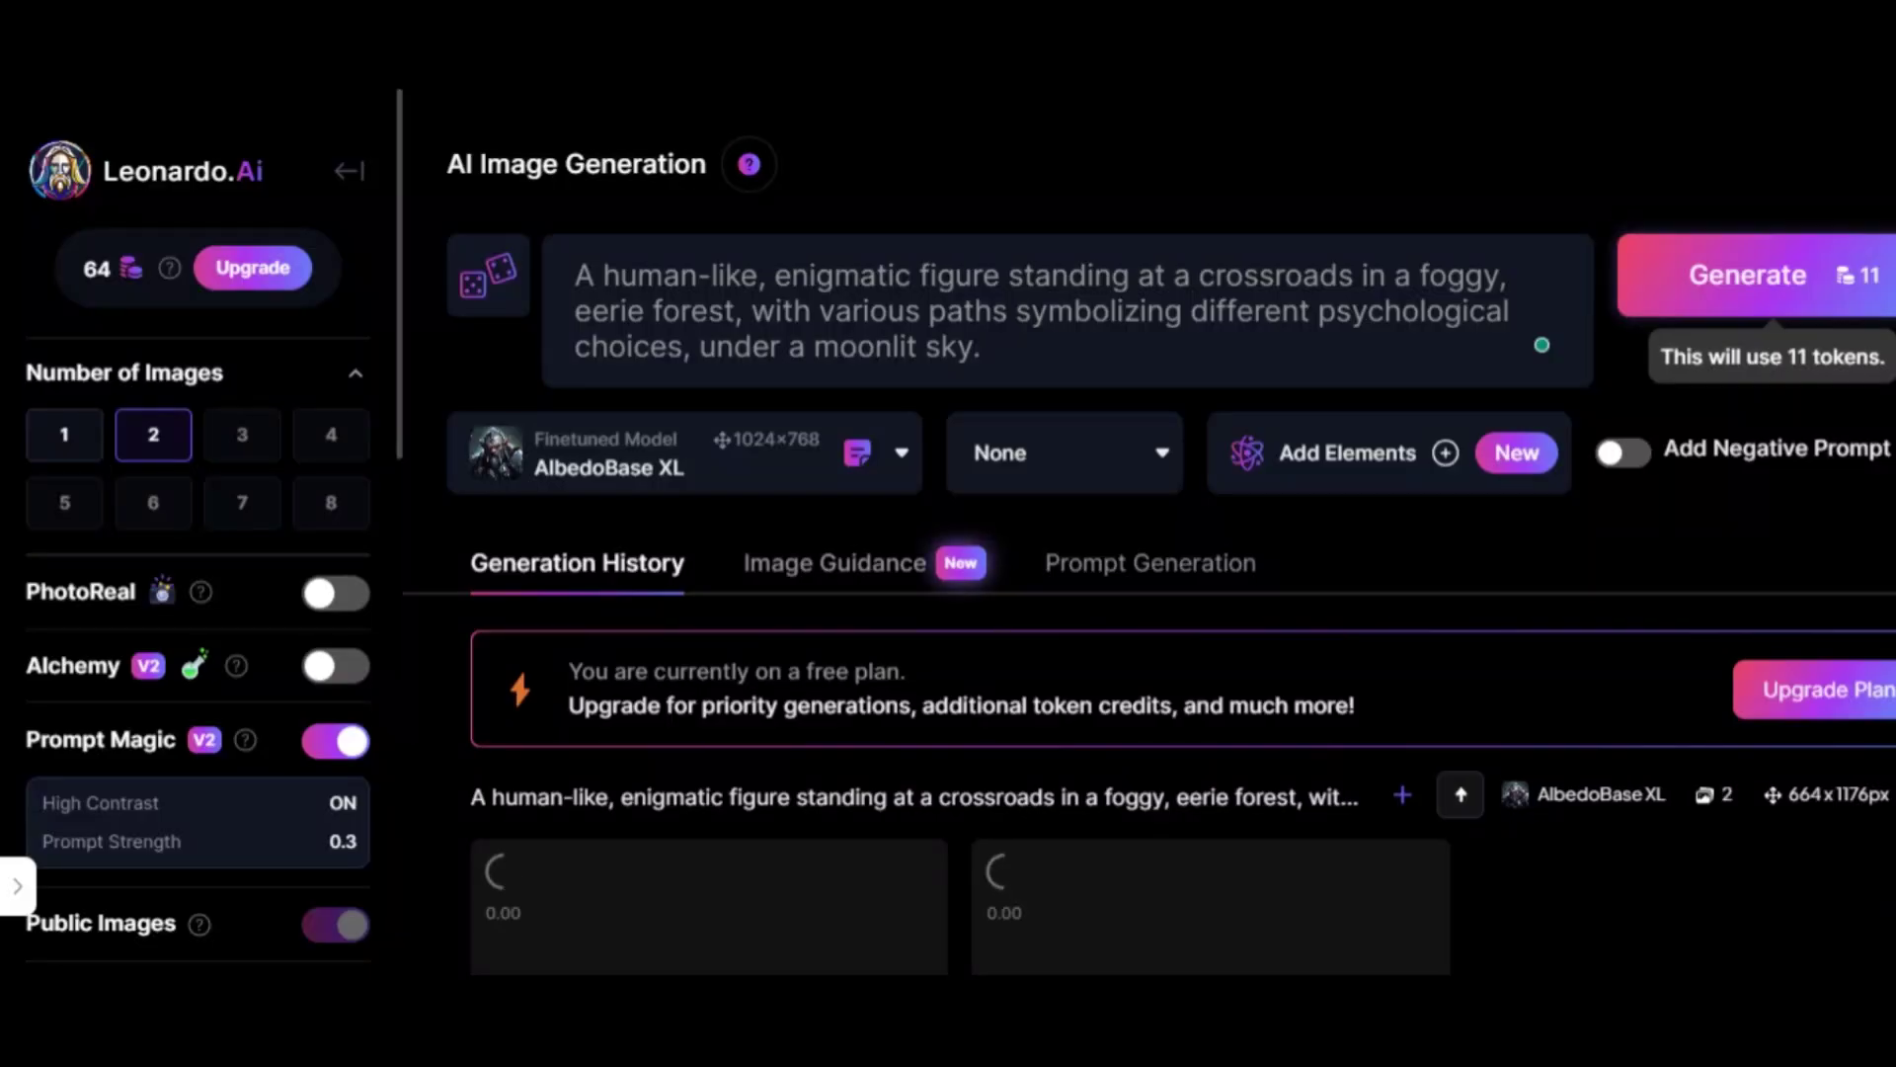
scroll(1146, 553, down, 4)
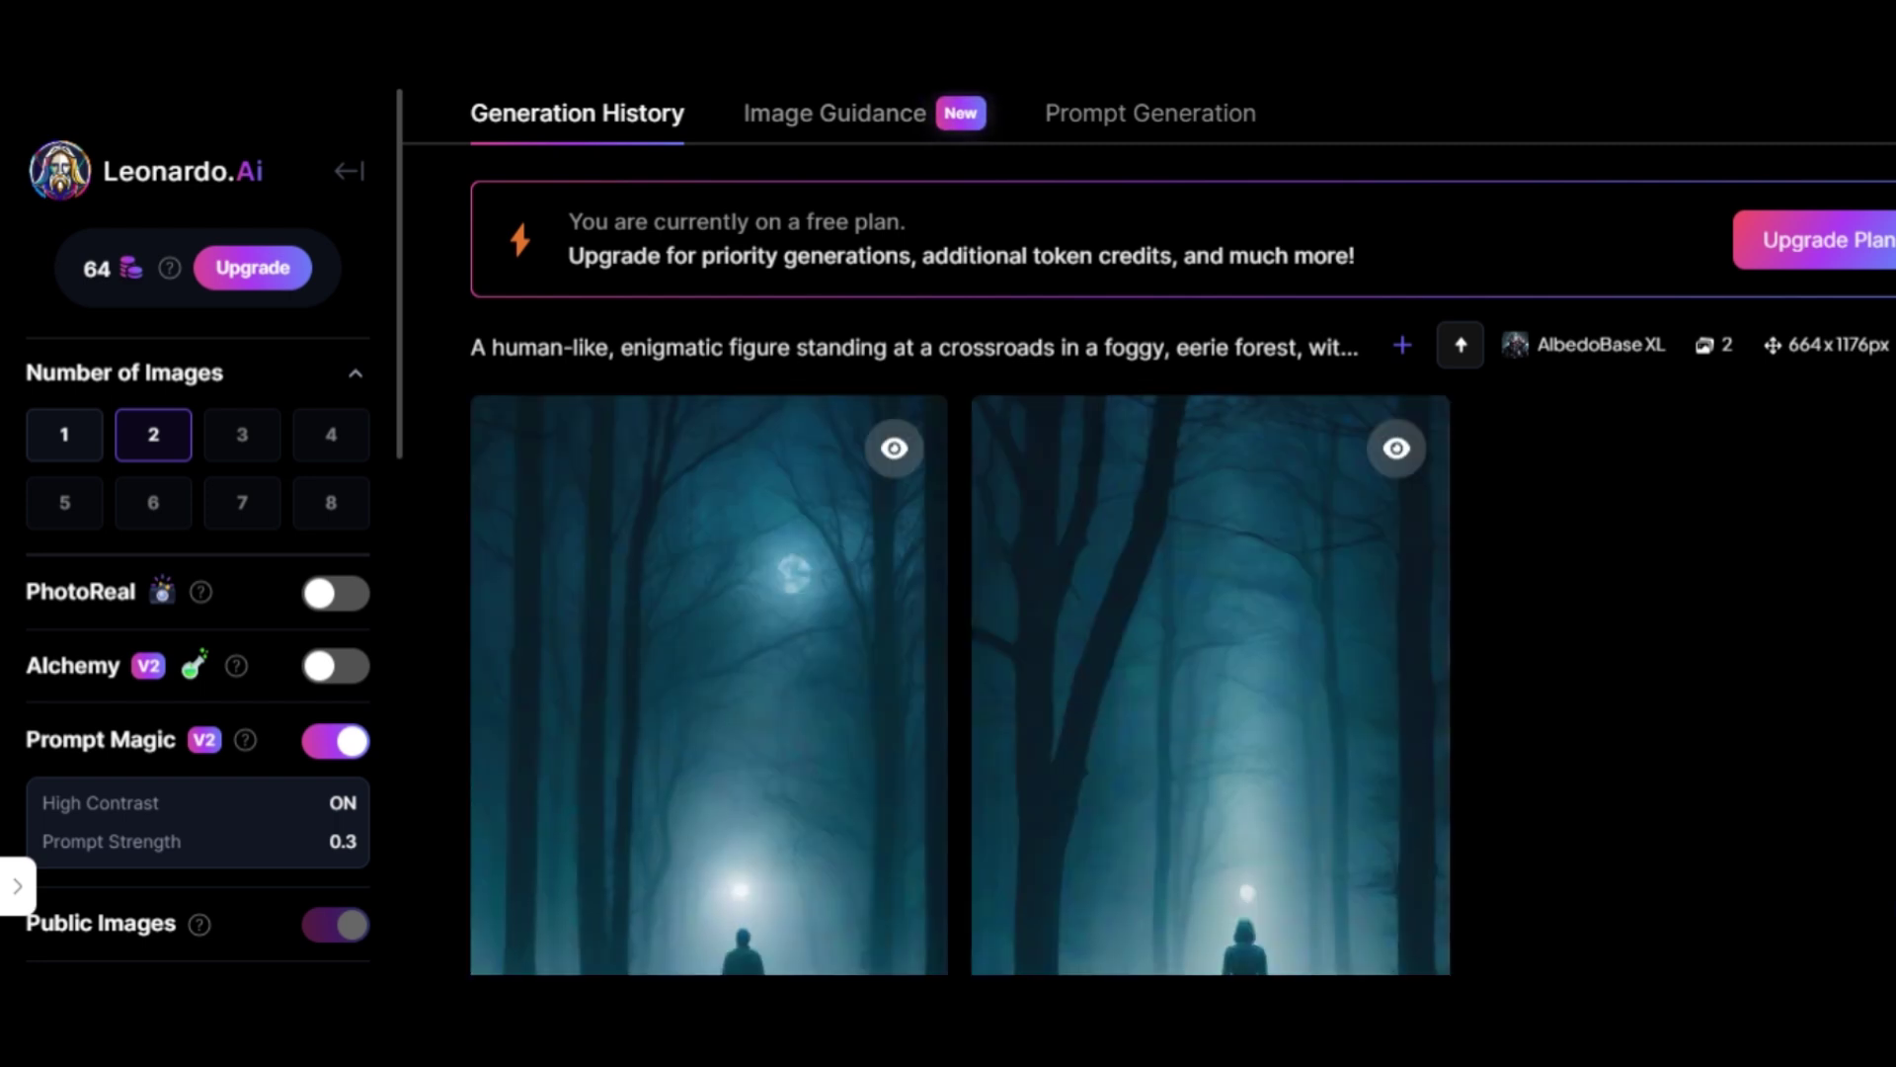
scroll(1145, 533, down, 4)
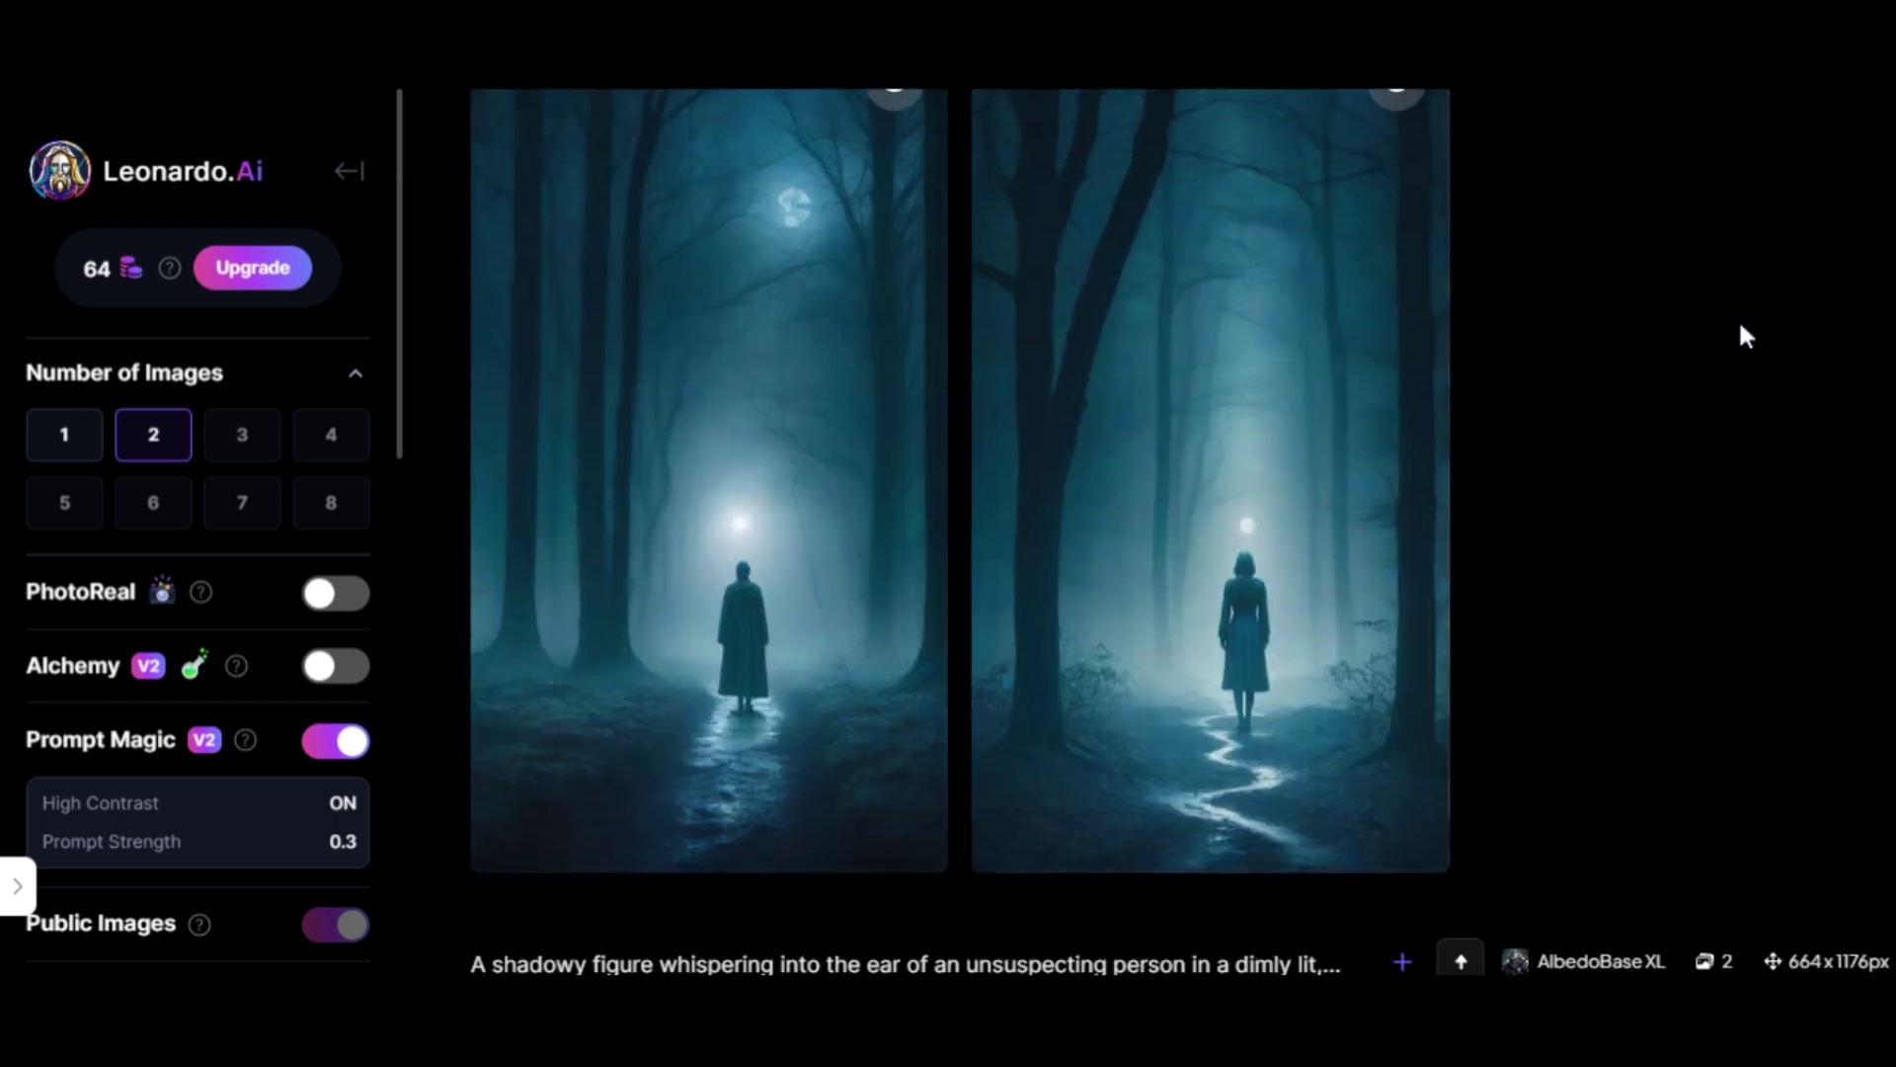
click(1251, 504)
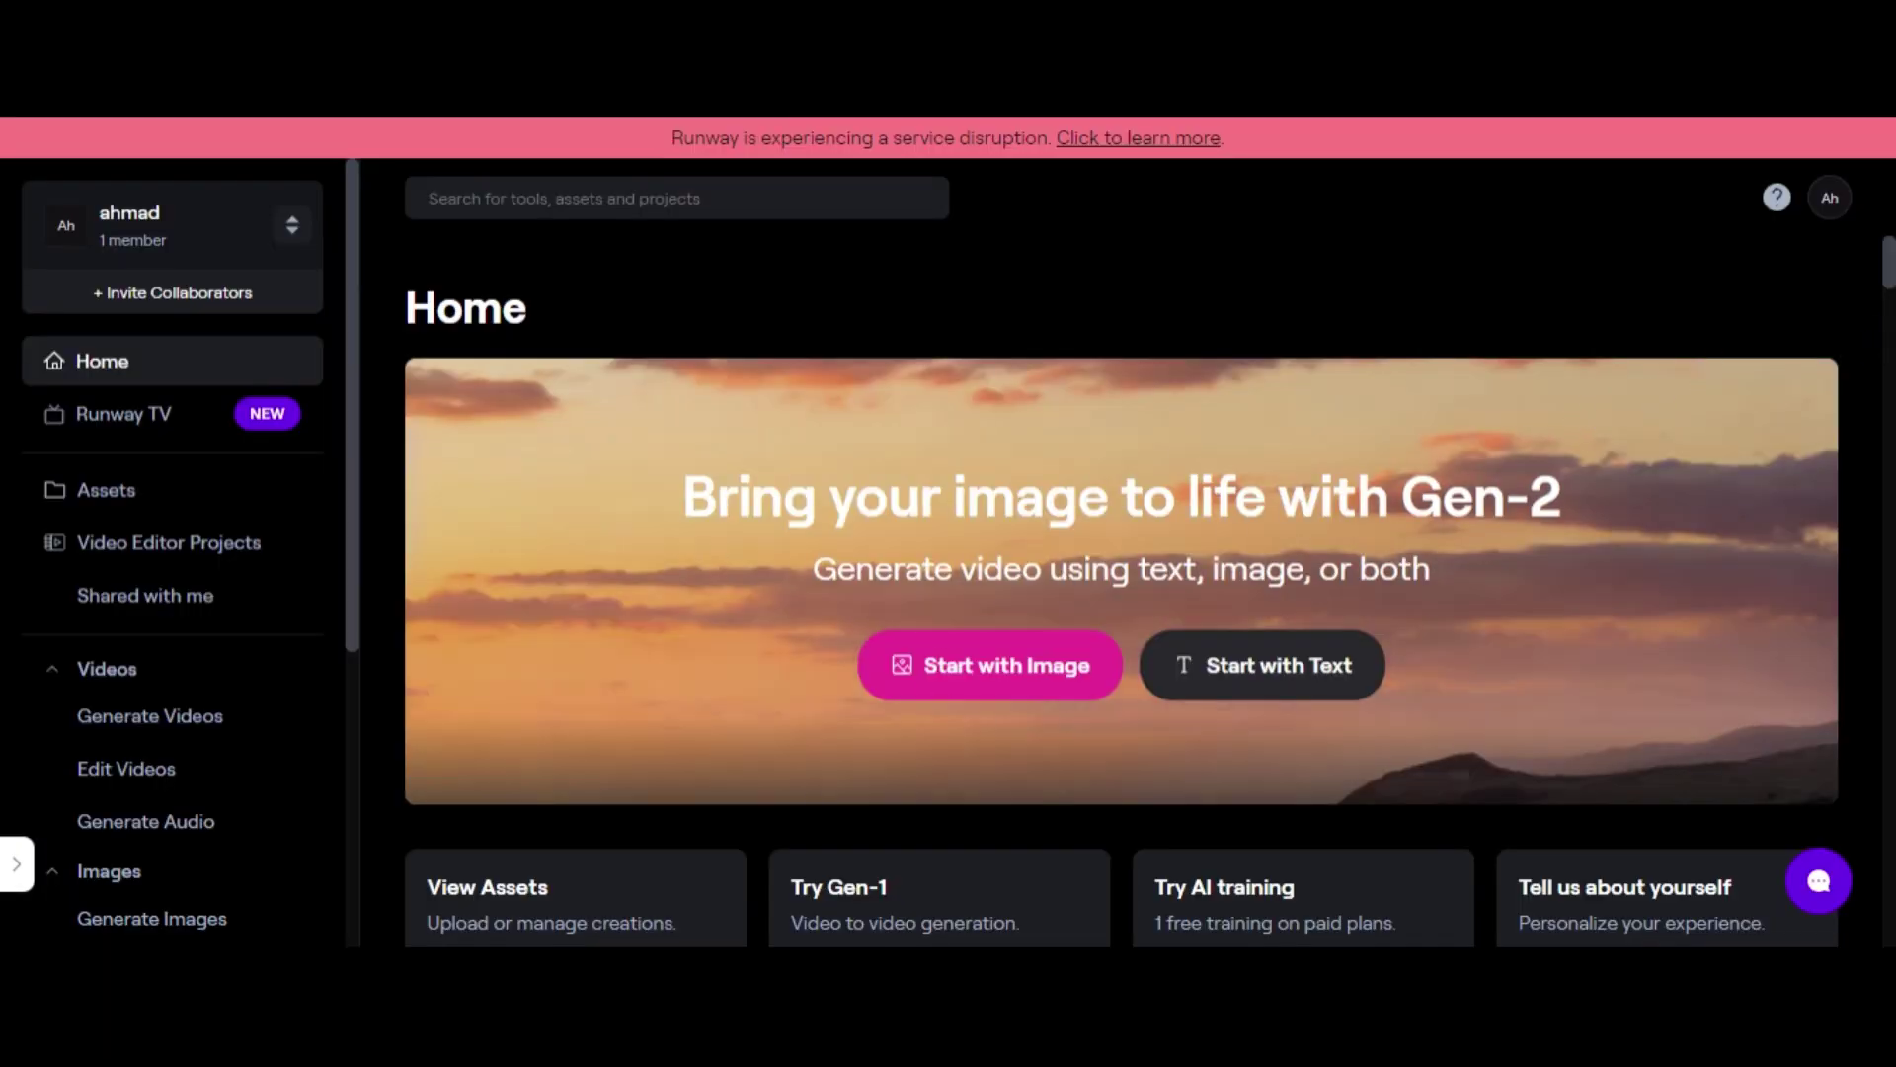
Step: Generate a 4s Runway video from the library image with general motion raised to 10
scroll(1230, 474, down, 8)
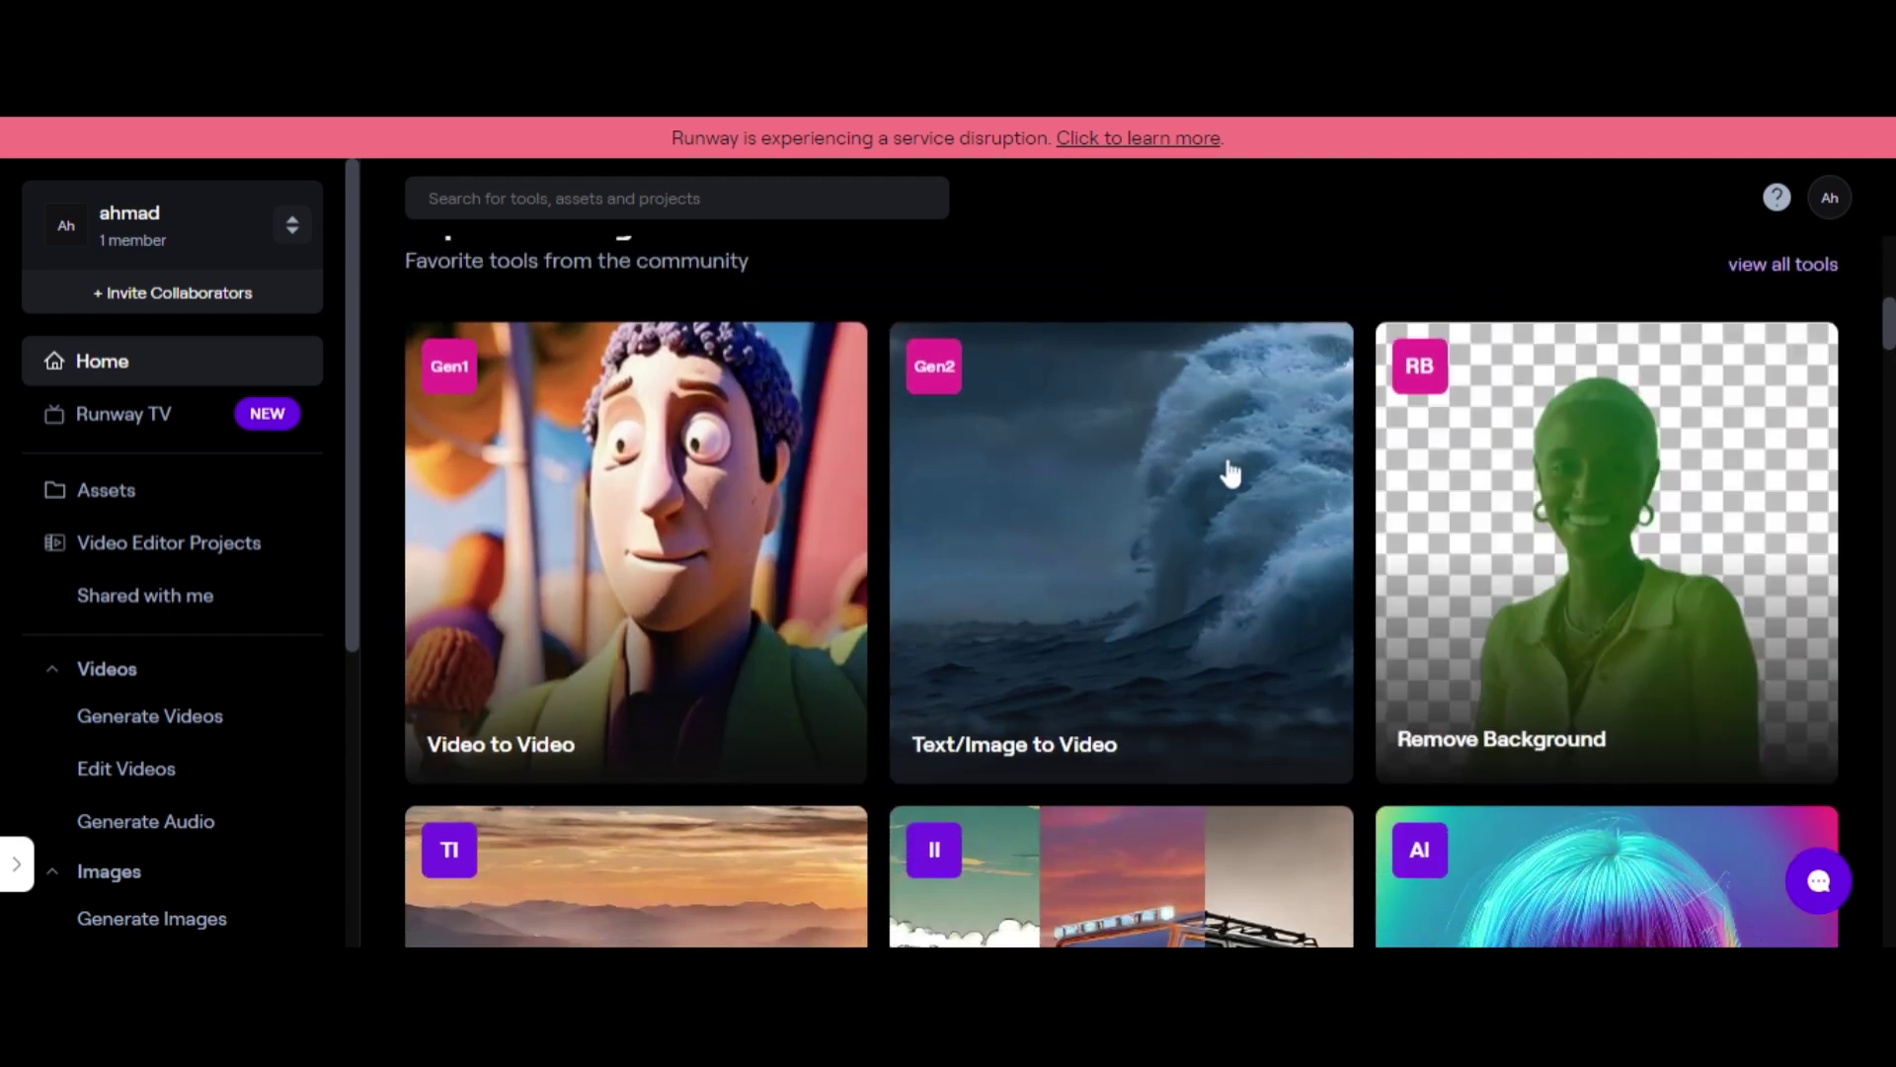
click(1130, 486)
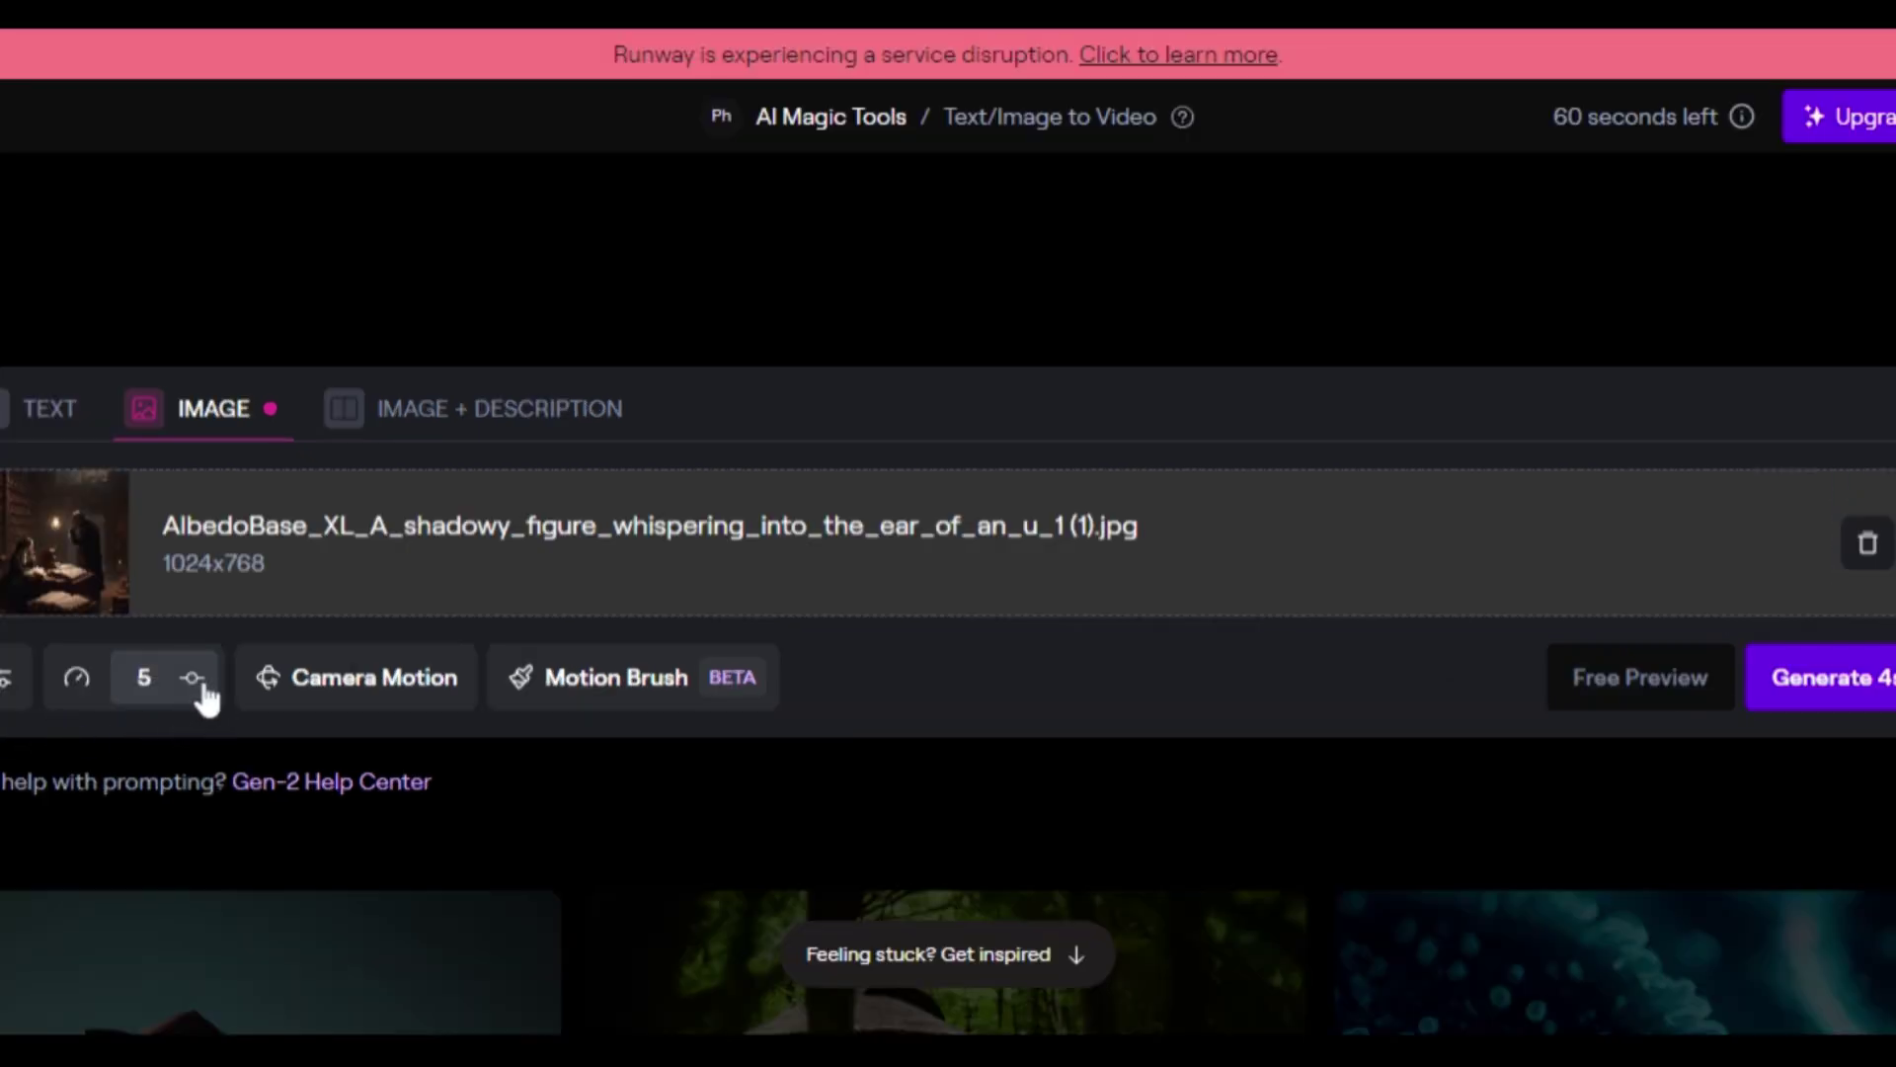
click(191, 682)
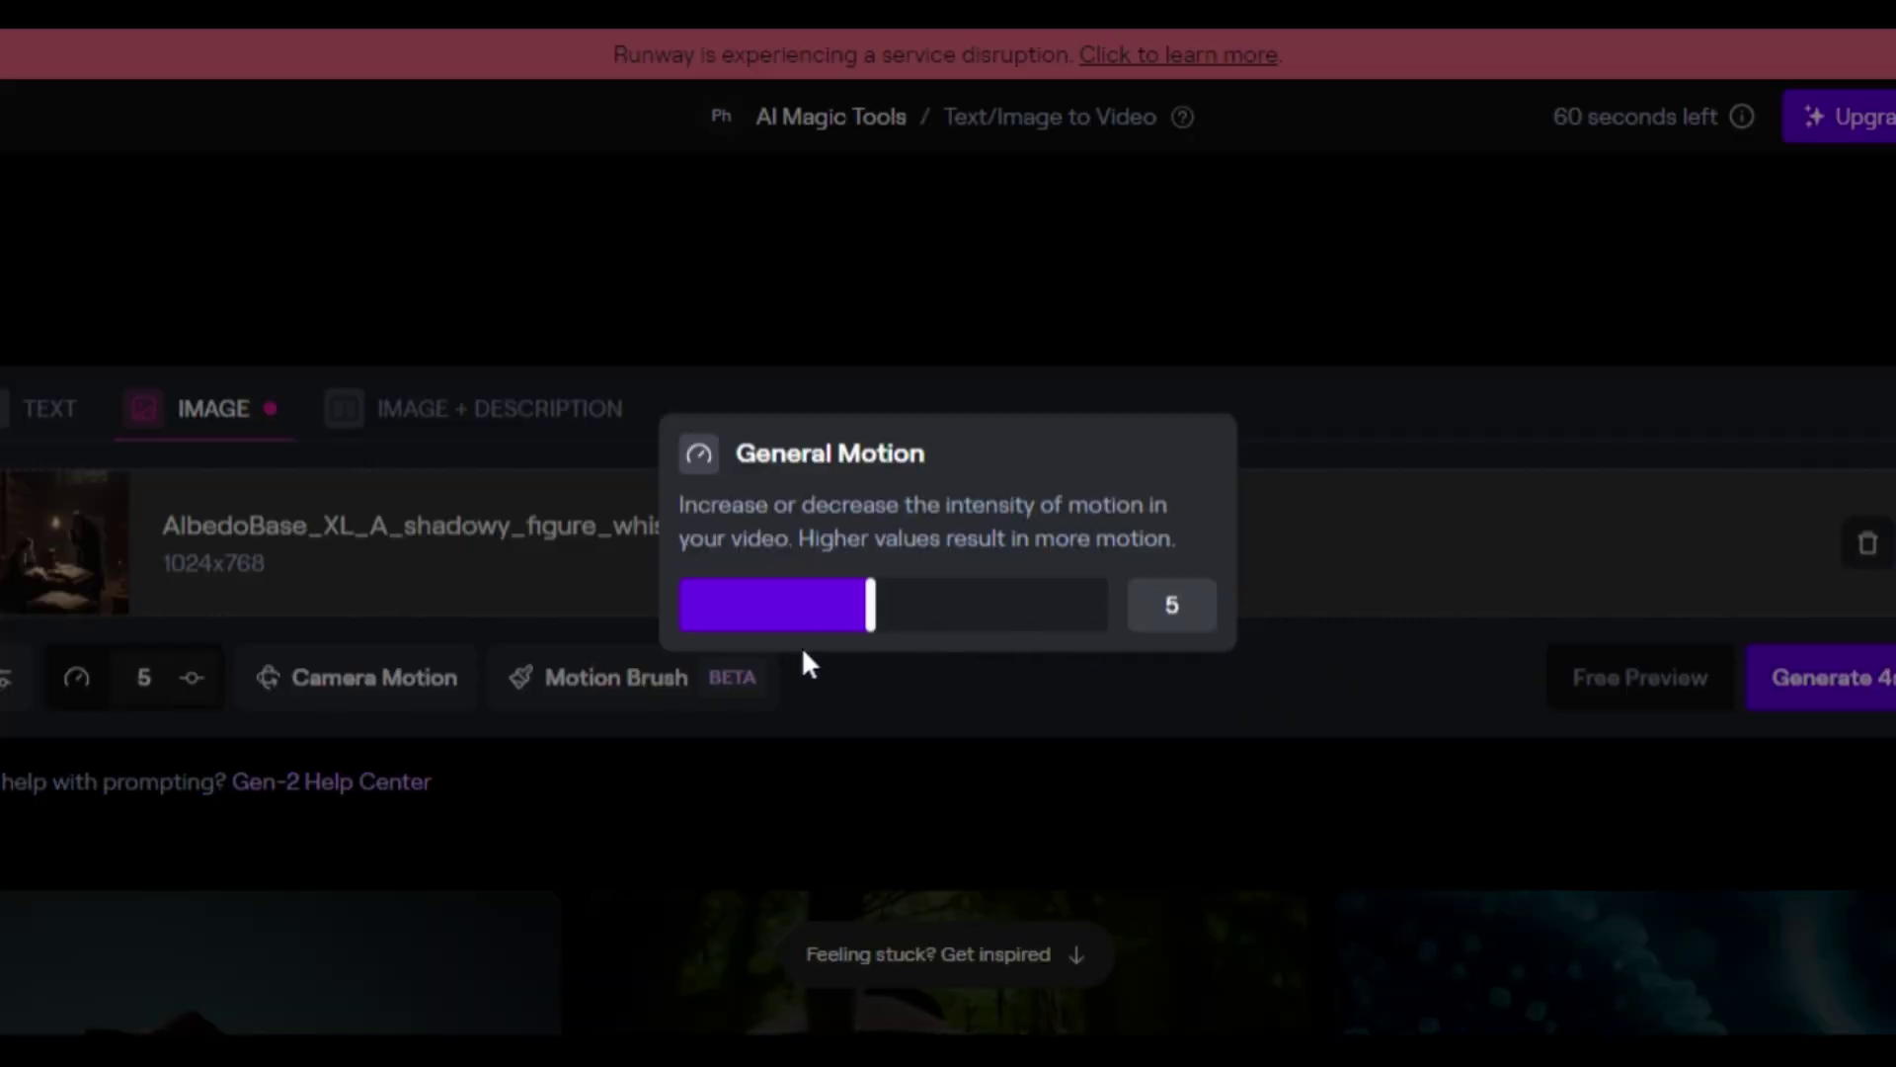
drag(889, 607, 1118, 605)
click(1327, 764)
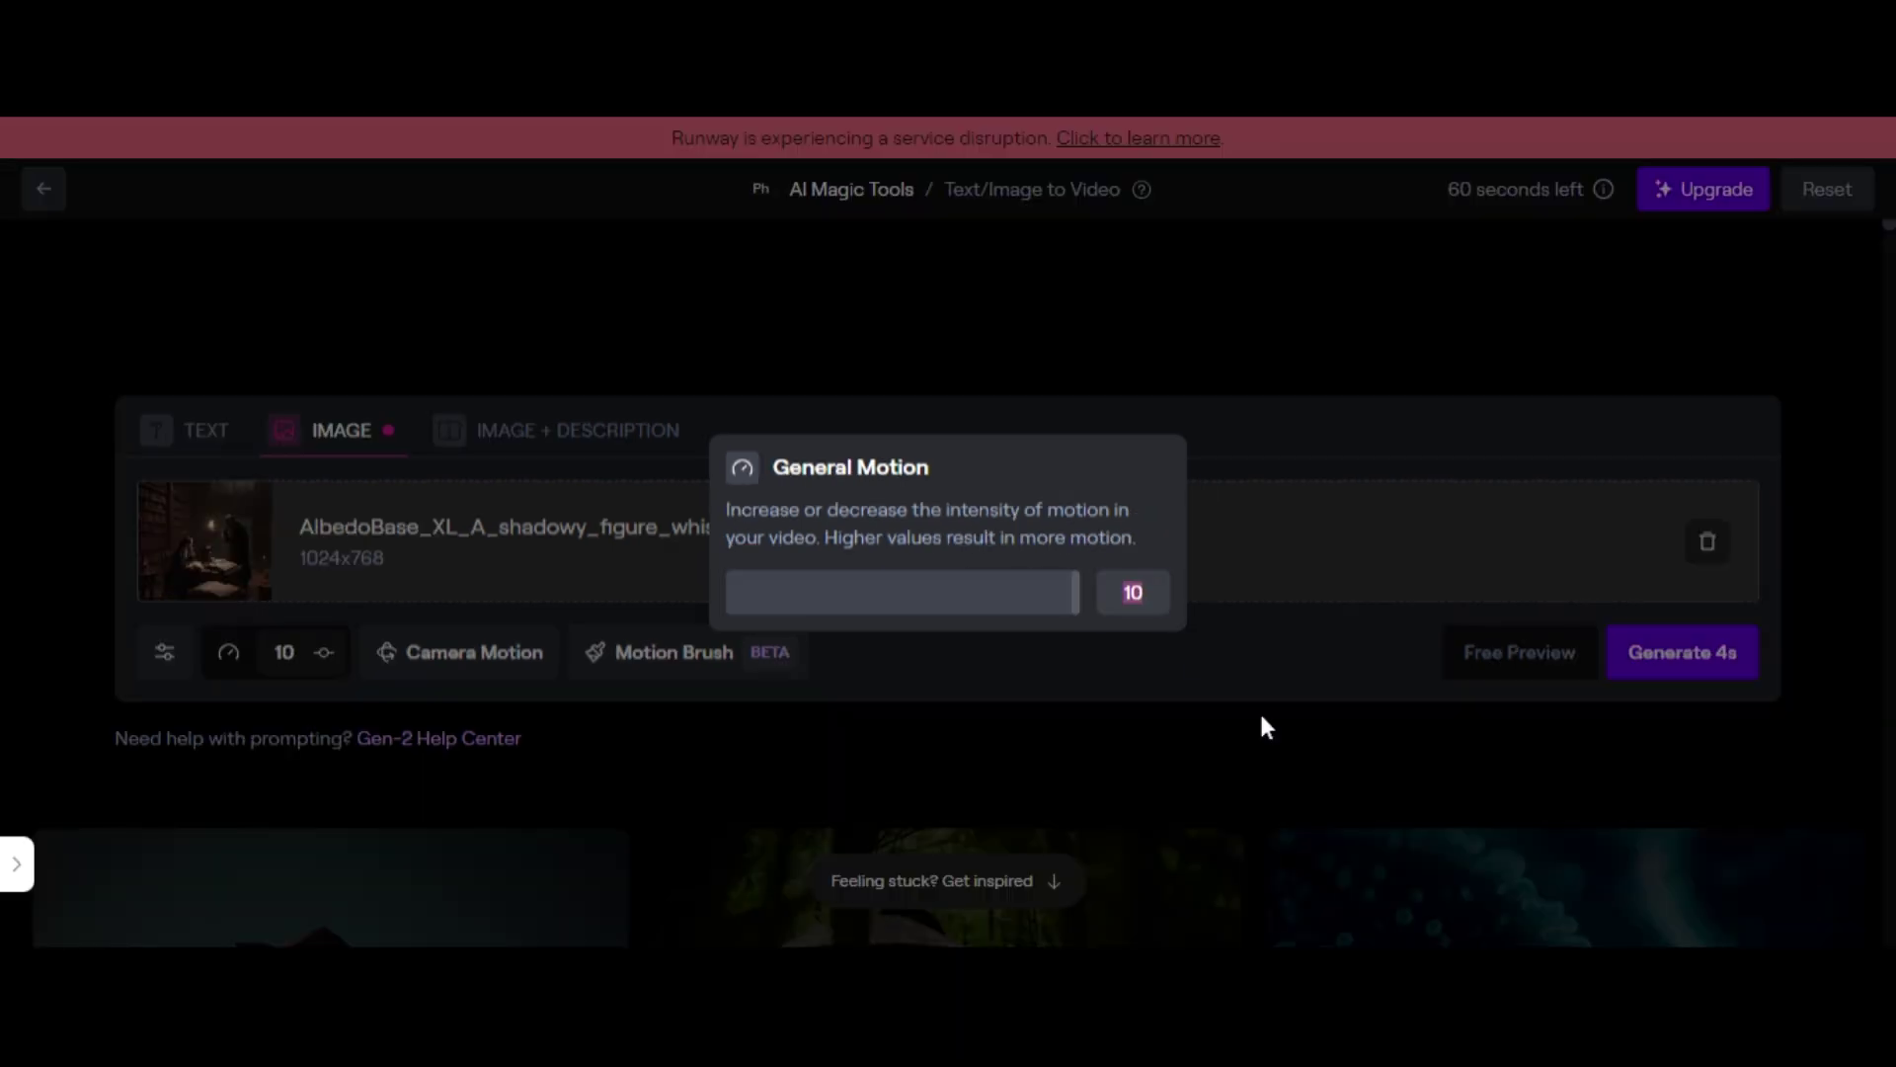
click(1793, 698)
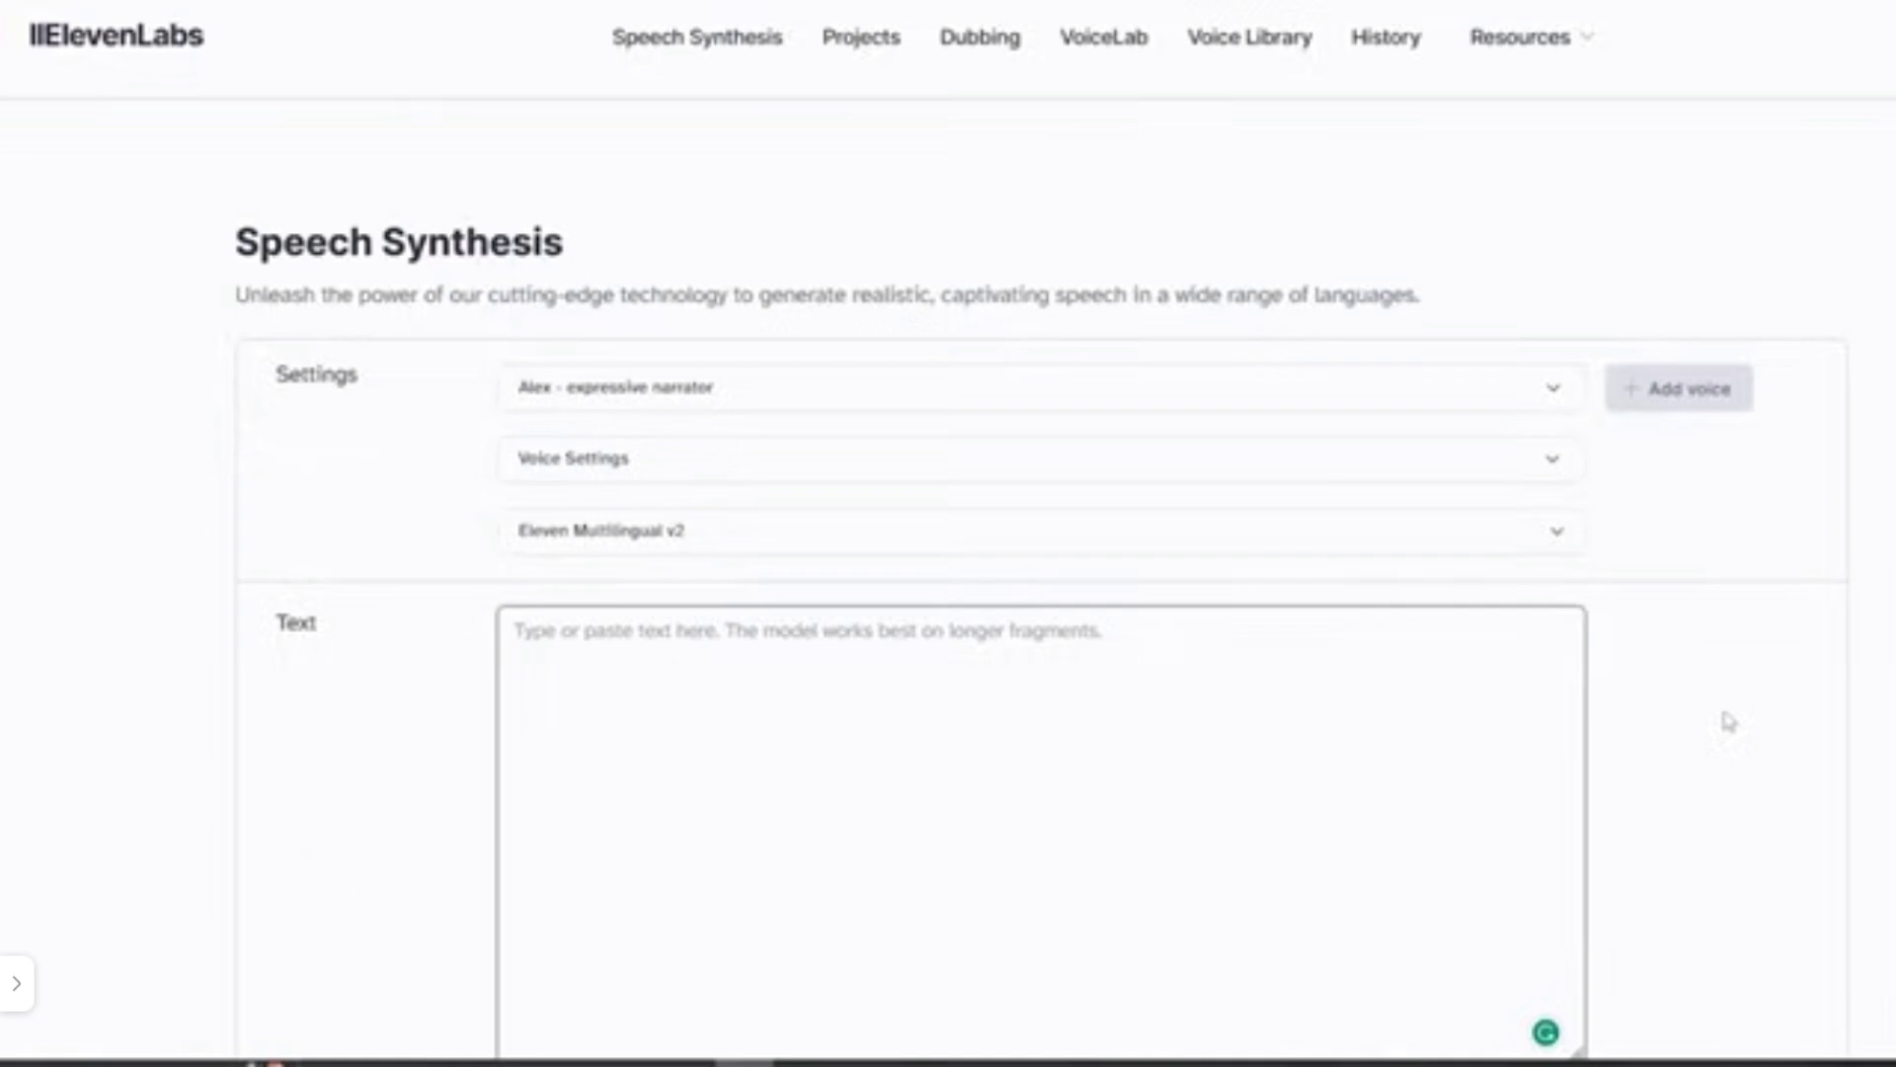
Step: Pick the Adam voice, paste the 535-character emotional-manipulation script, and generate speech
scroll(1723, 717, down, 1)
click(1550, 272)
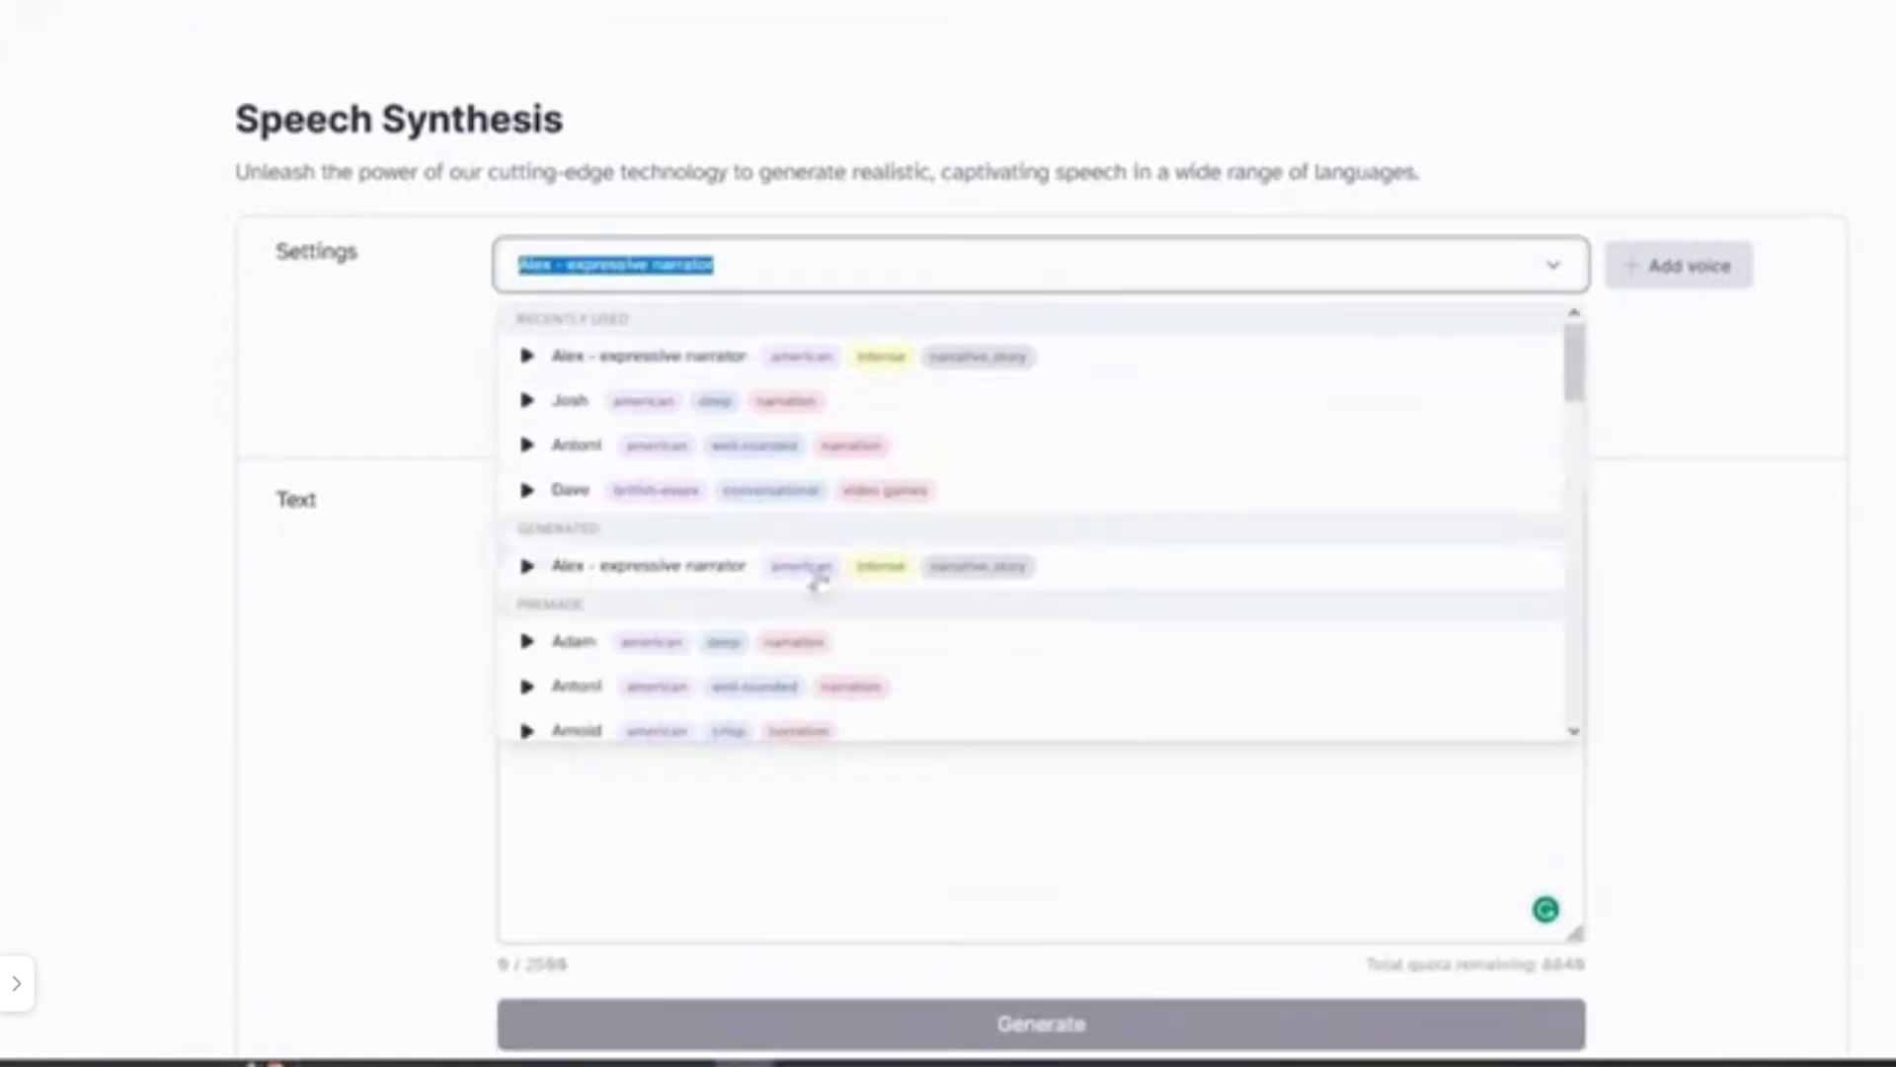
scroll(818, 581, down, 1)
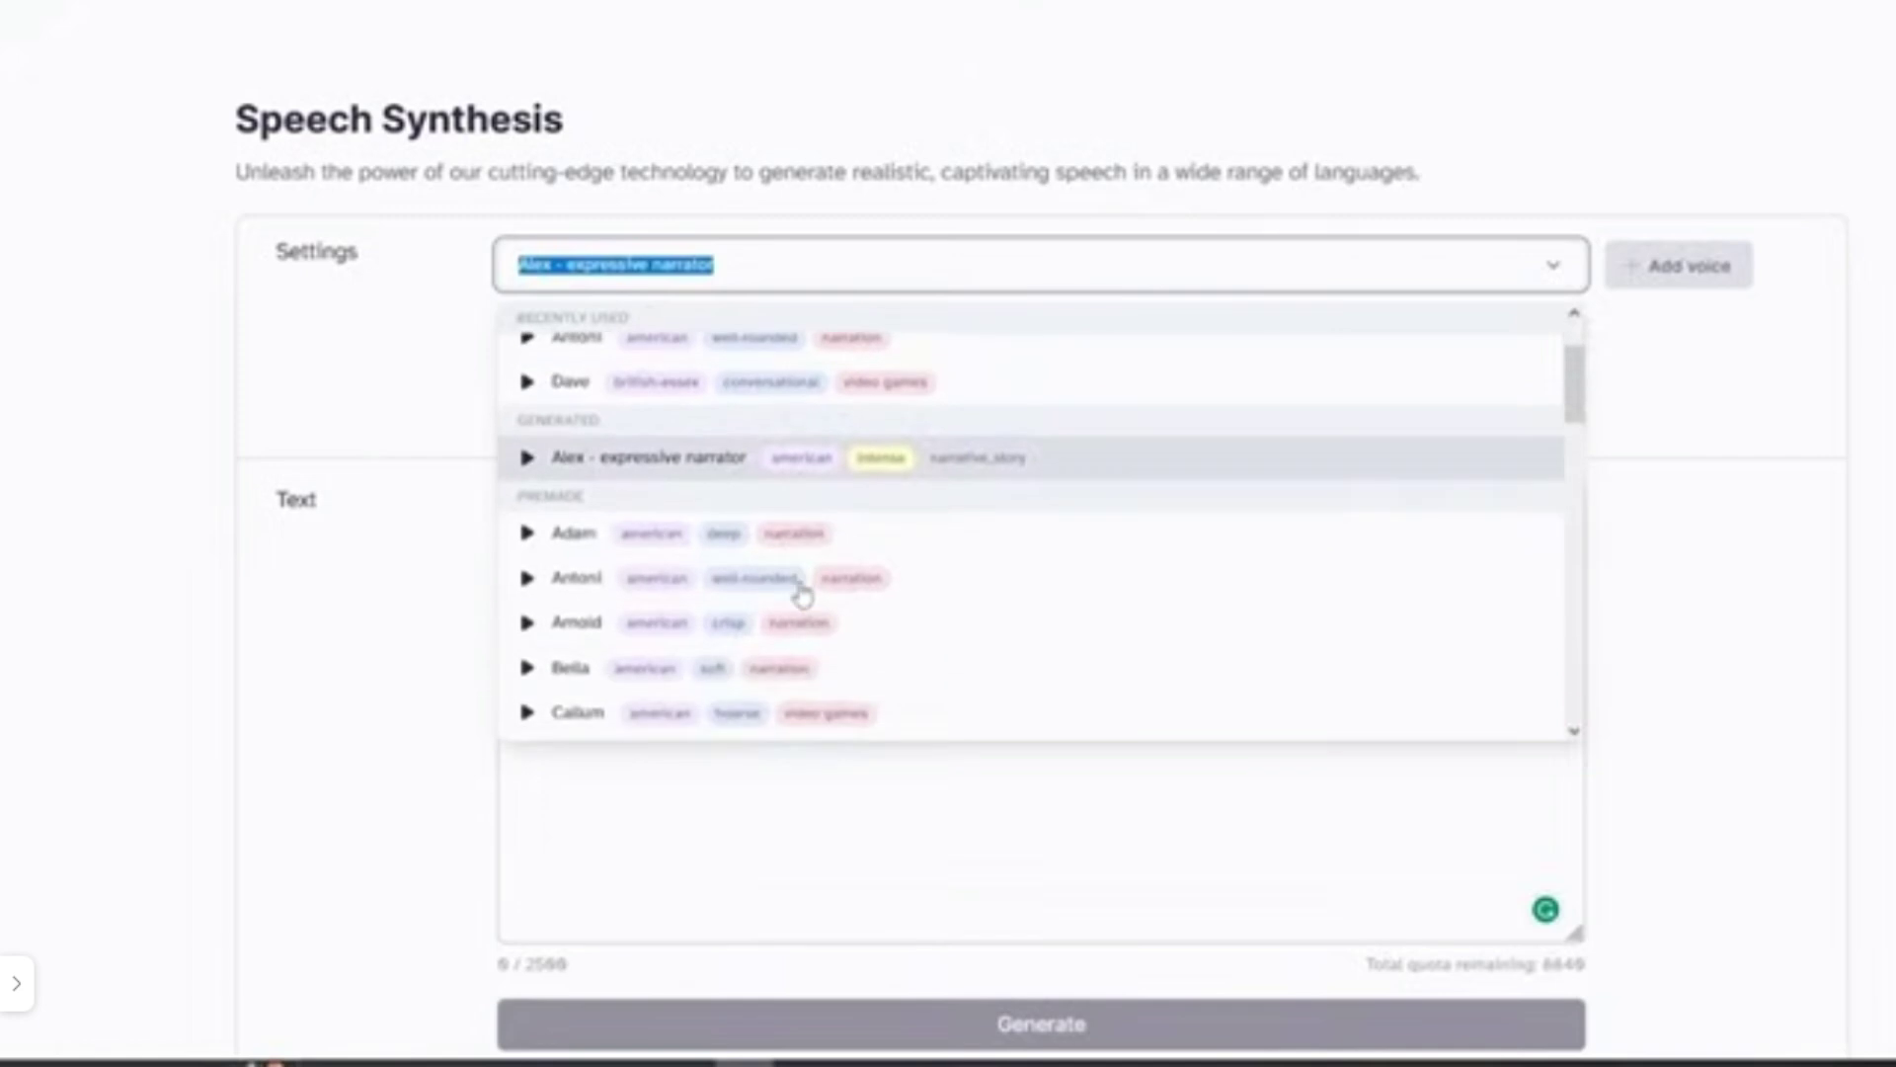
click(951, 541)
right_click(905, 622)
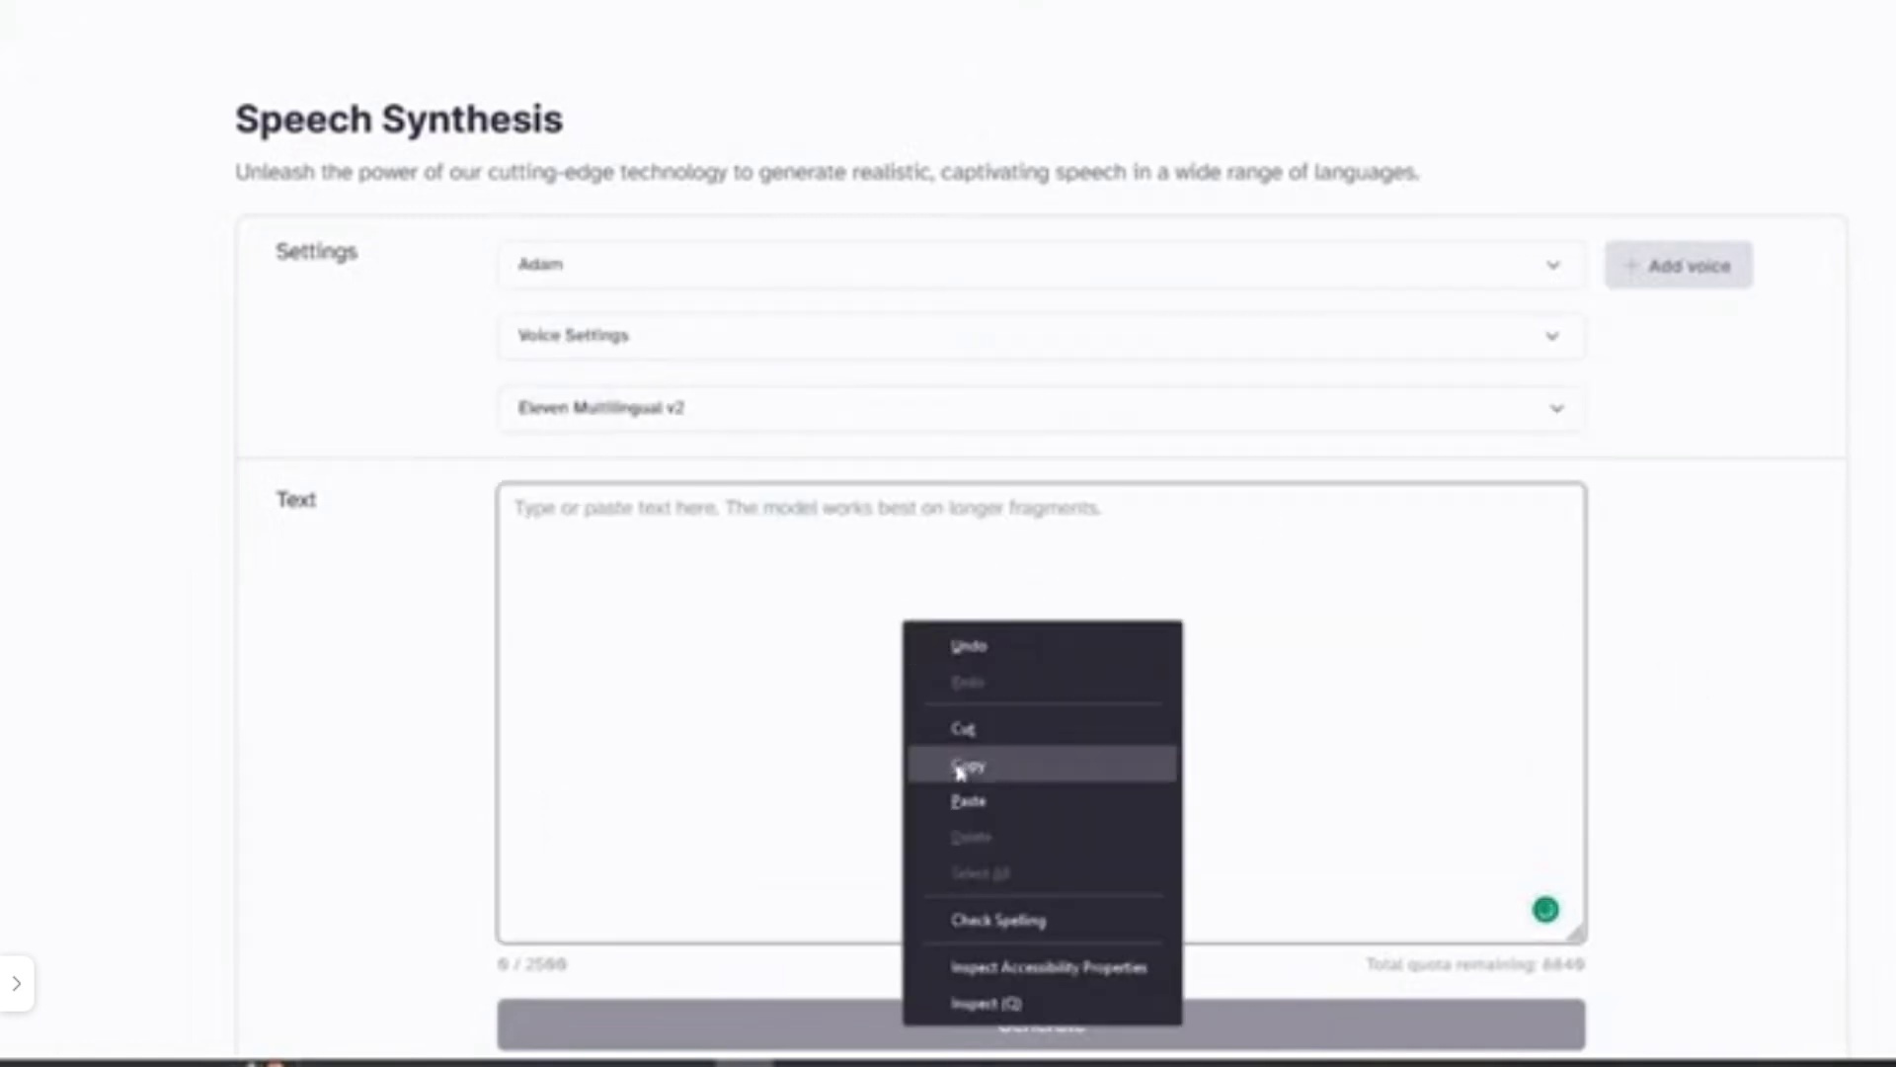
click(967, 801)
scroll(1143, 754, down, 2)
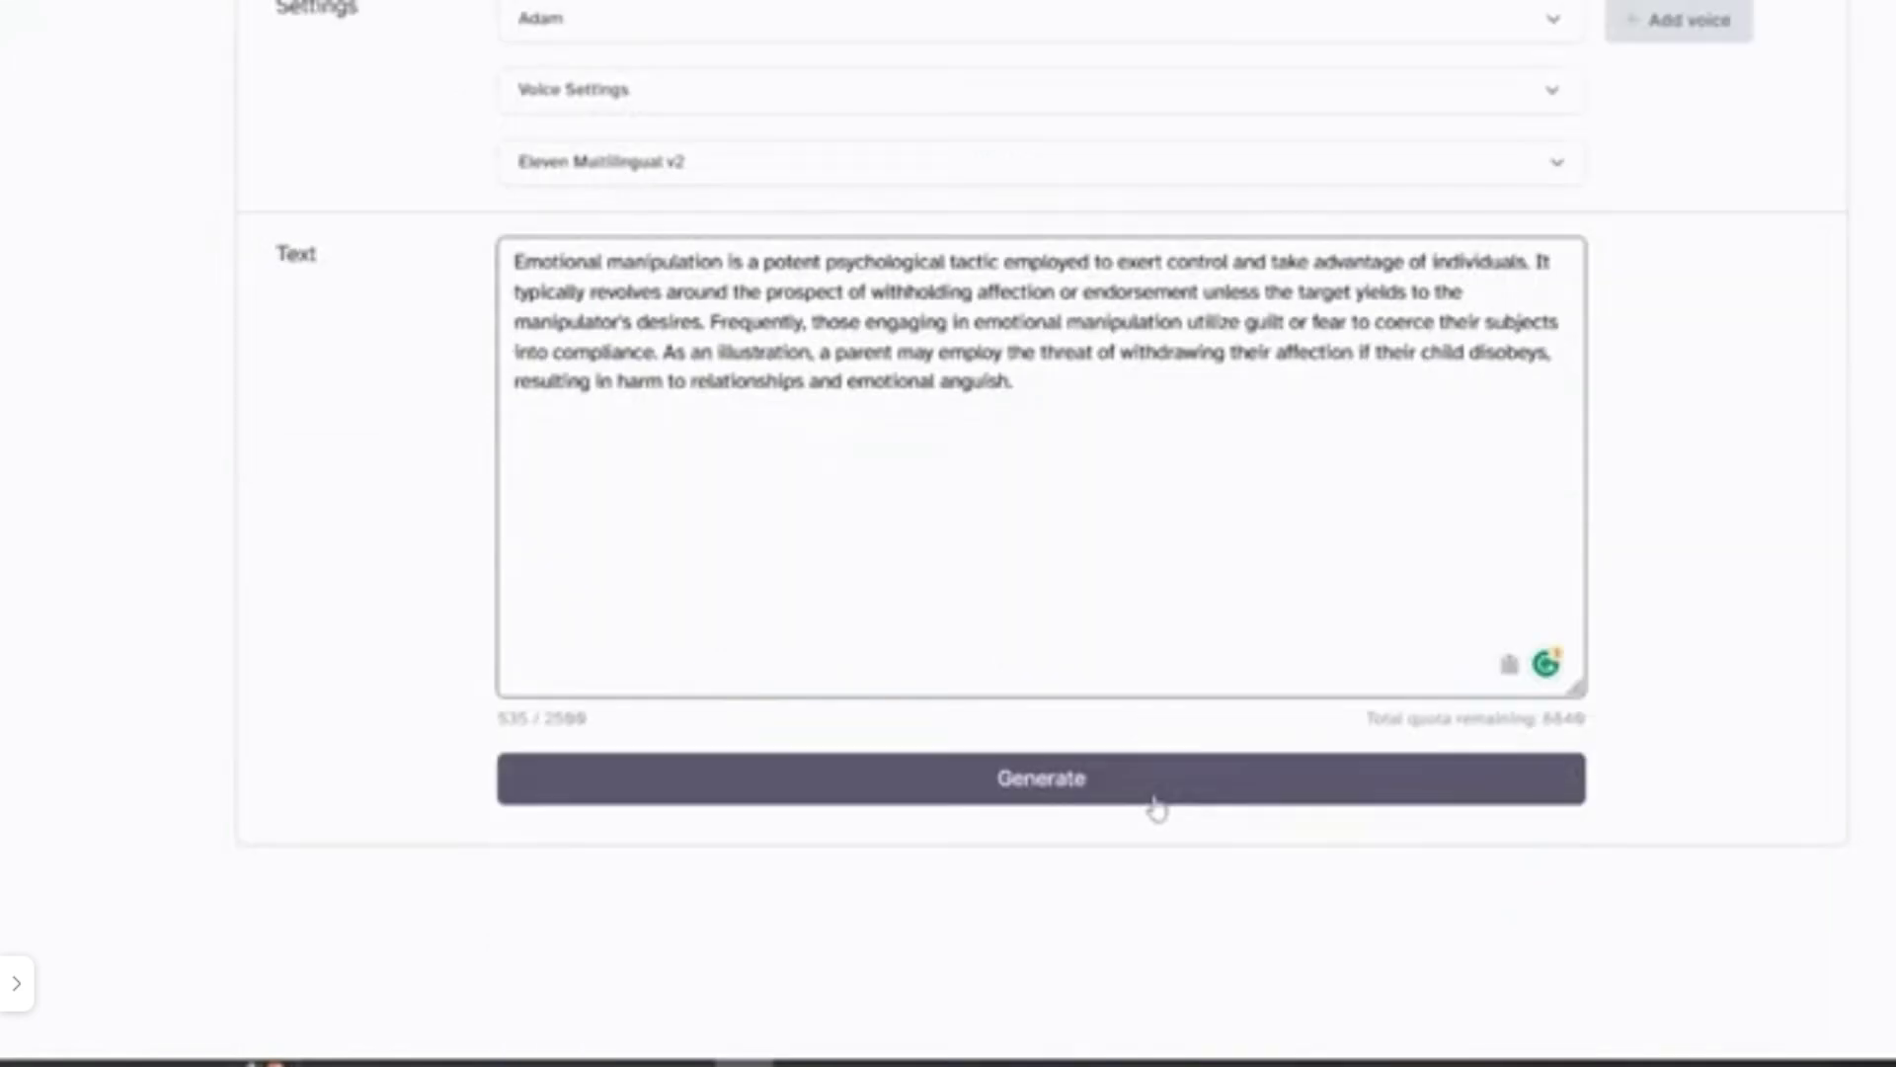
click(1153, 790)
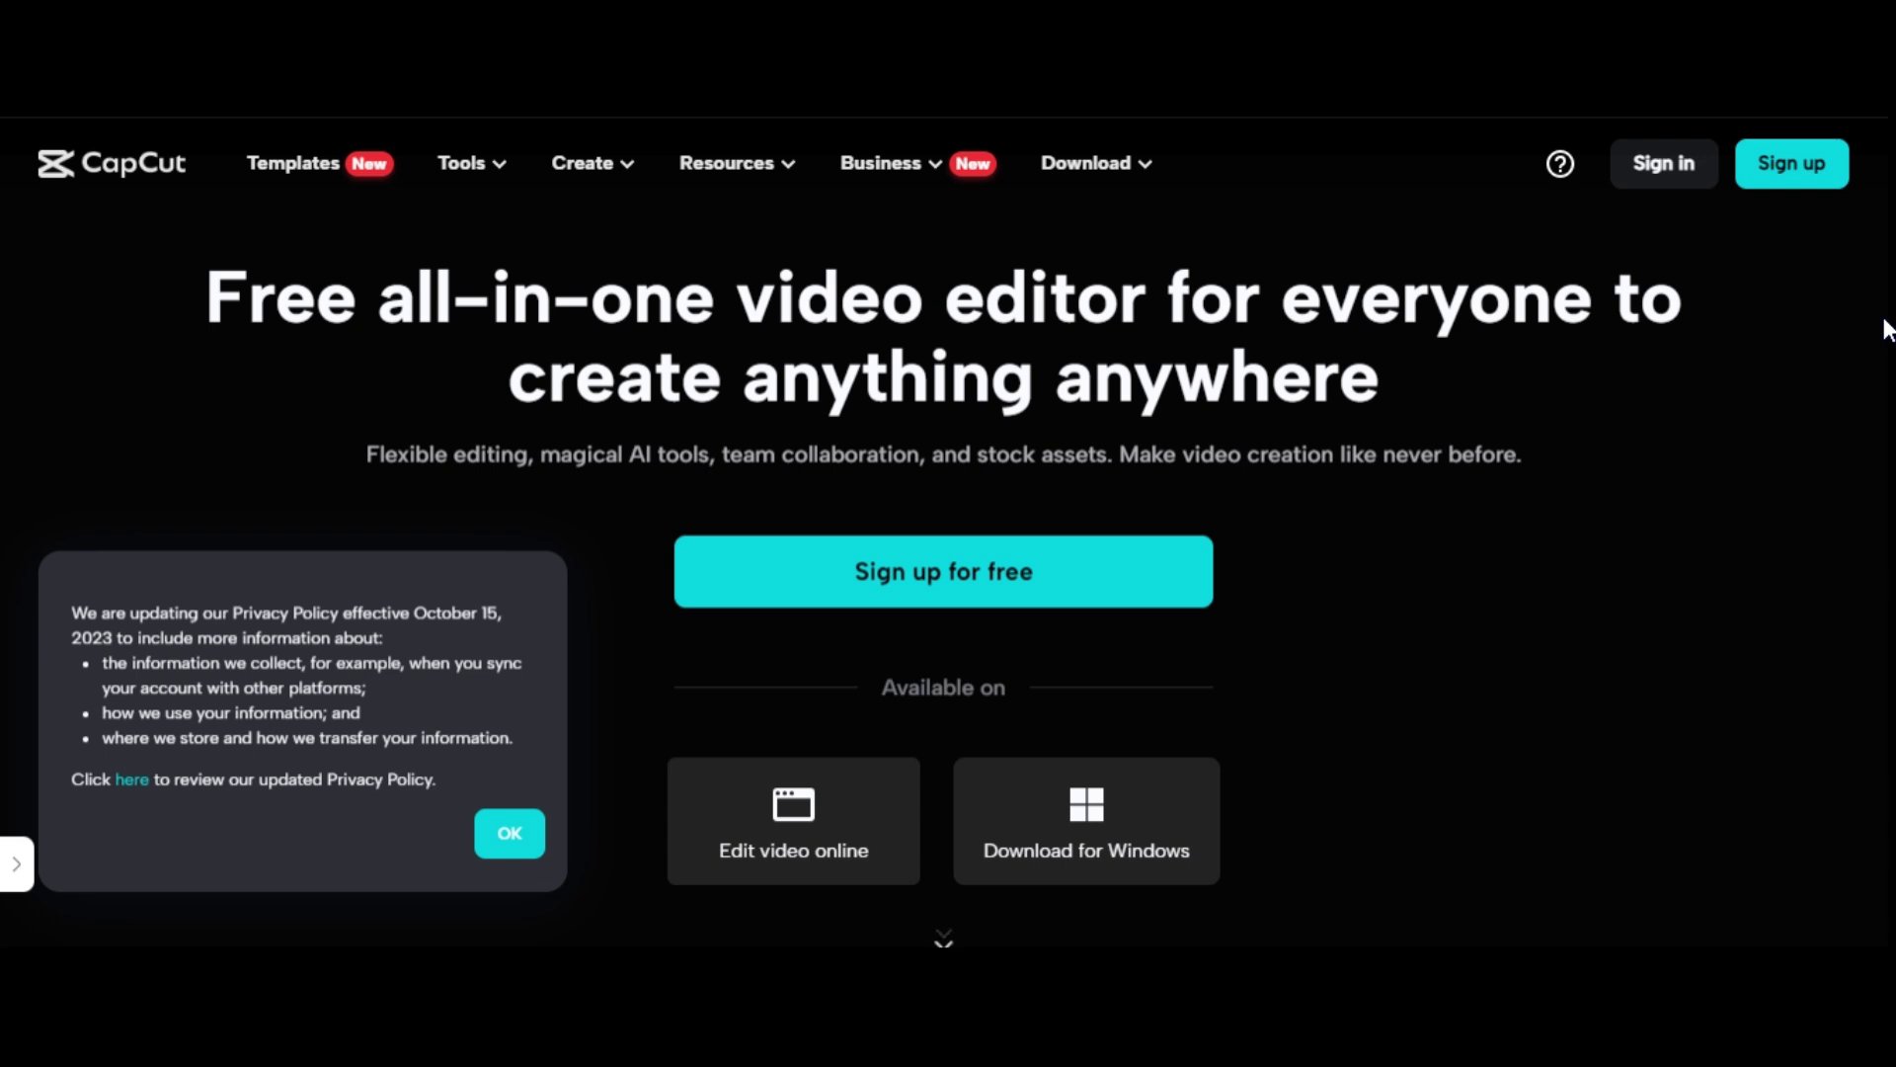
Step: Start a new empty CapCut project, 1221 (1), in the editor
scroll(619, 834, down, 4)
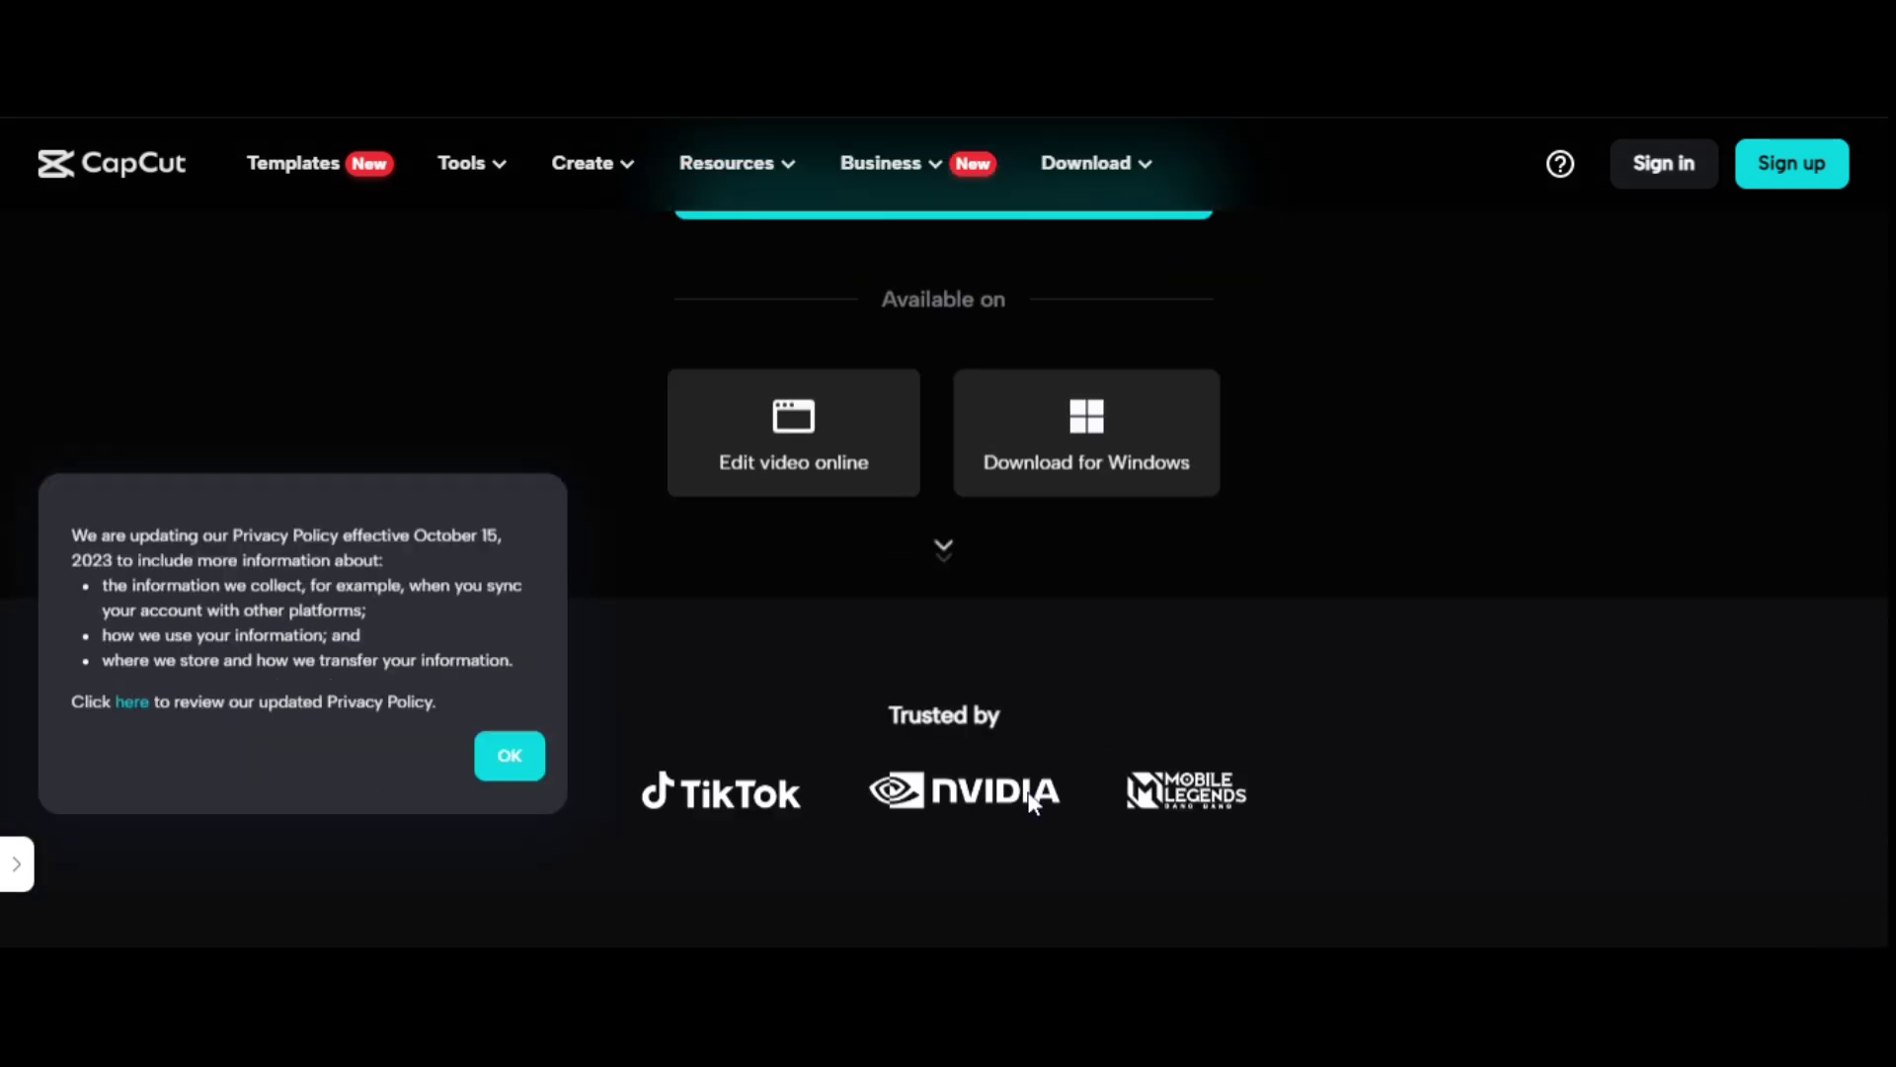
scroll(944, 637, up, 5)
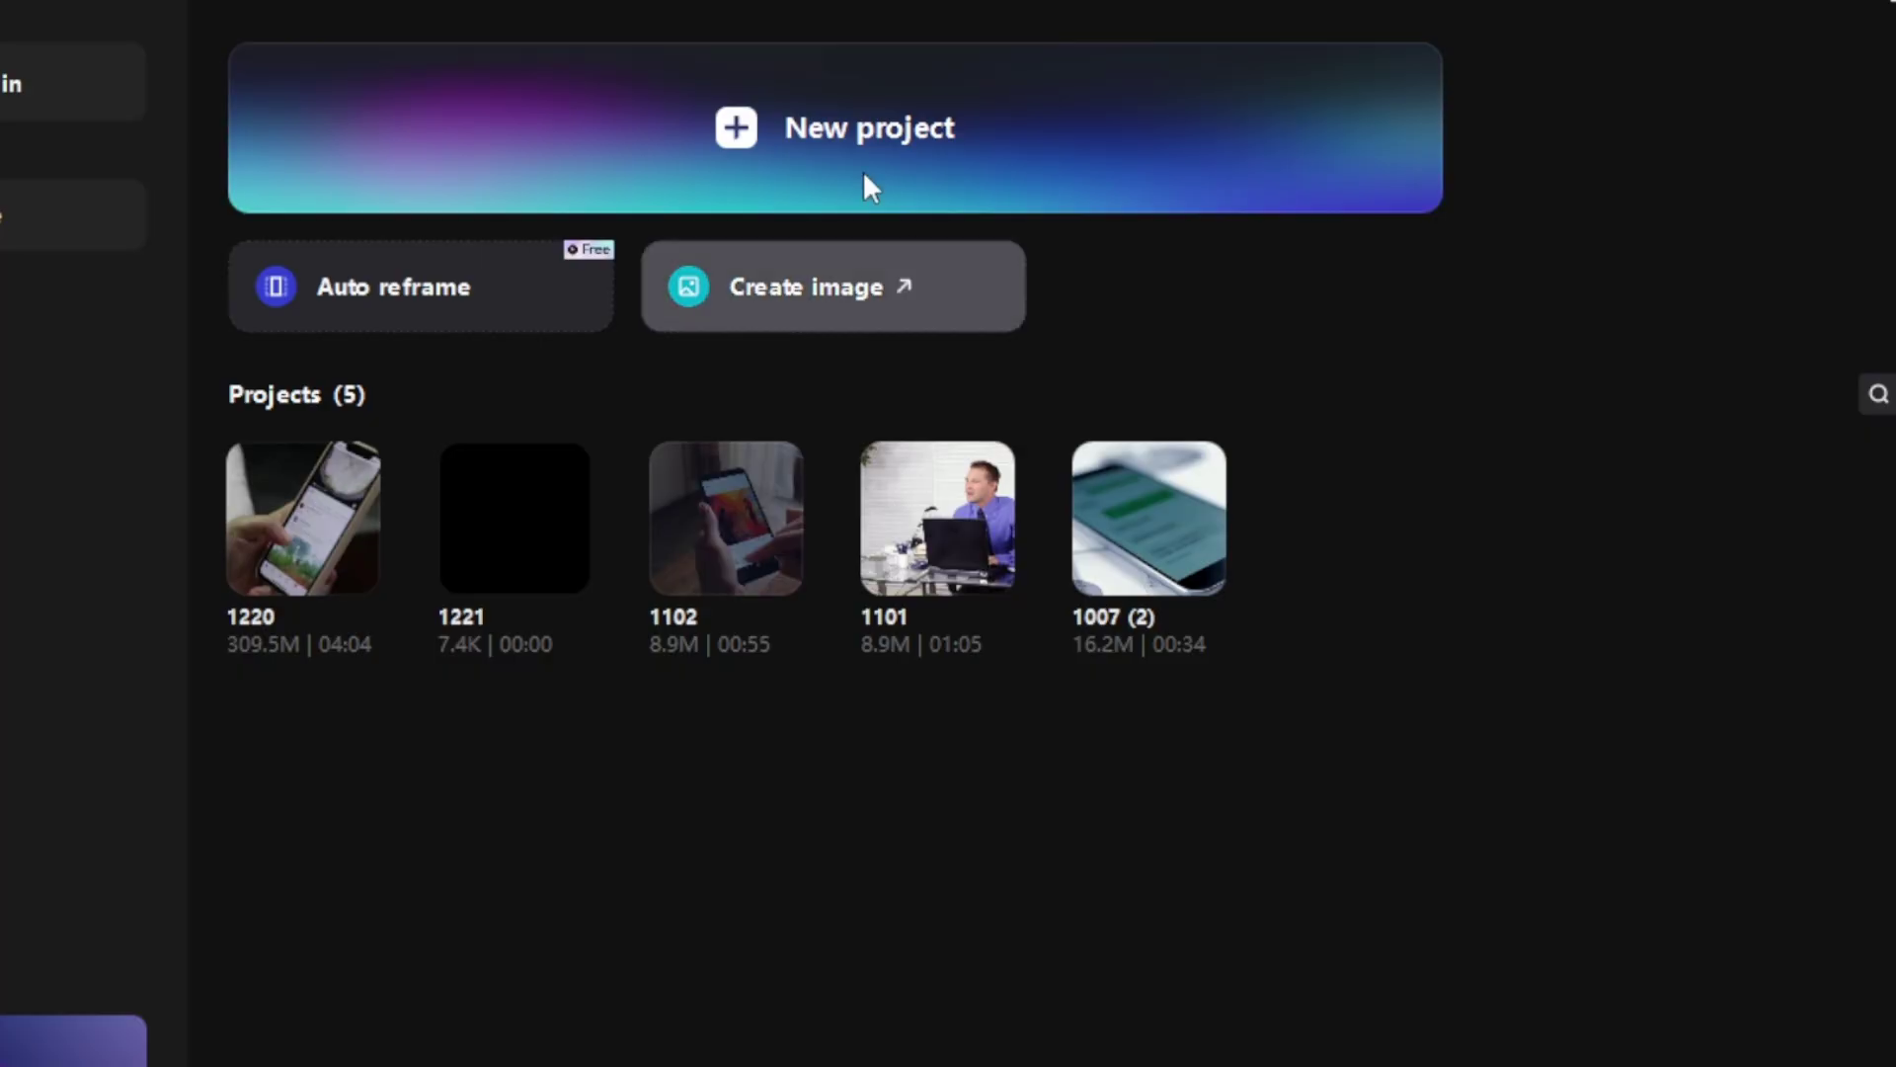
click(896, 110)
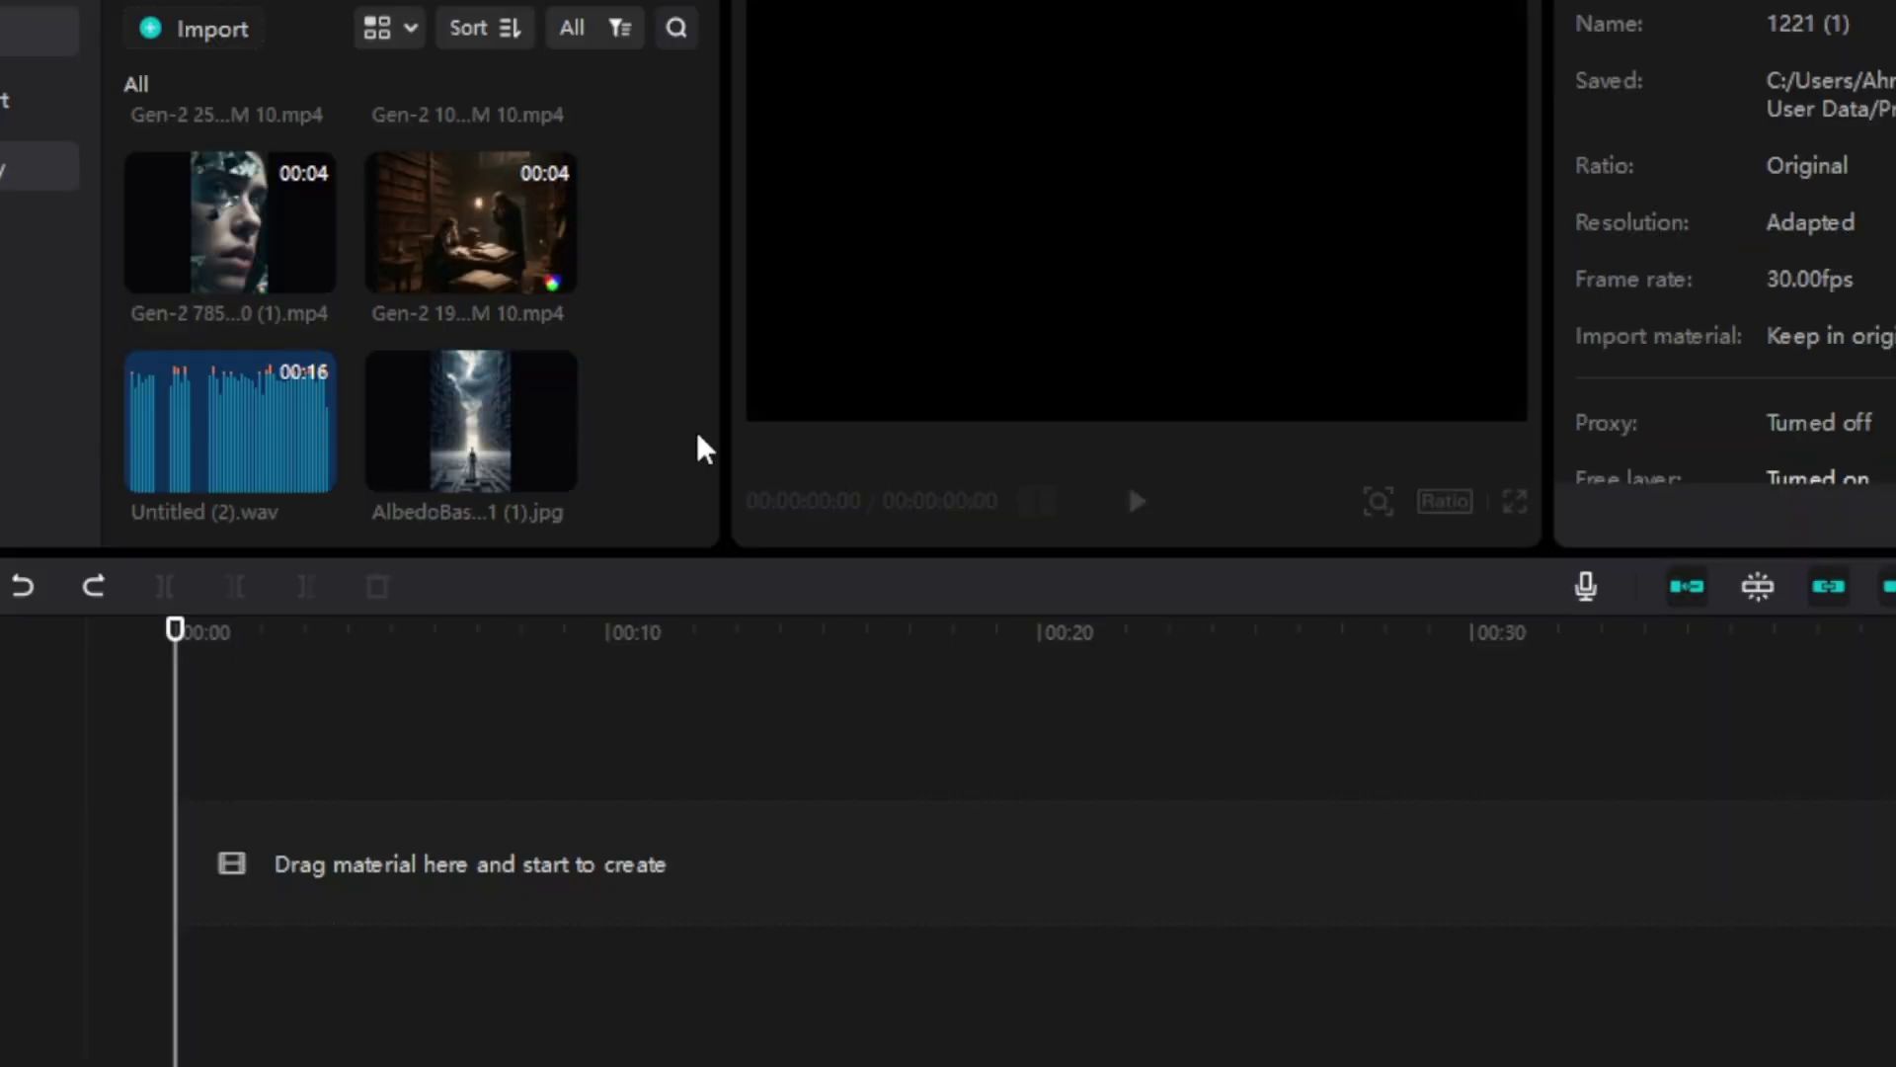
Step: Add the Untitled (2).wav voiceover, then split and trim it to about 12 seconds
click(309, 470)
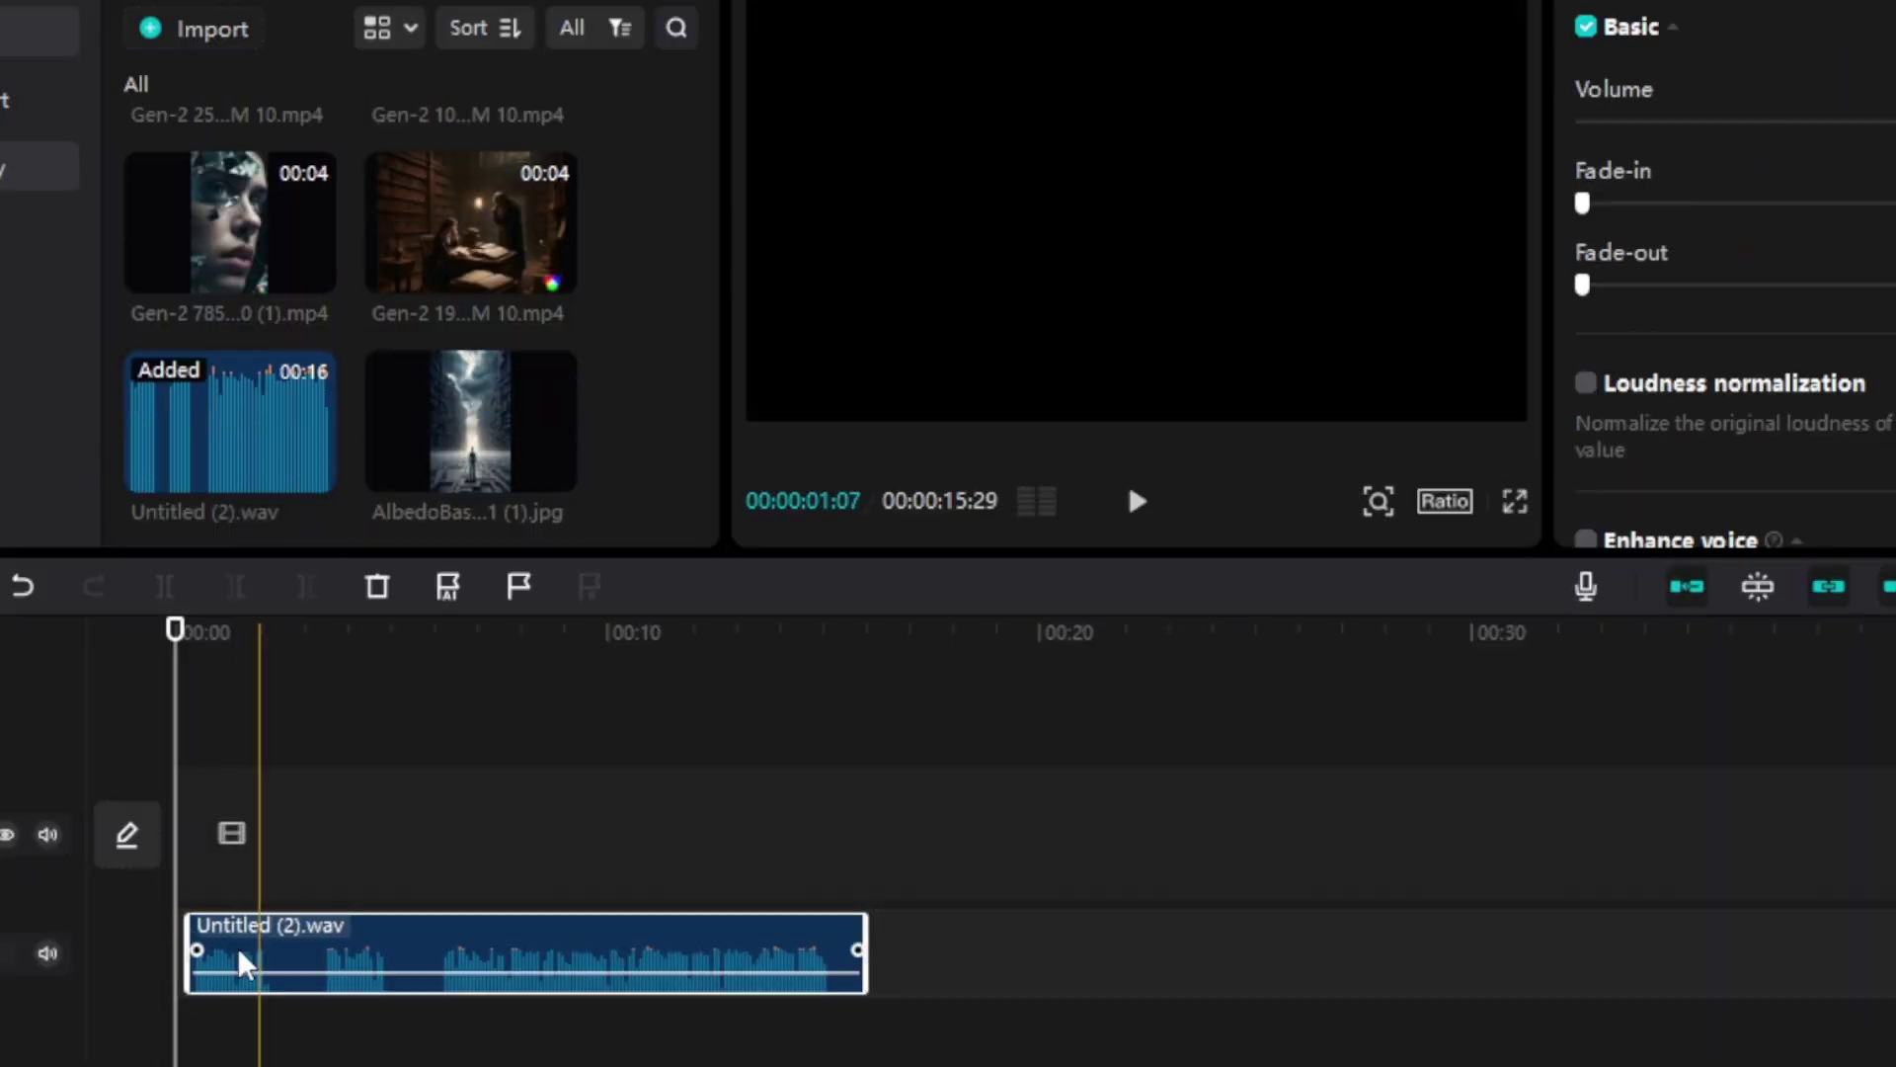
click(255, 953)
click(164, 585)
drag(262, 953, 322, 928)
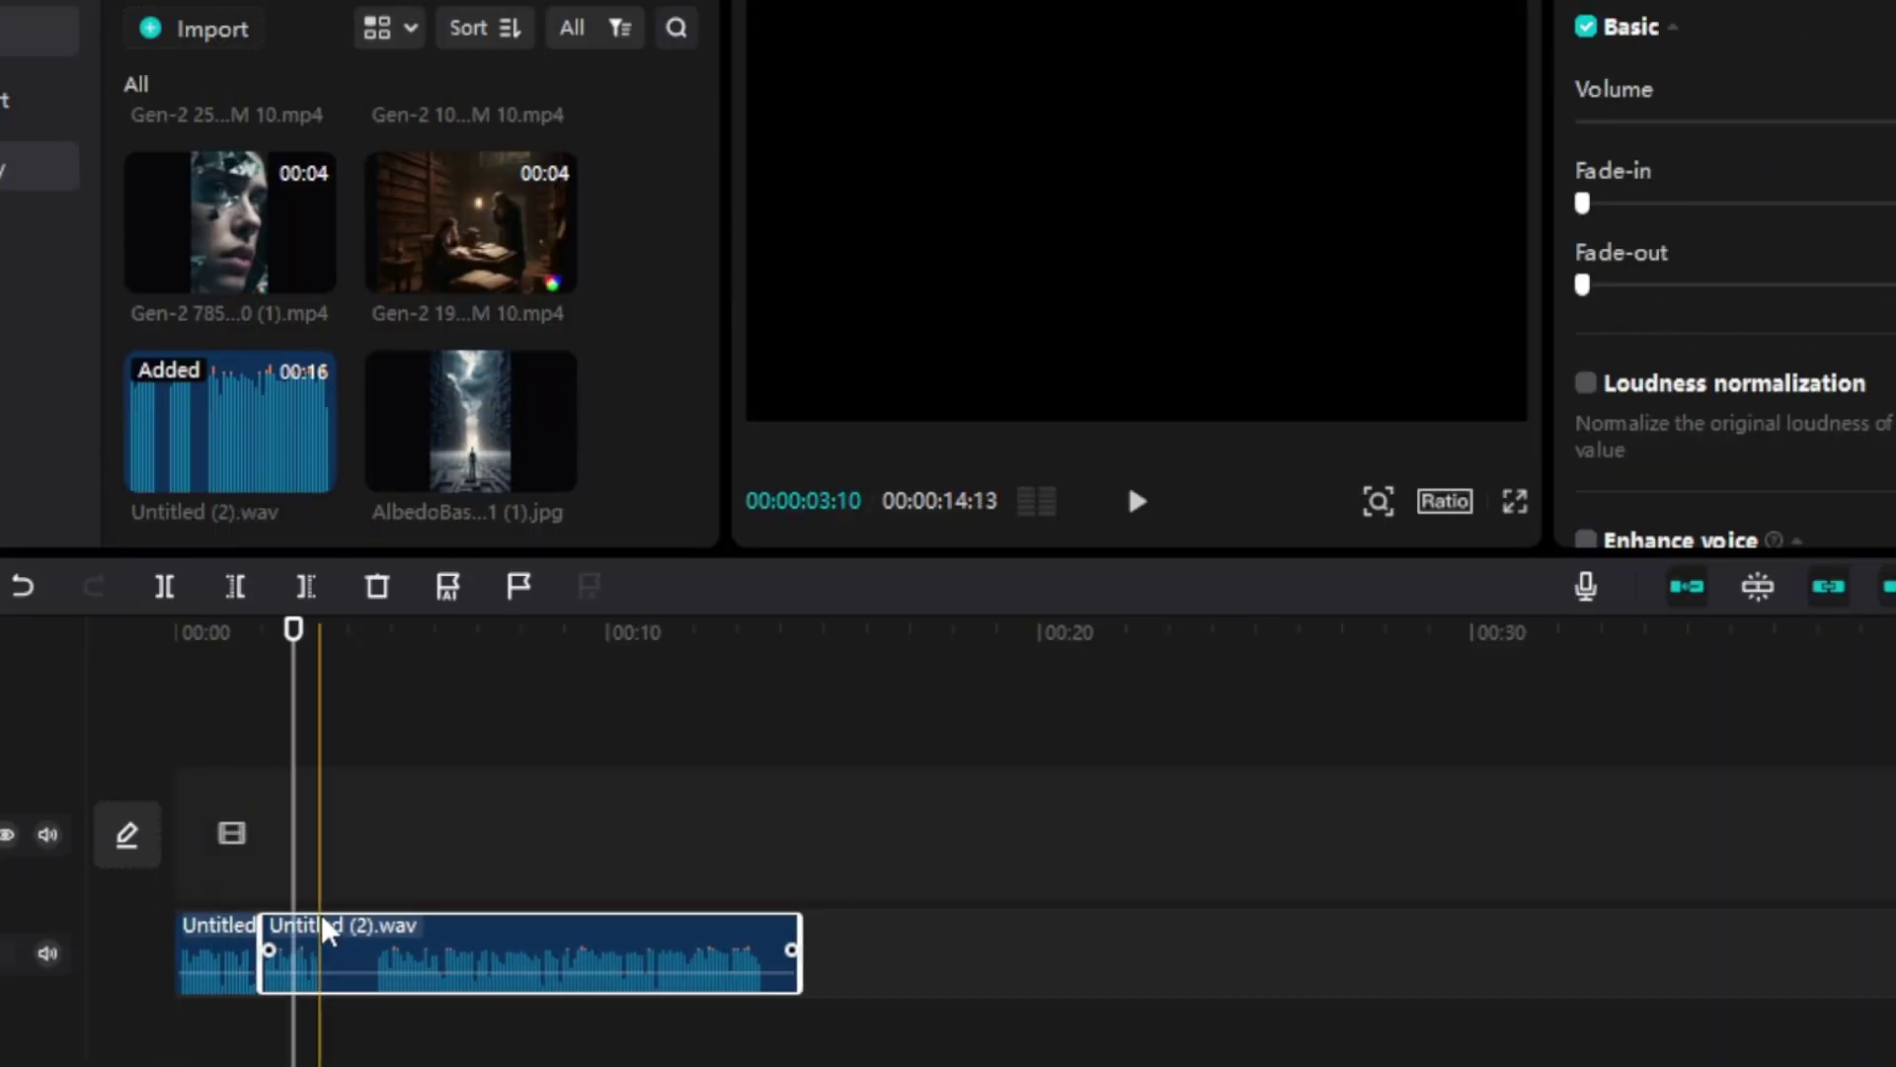
key(ctrl+b)
drag(795, 951, 707, 952)
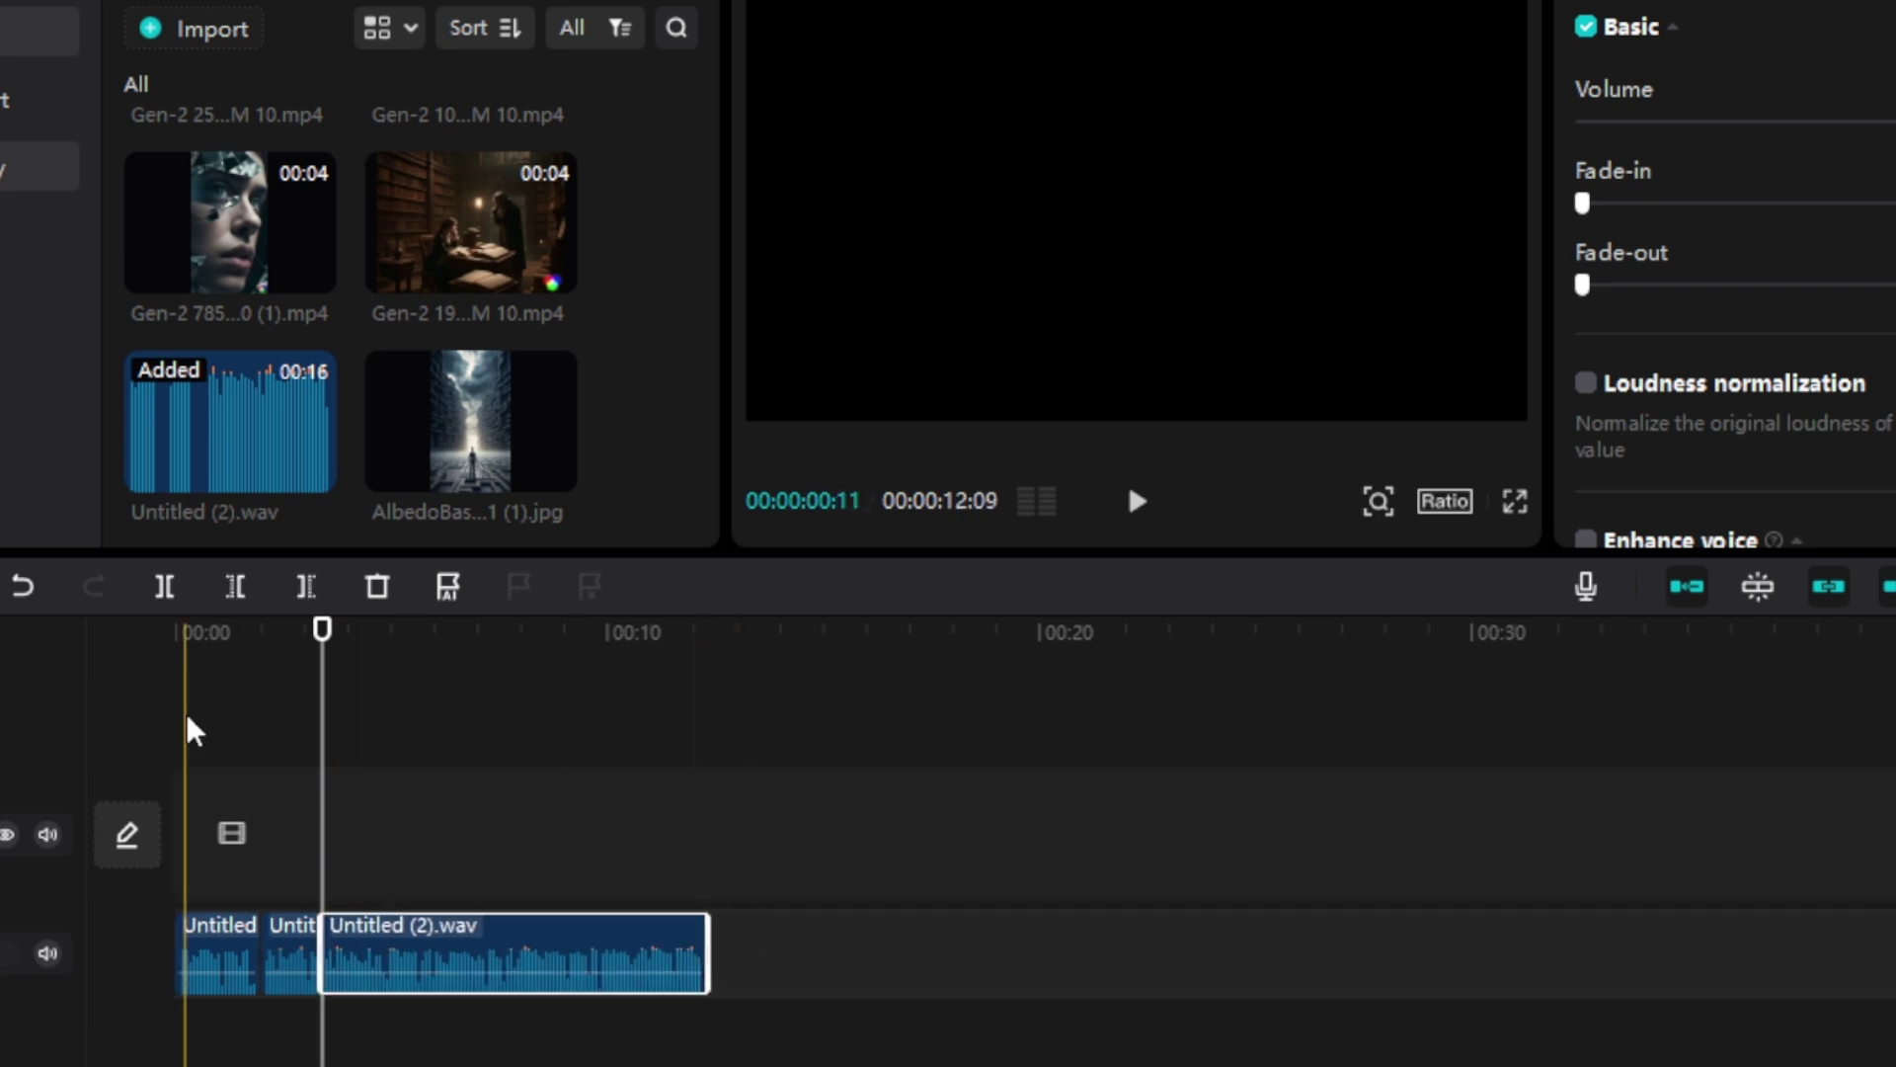
click(191, 728)
Step: Set the canvas ratio to 9:16 and fill the video track with the Gen-2 clips
click(1445, 500)
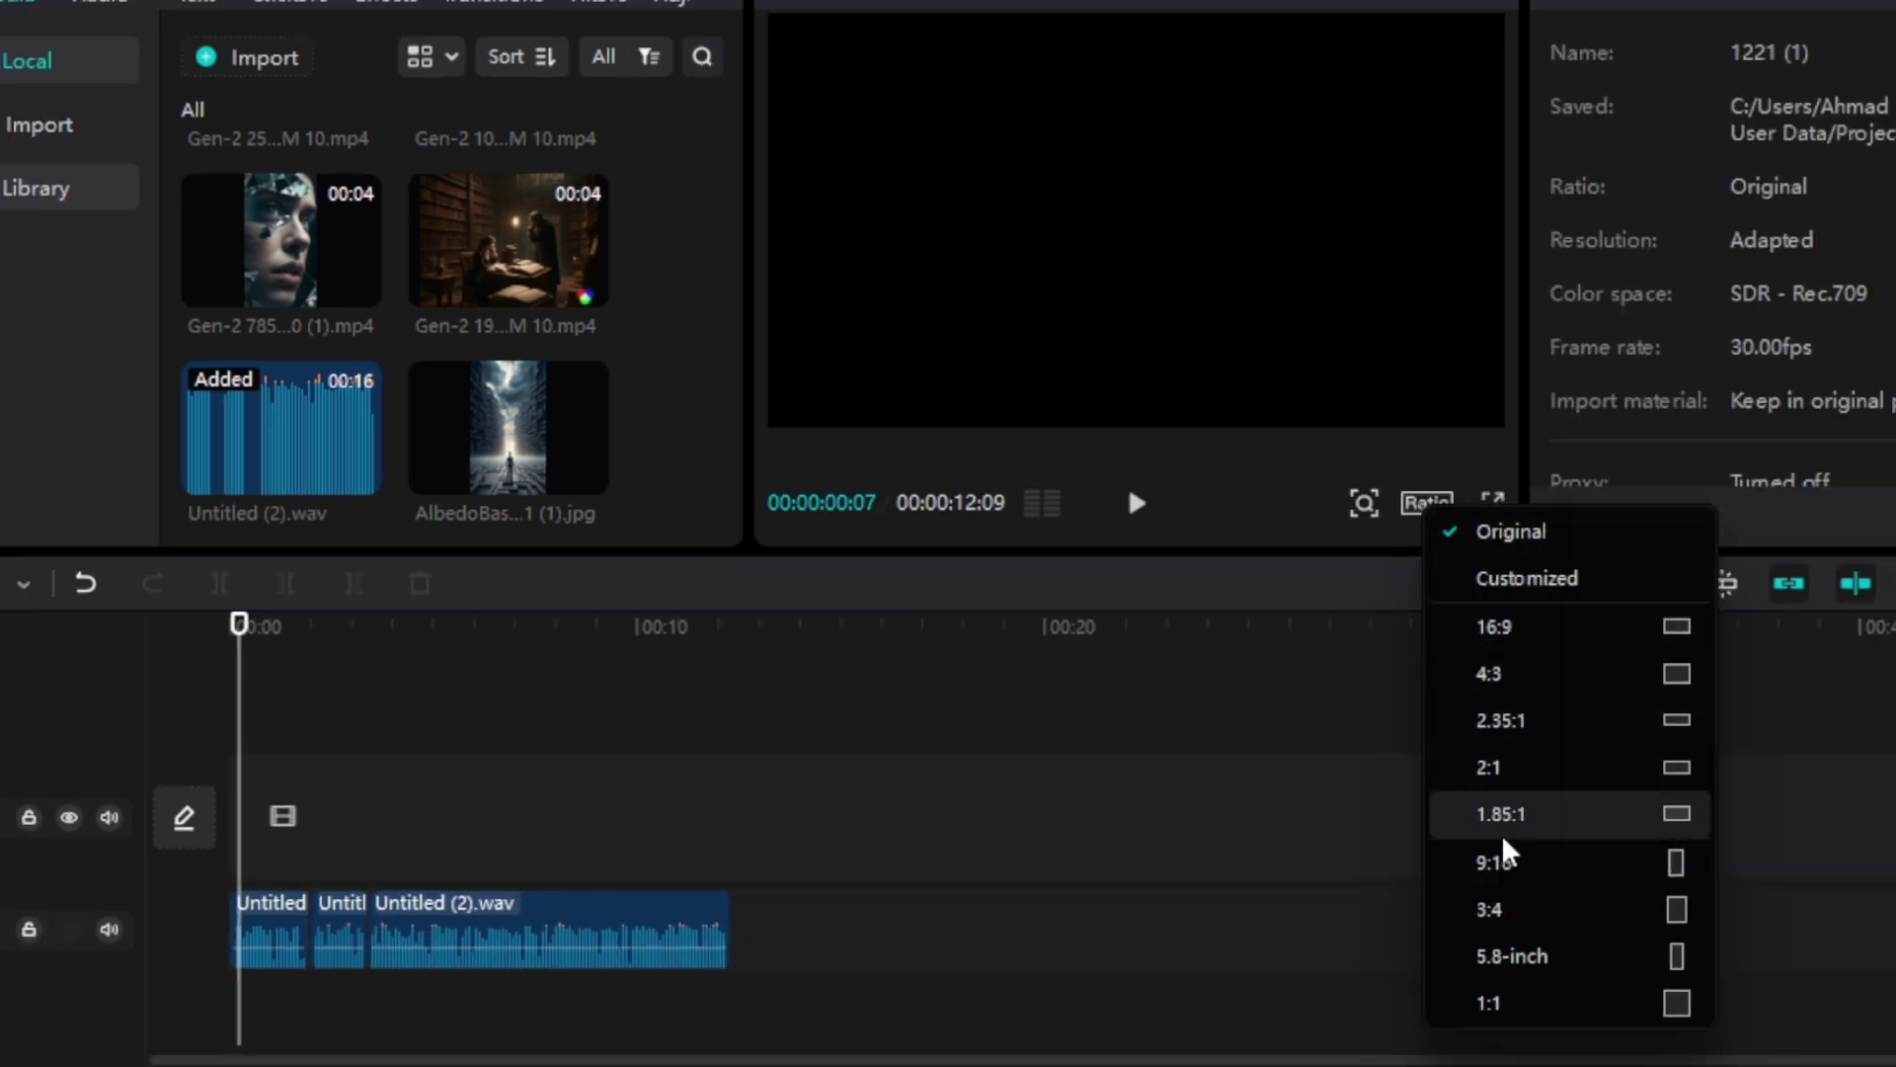
click(1503, 863)
scroll(743, 254, up, 2)
click(598, 448)
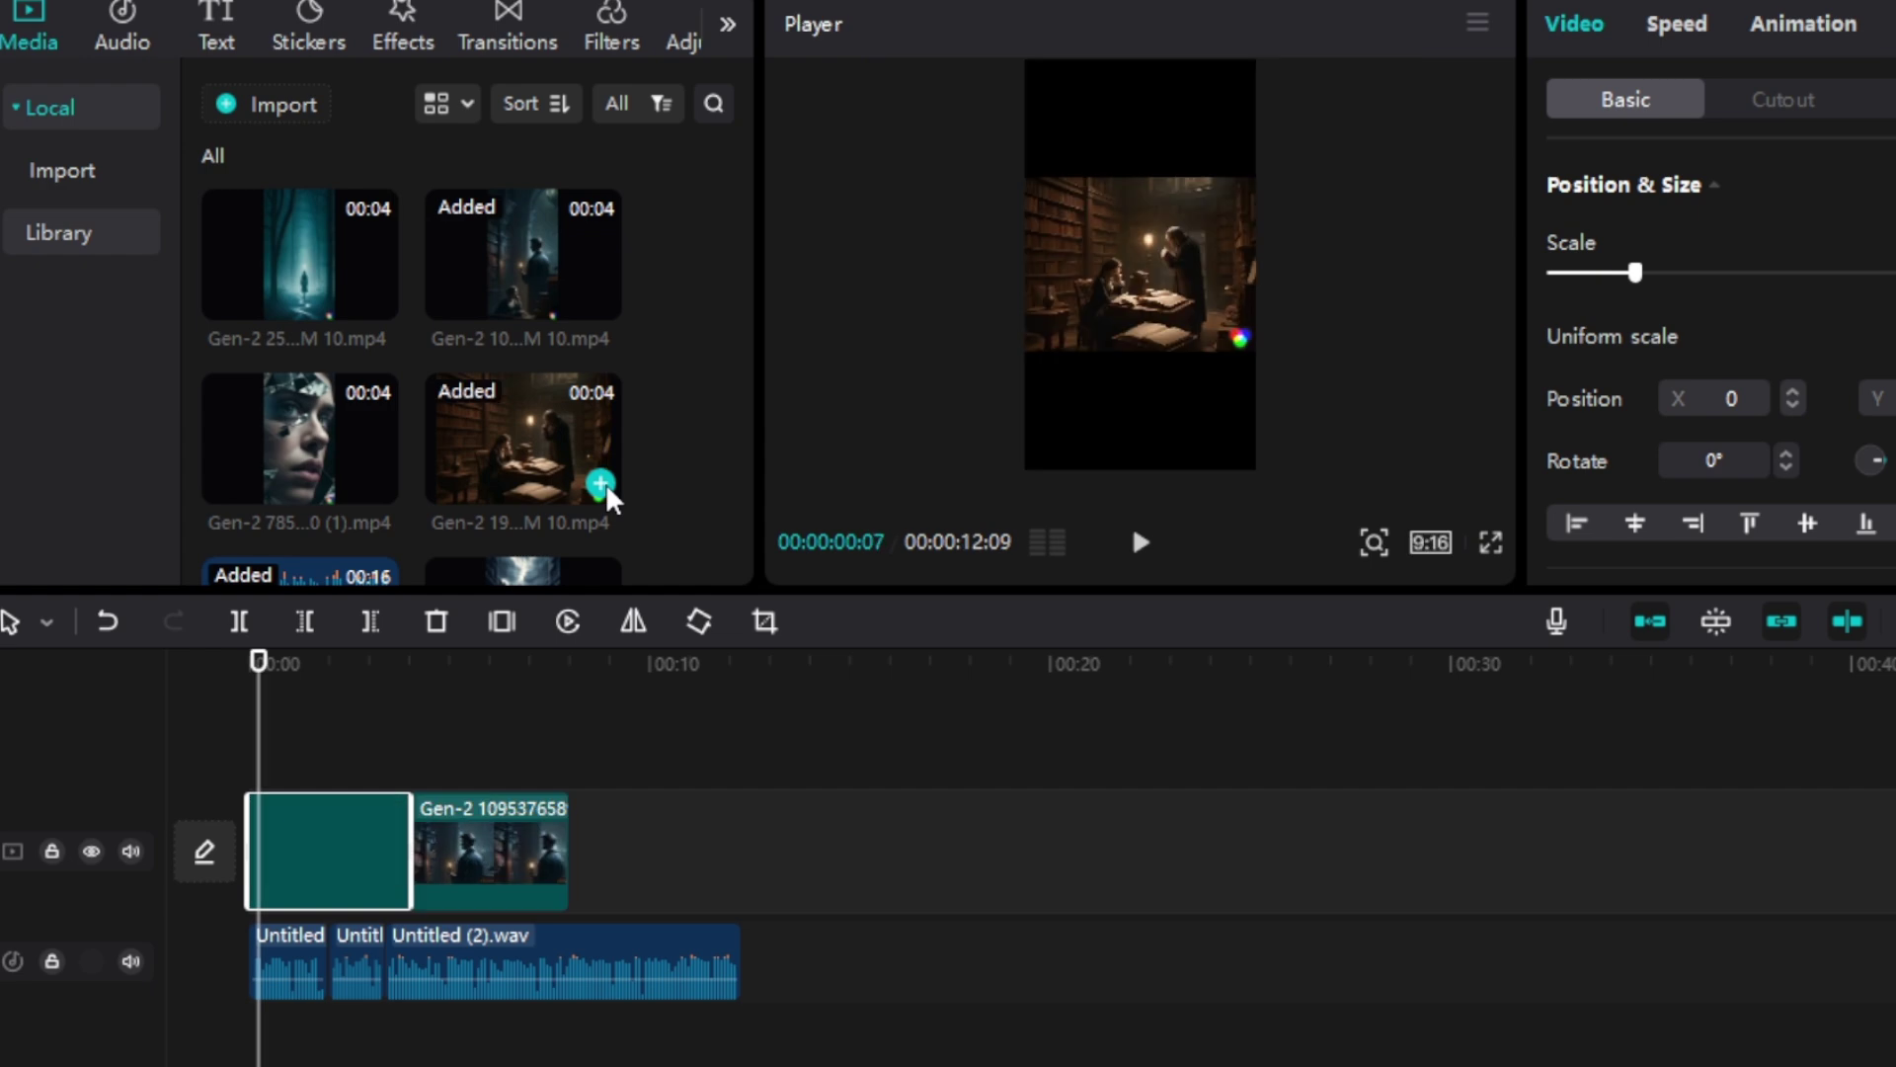
click(599, 448)
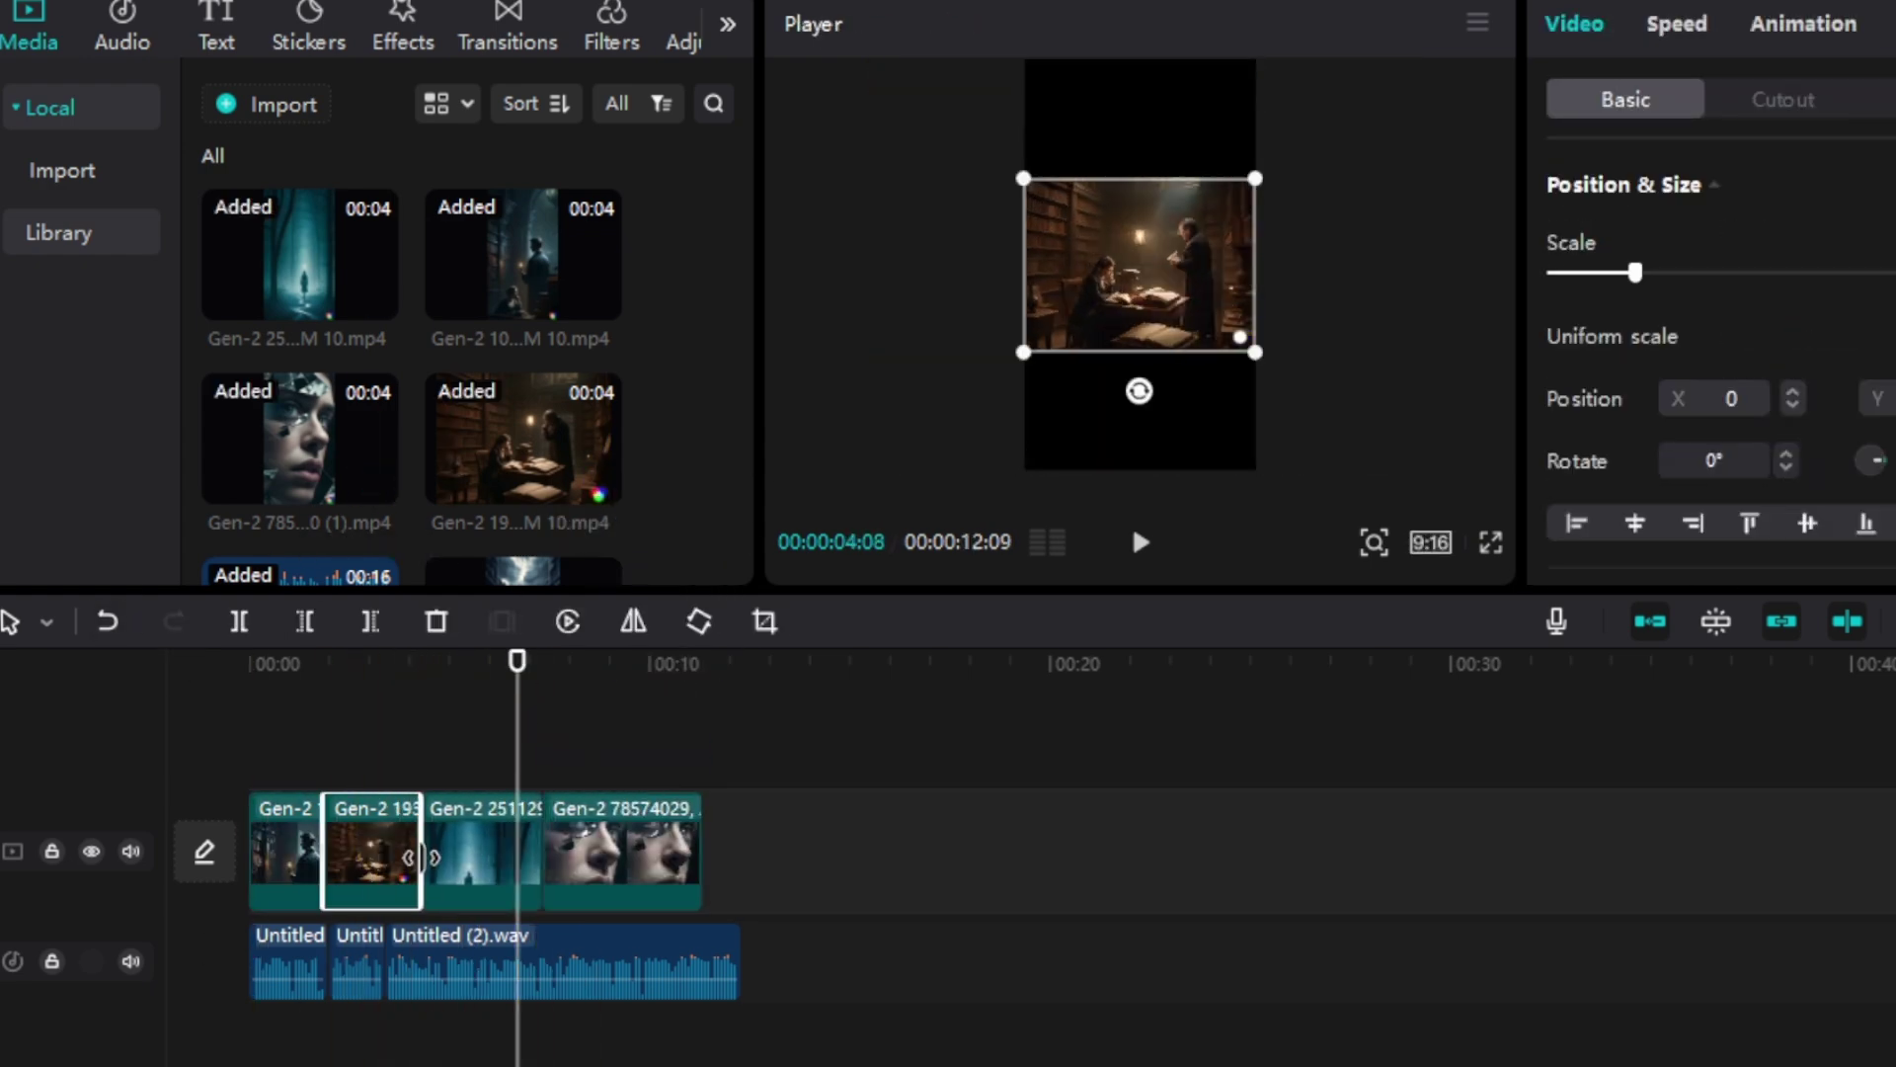
click(306, 44)
click(403, 35)
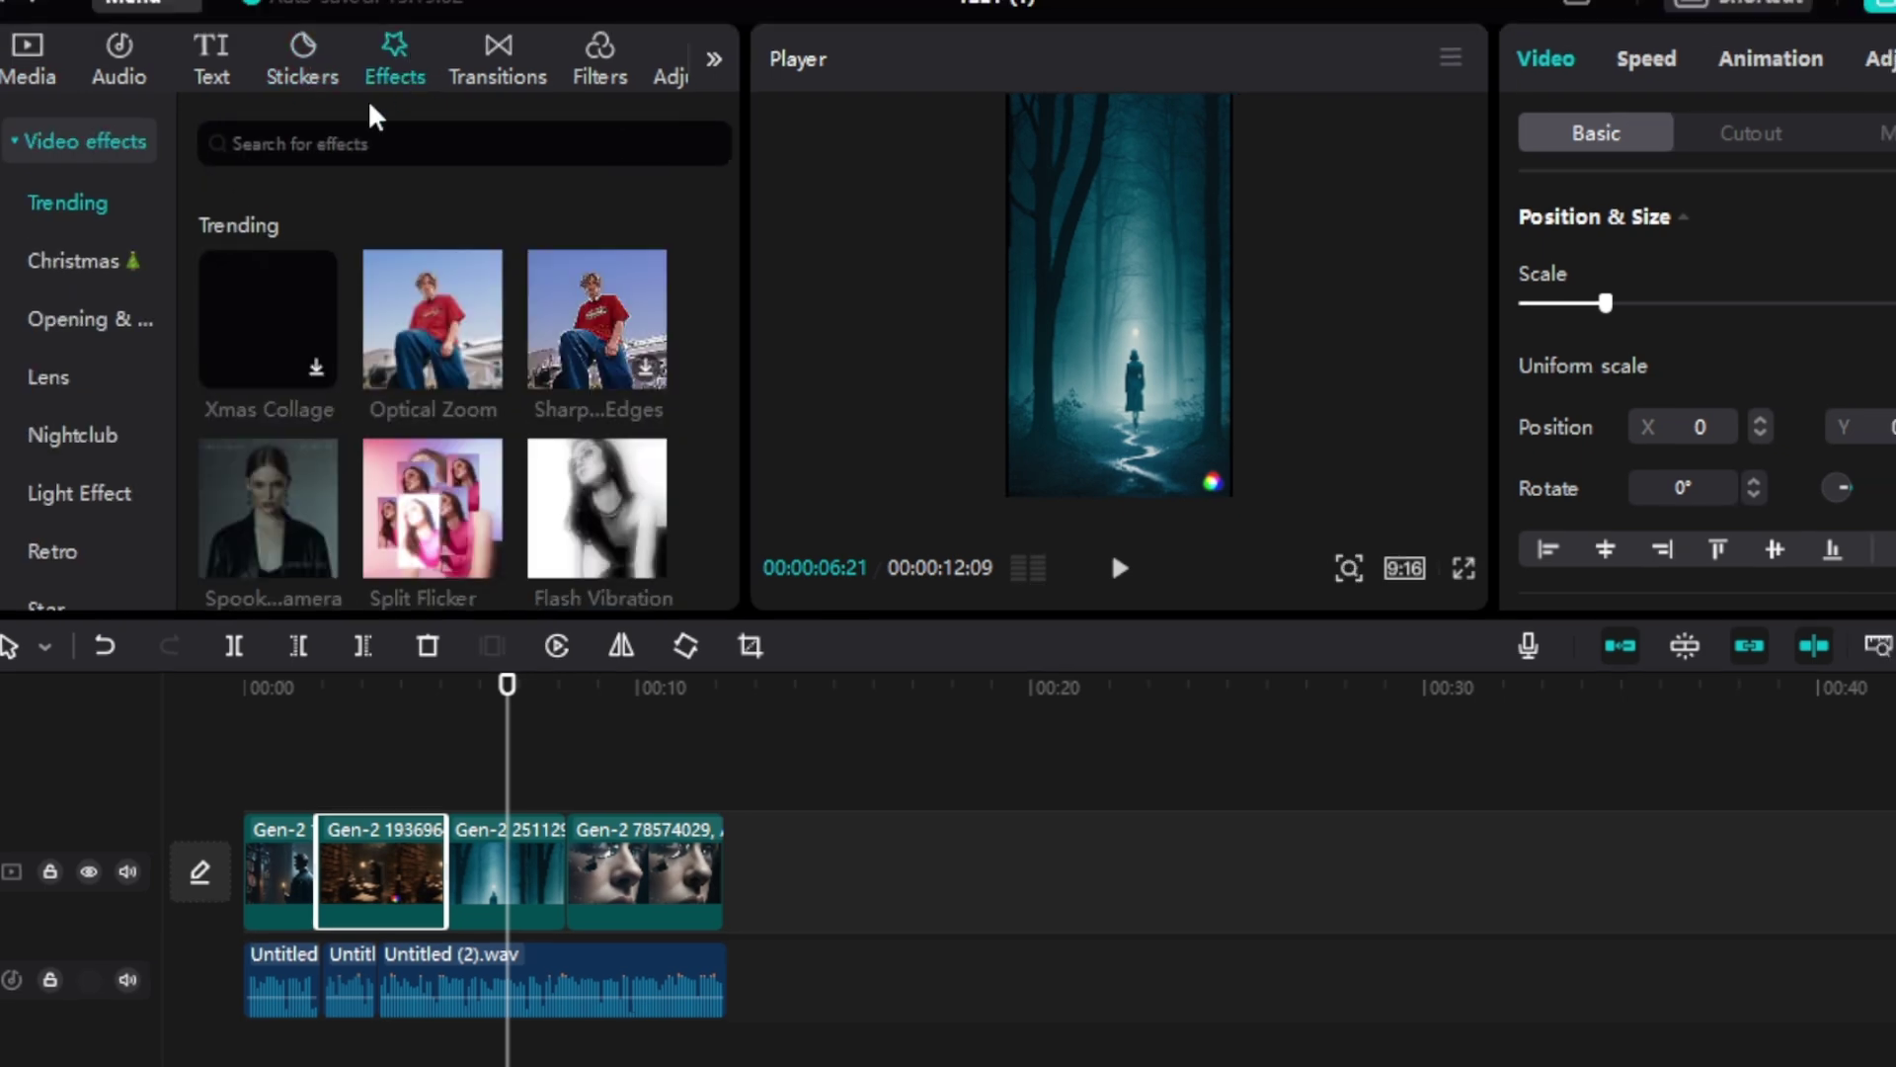
Step: Place a Color Glitch transition between the first Gen-2 clips
drag(170, 242, 169, 389)
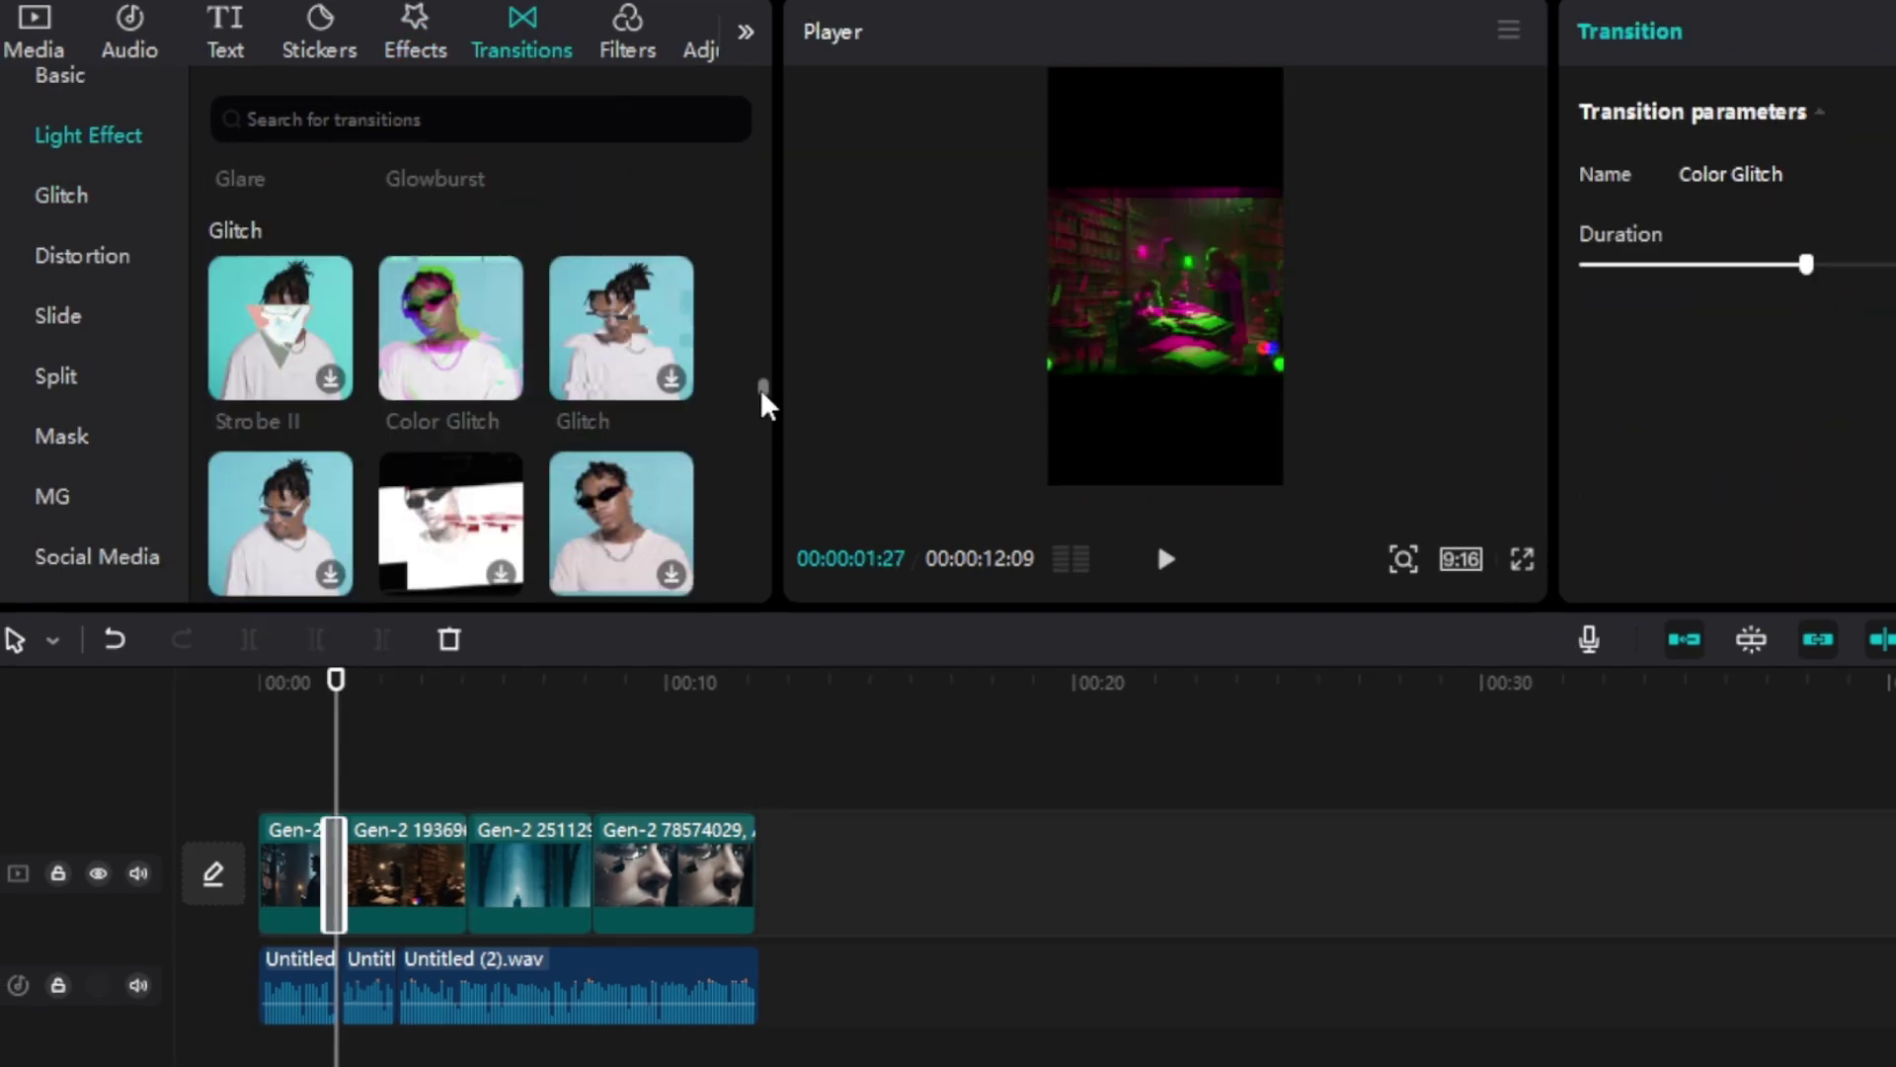
drag(761, 394, 762, 339)
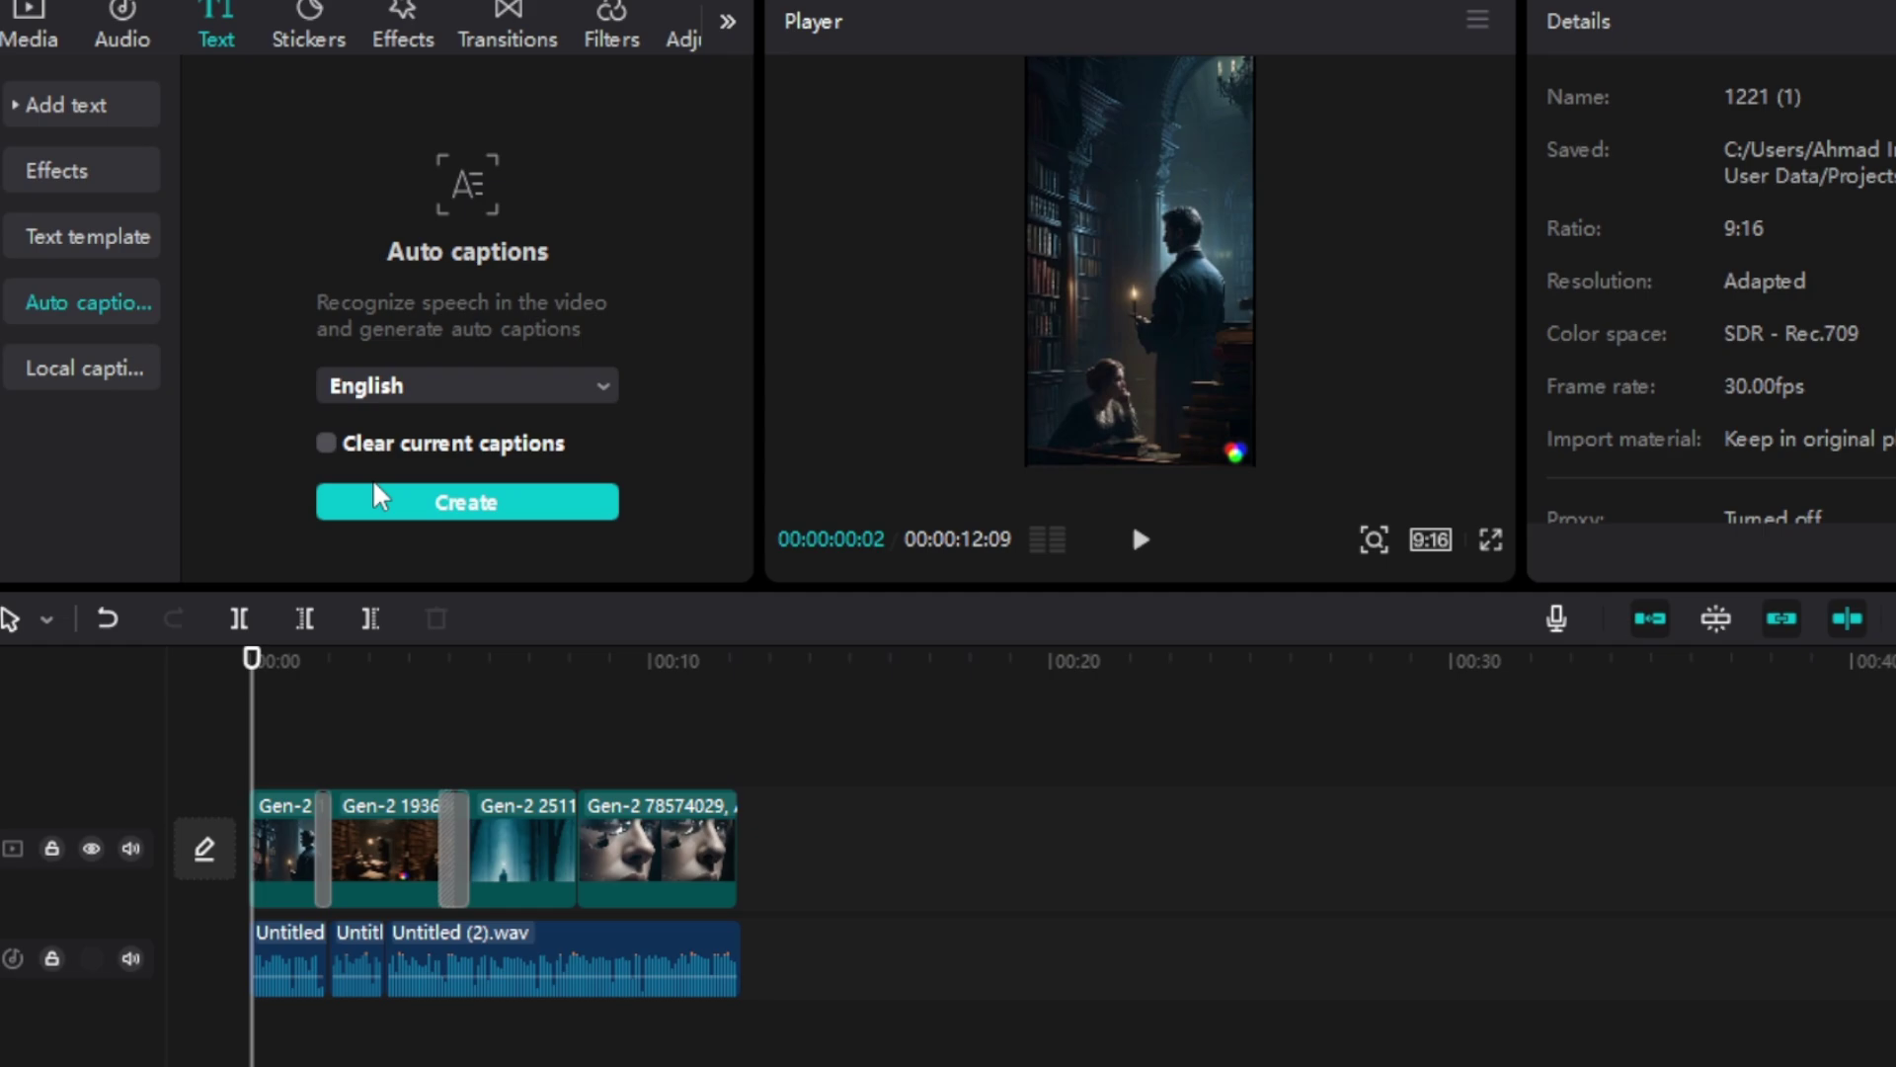
Step: Generate English auto captions from the voiceover and select the 'conversely' caption
click(384, 504)
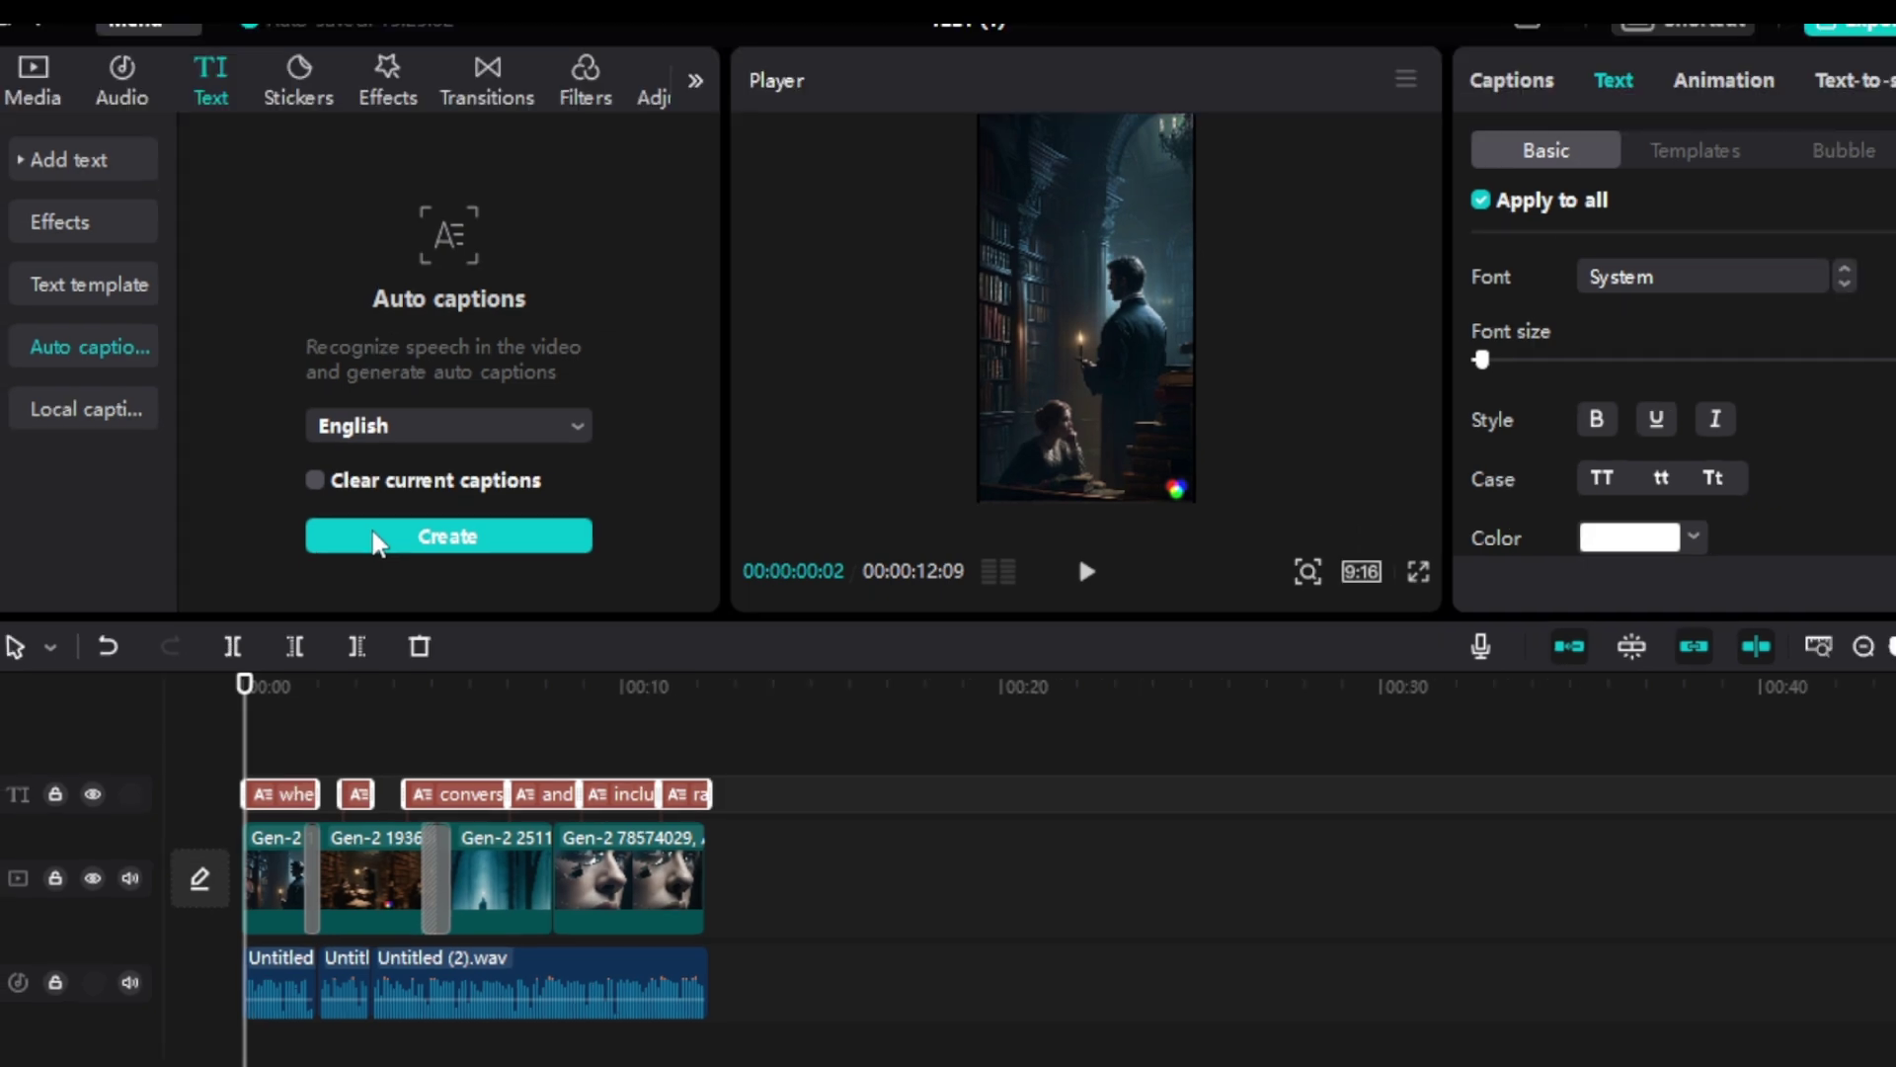
click(474, 793)
click(1748, 89)
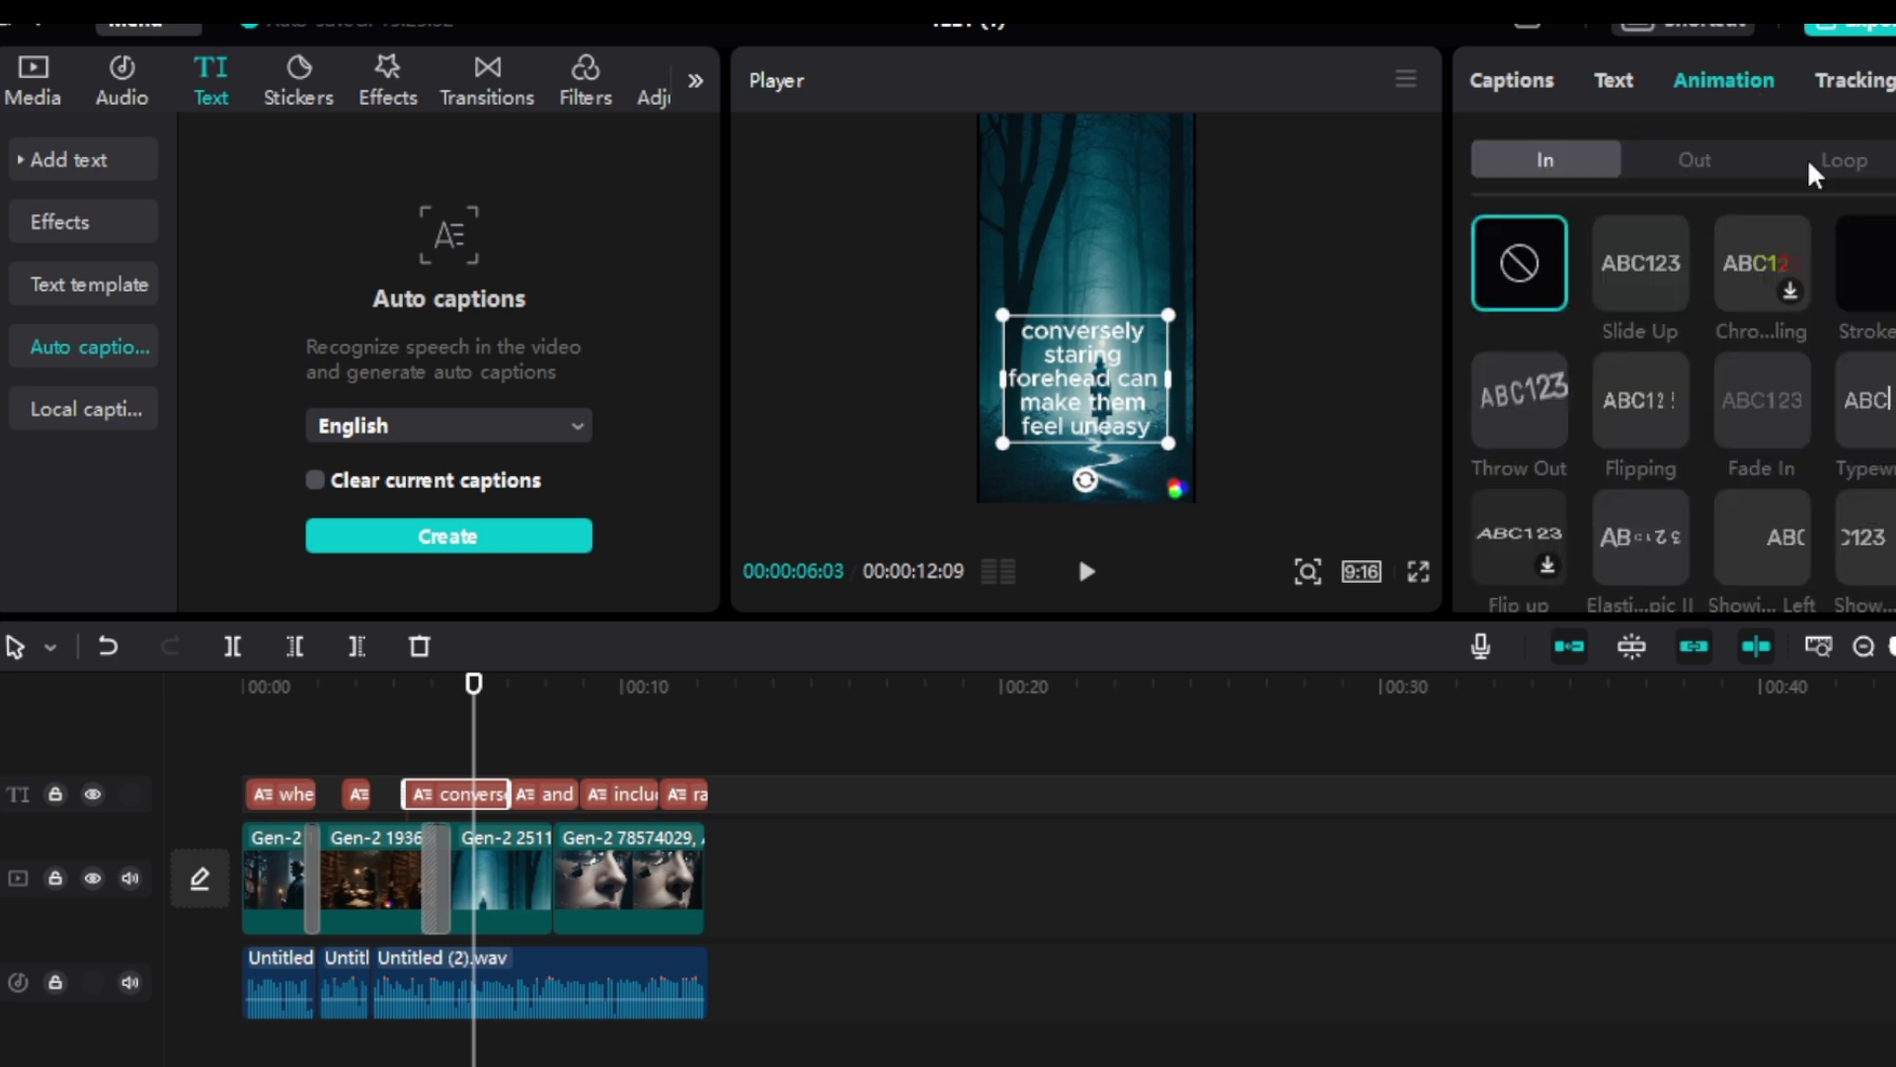
Step: Give the captions a Typewriter entrance and the plain white preset text style
click(1865, 400)
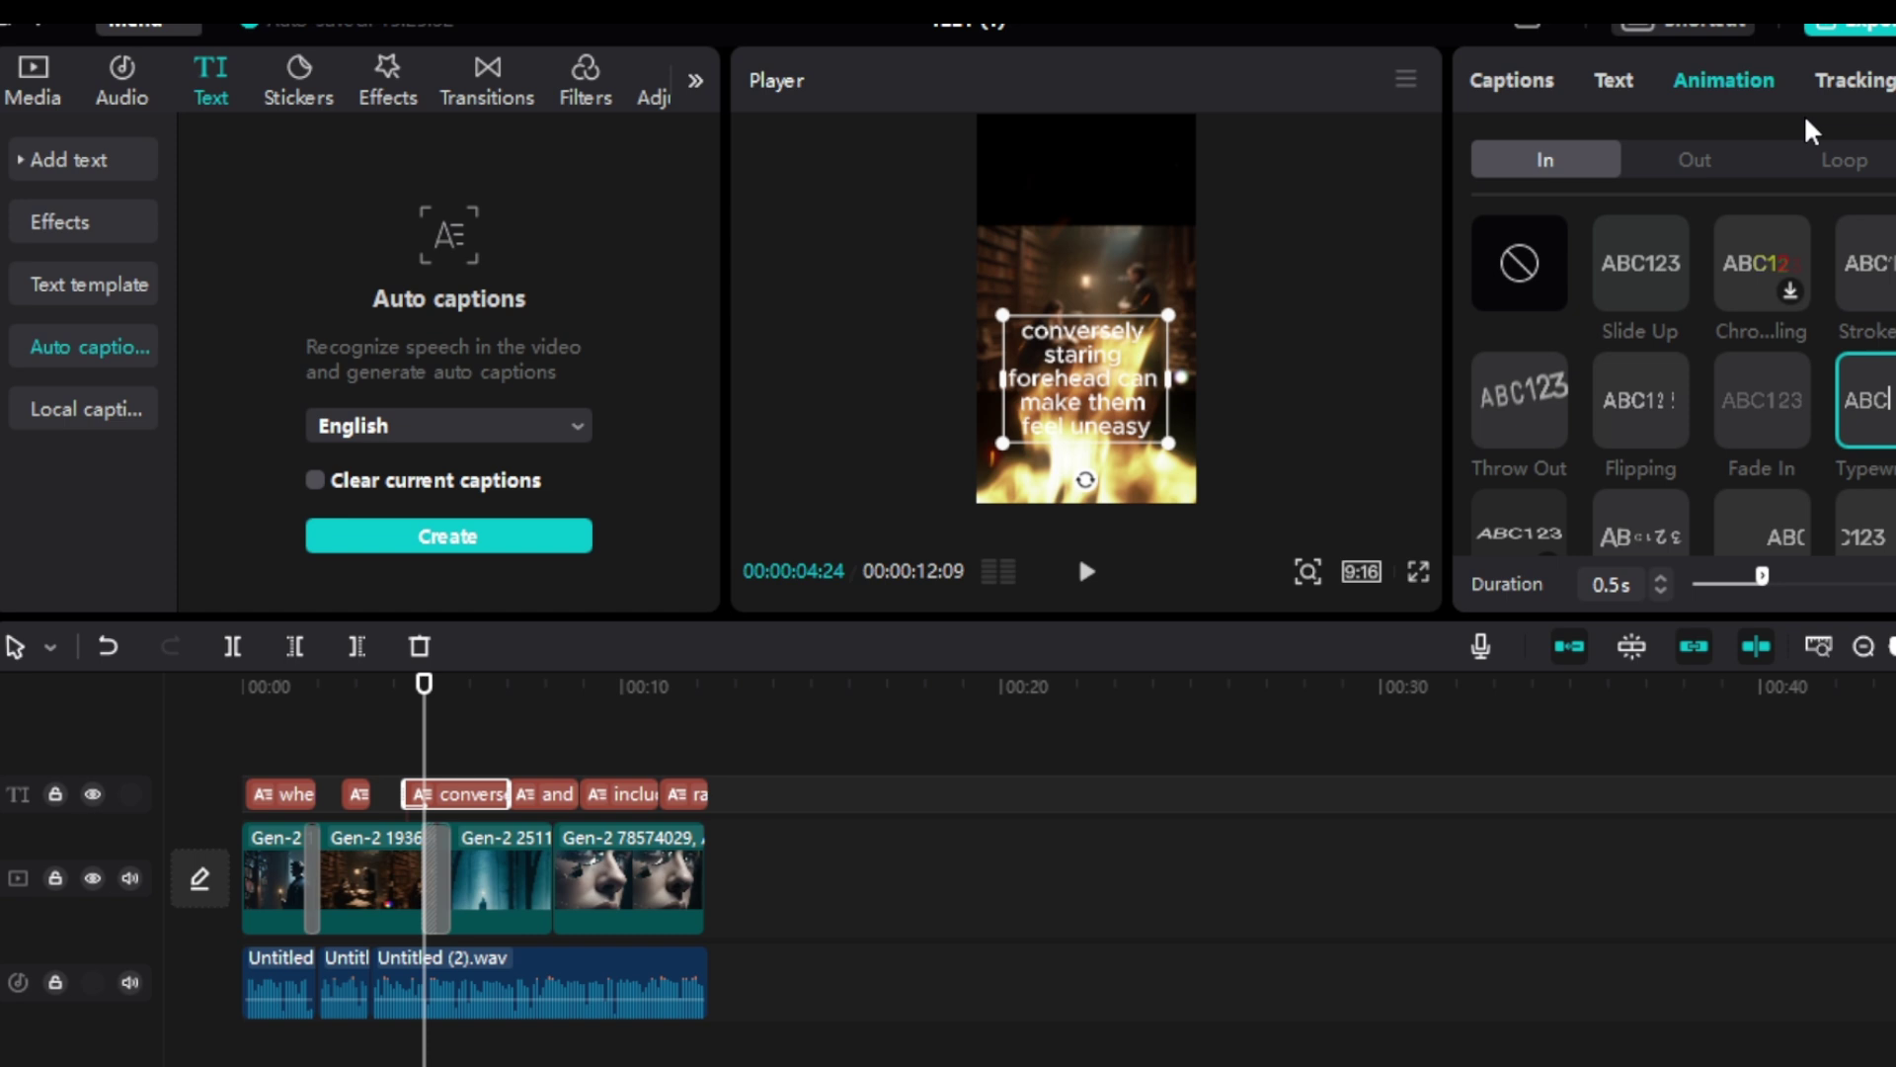
click(1613, 80)
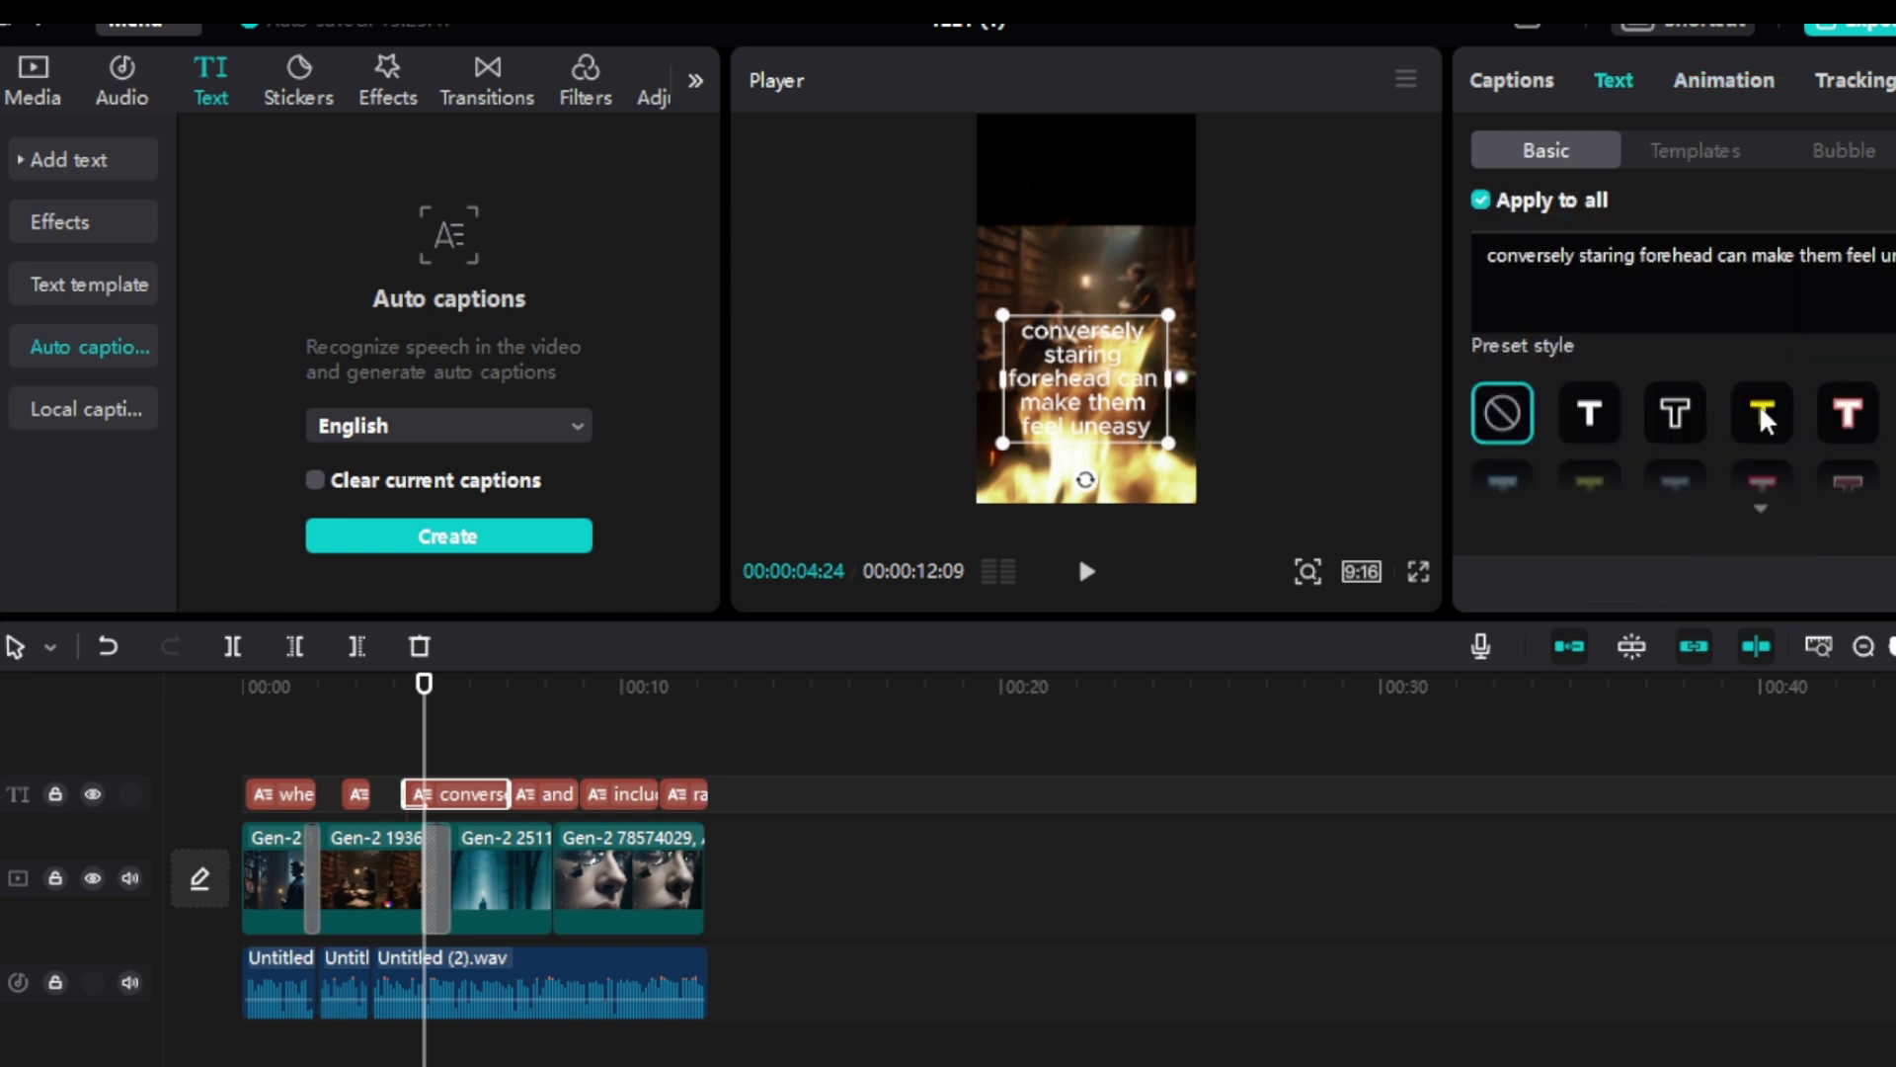
click(1589, 413)
Step: Preview the restyled caption, then review the caption list and word-art templates
click(1087, 571)
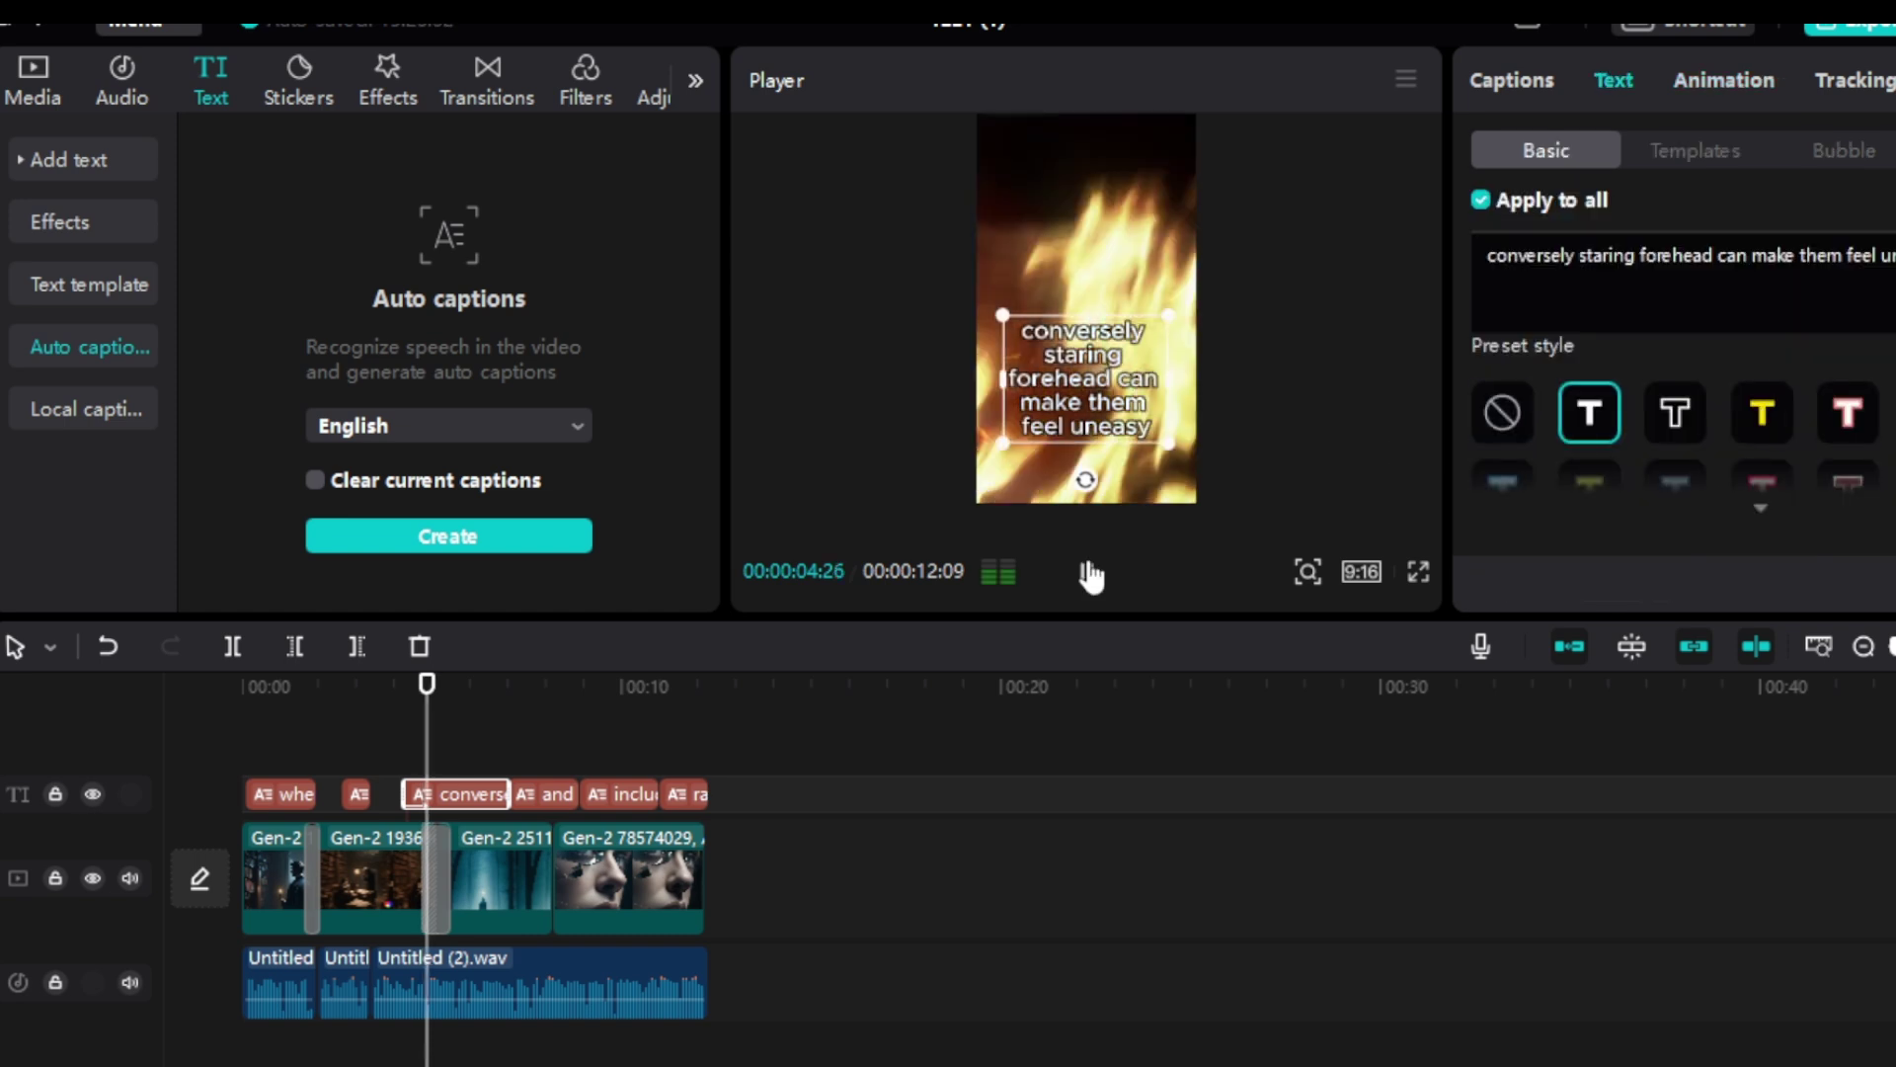
click(1087, 571)
click(1511, 80)
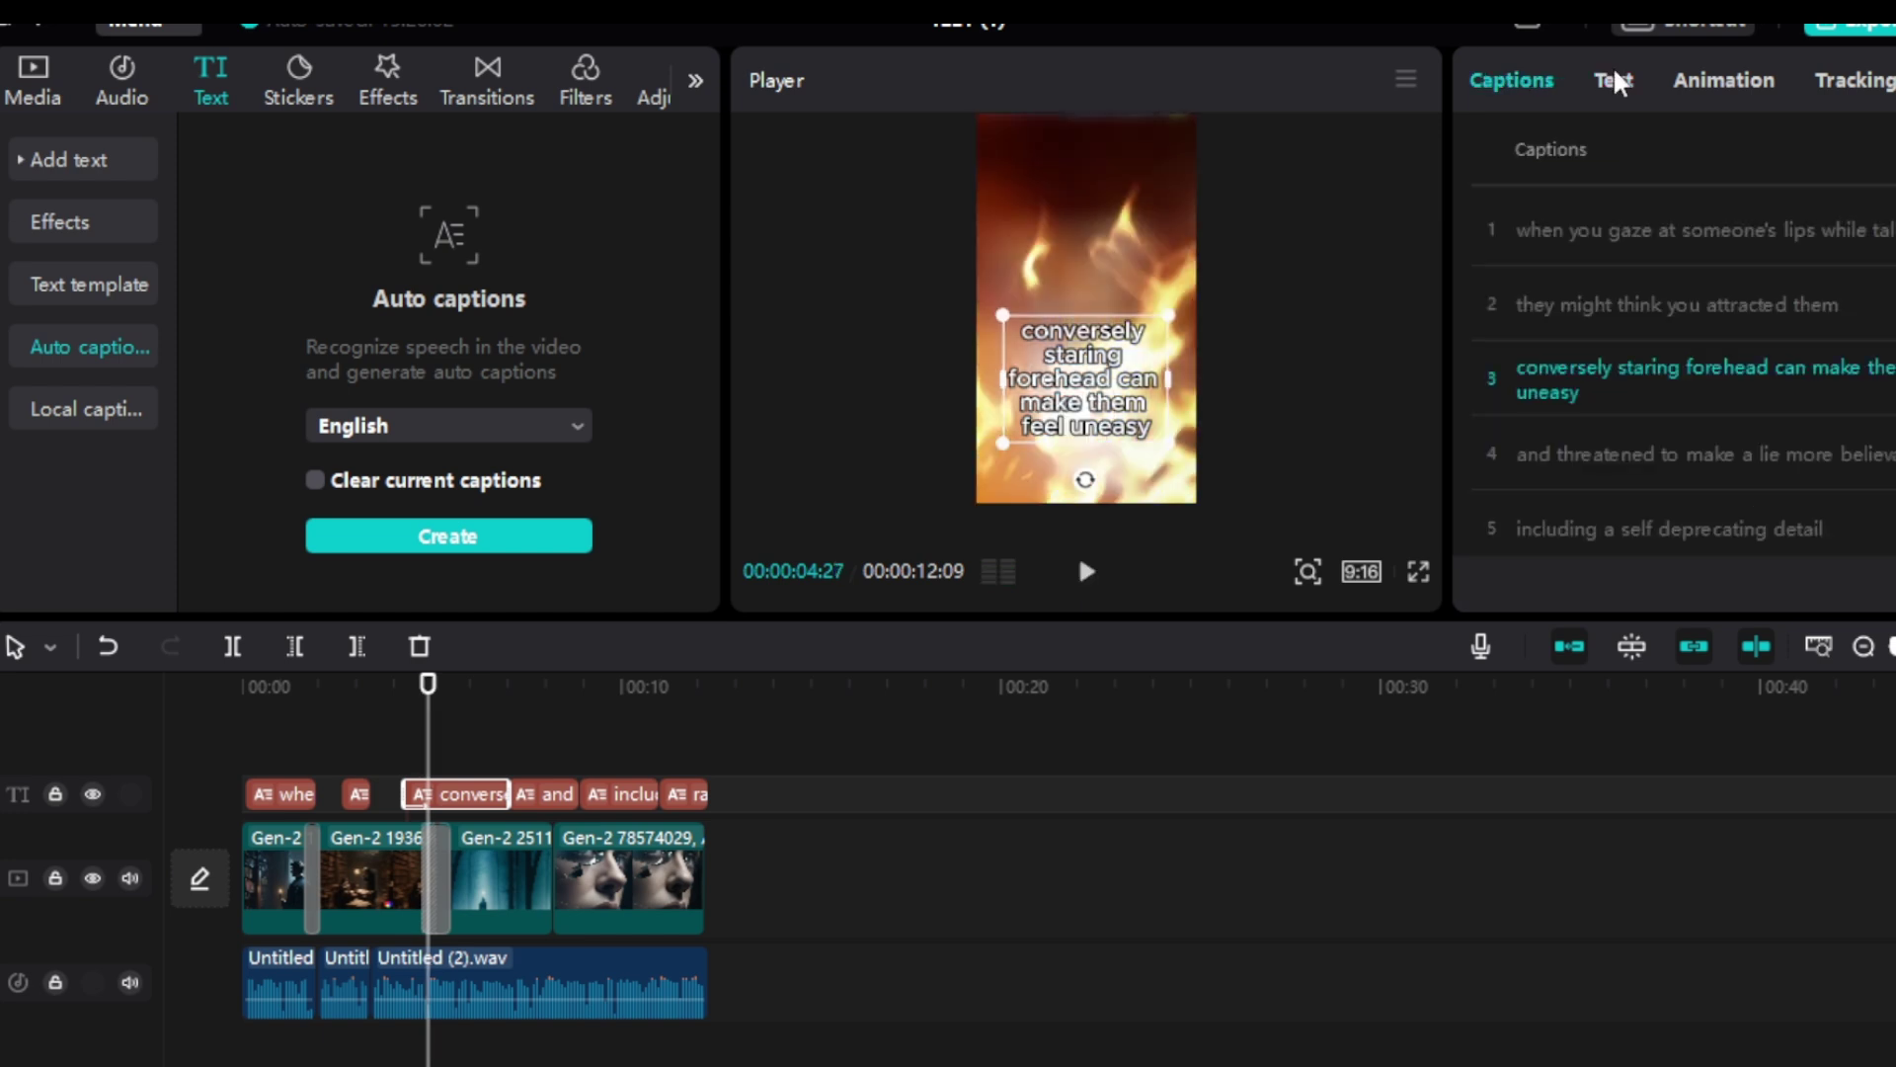
click(1615, 81)
click(1695, 150)
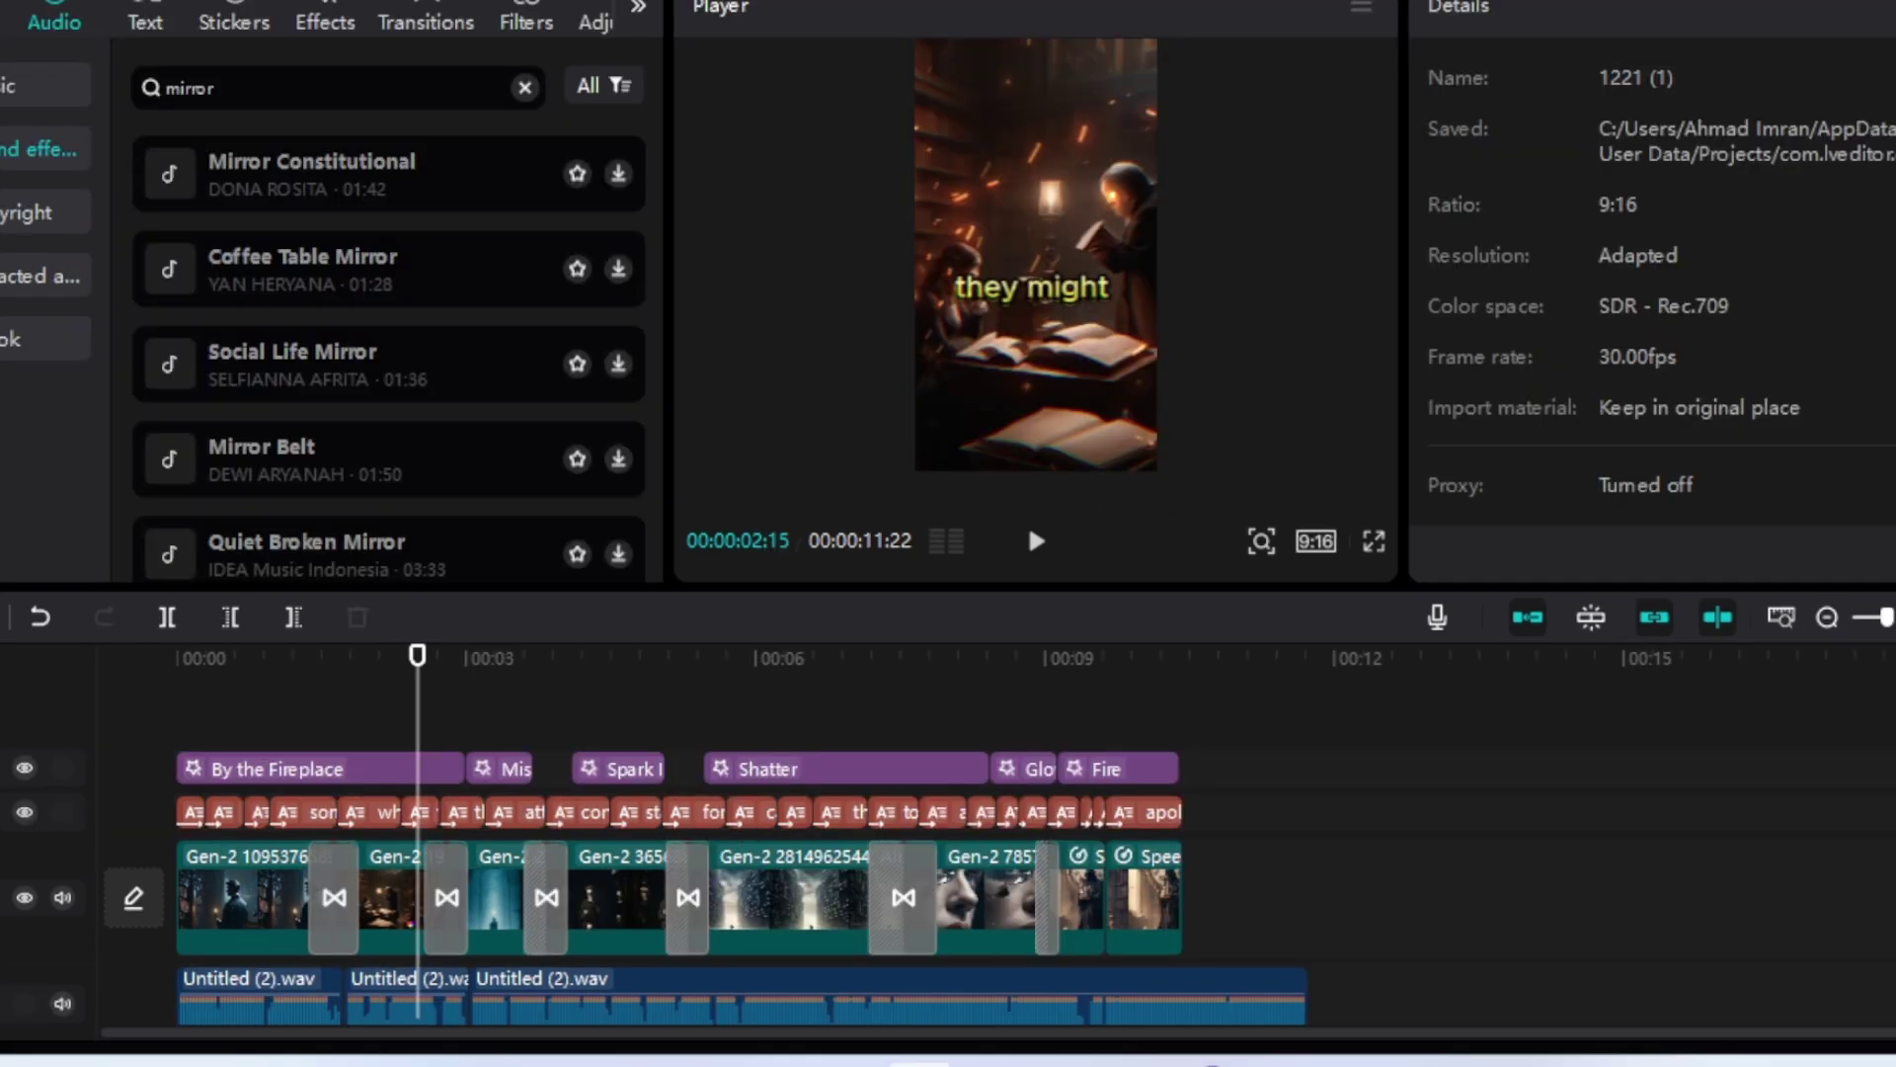
Step: Export the video as a 1080P H.264 MP4 at 30fps
drag(418, 655, 630, 784)
key(ctrl+e)
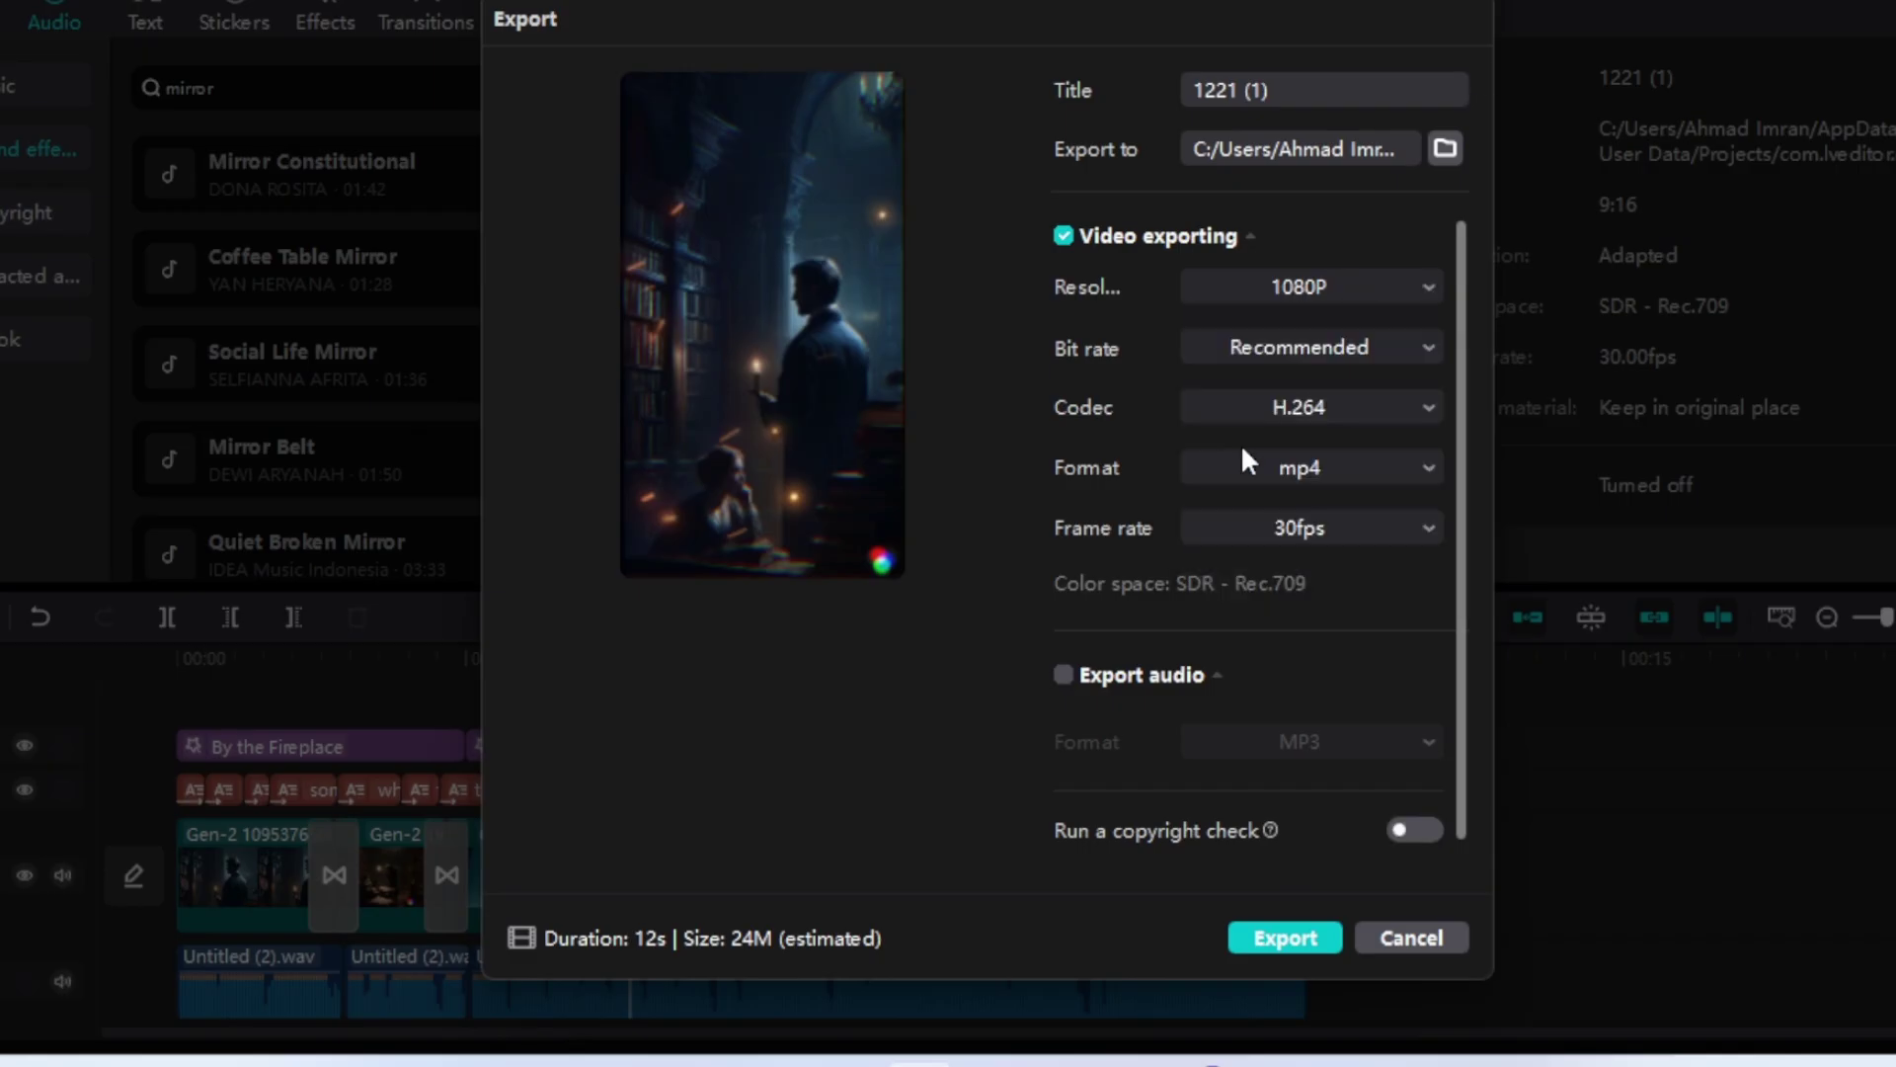
click(1275, 938)
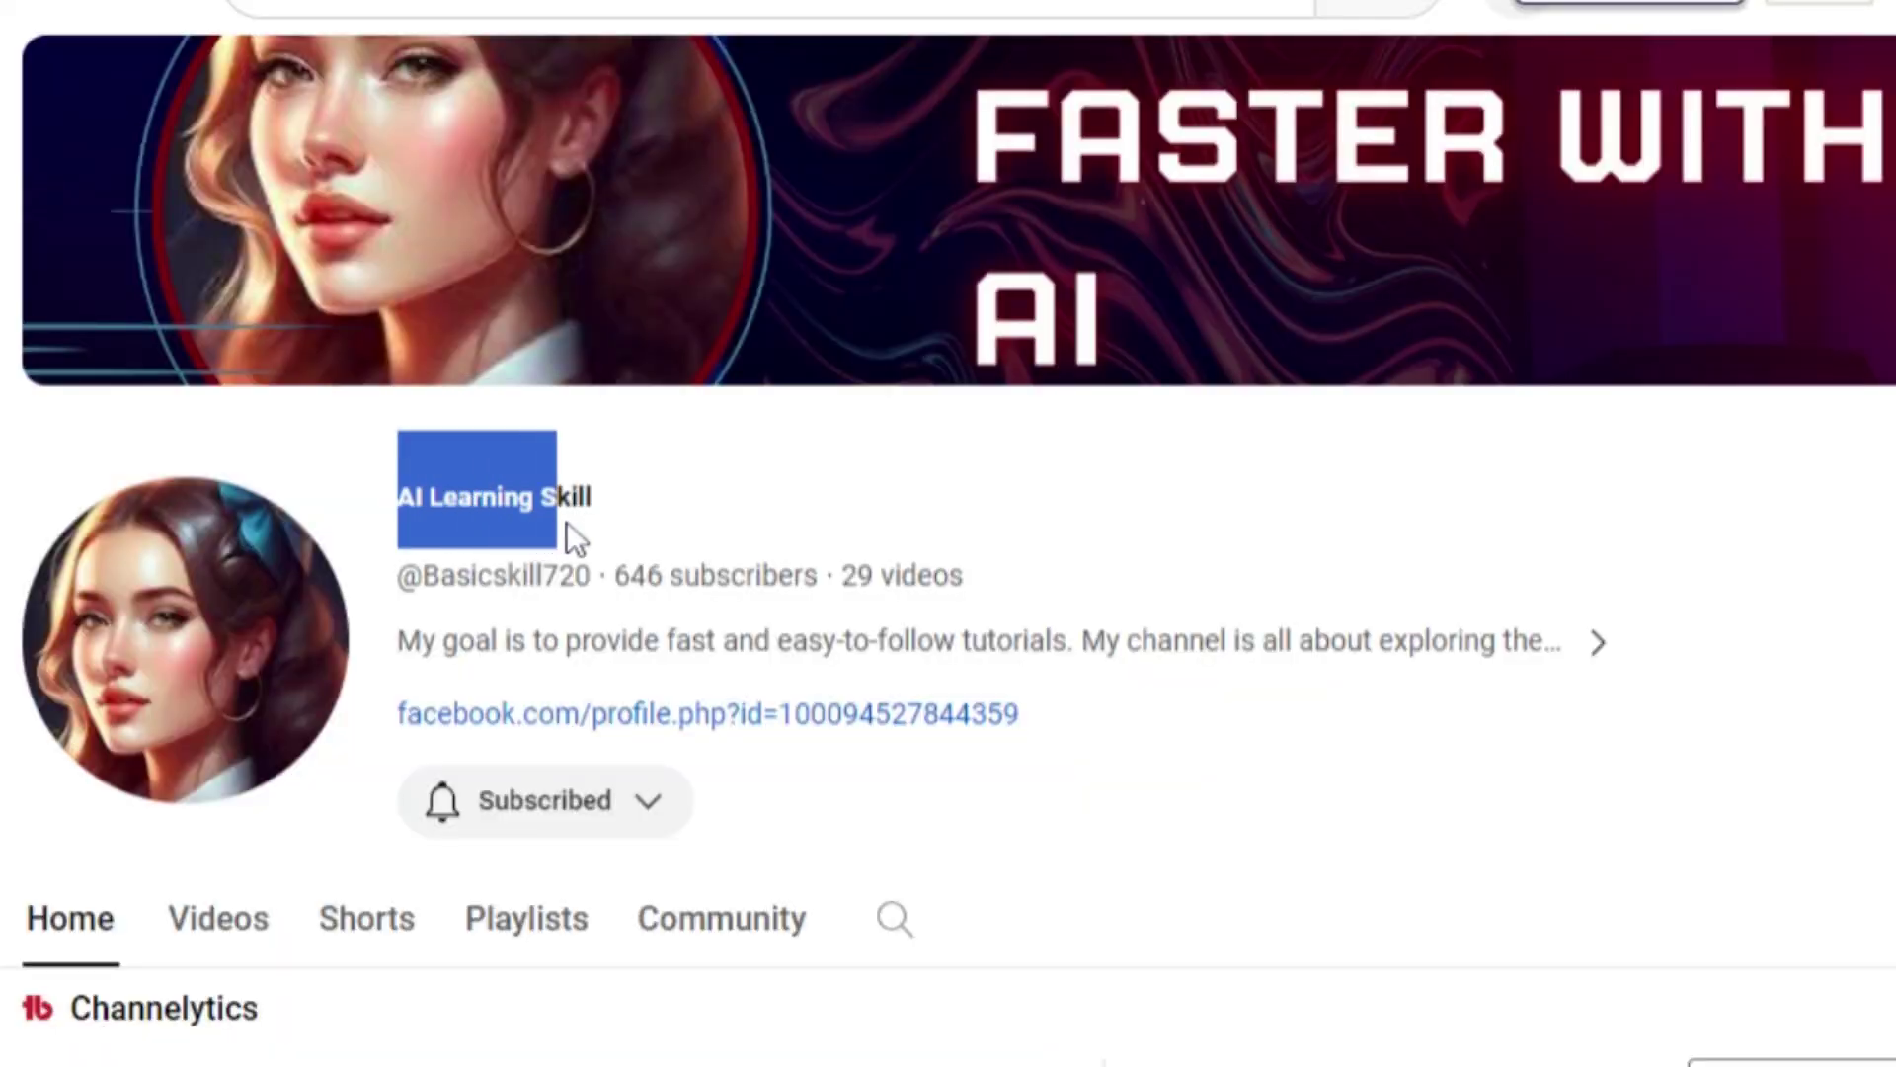
click(640, 526)
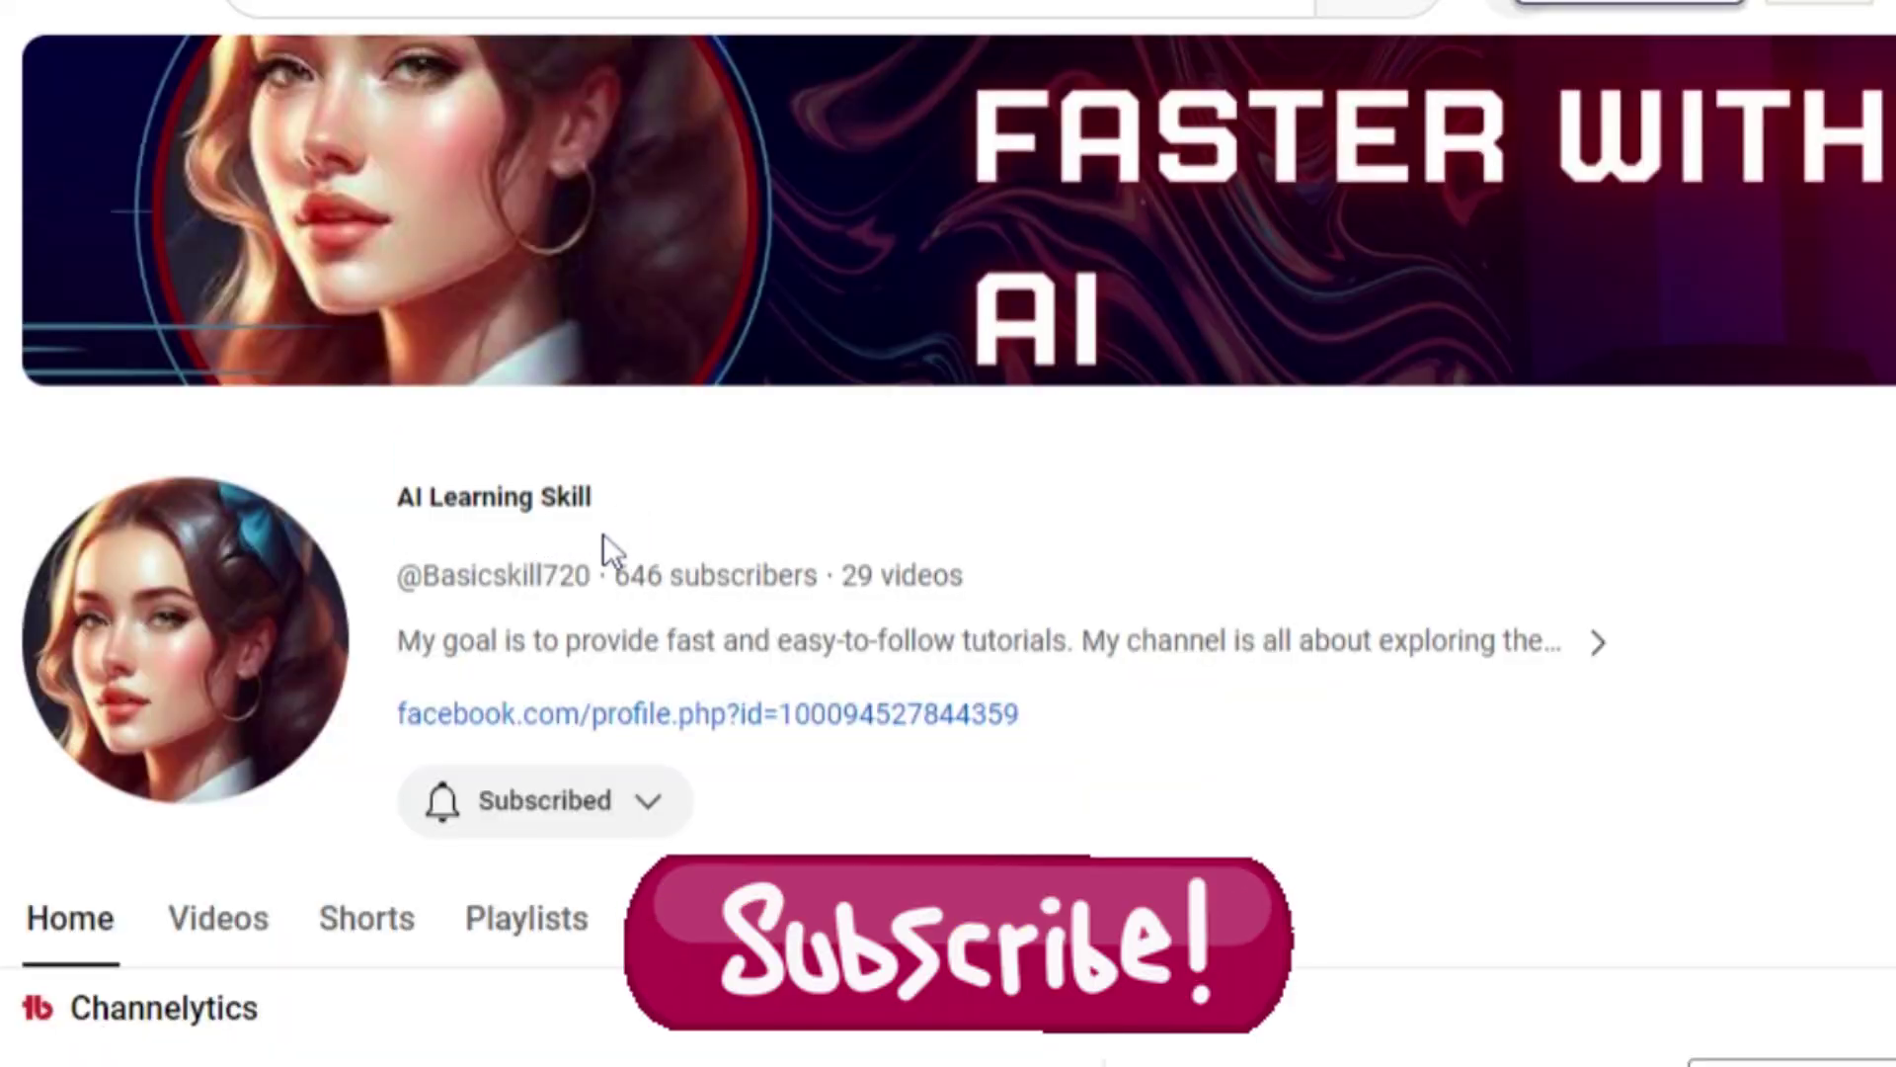